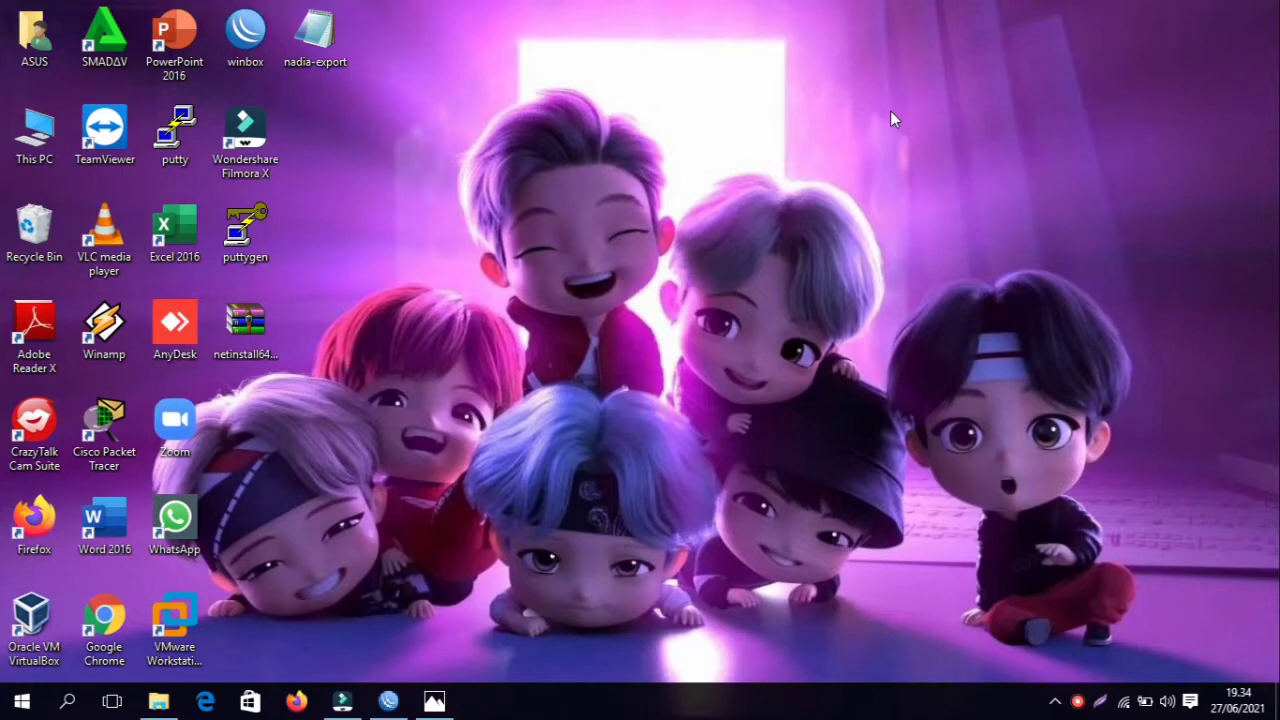
View the router traffic-flow diagram full size, close it, and bring back the WinBox Terminal.
click(434, 700)
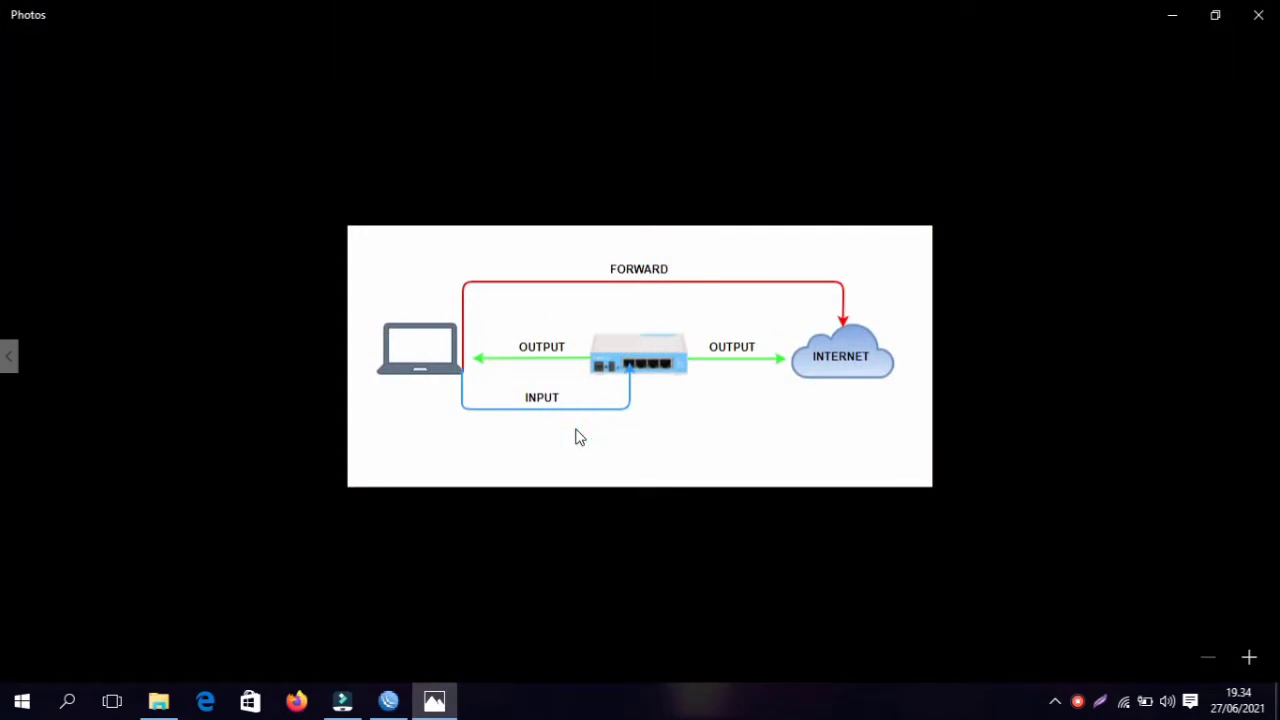
double_click(575, 437)
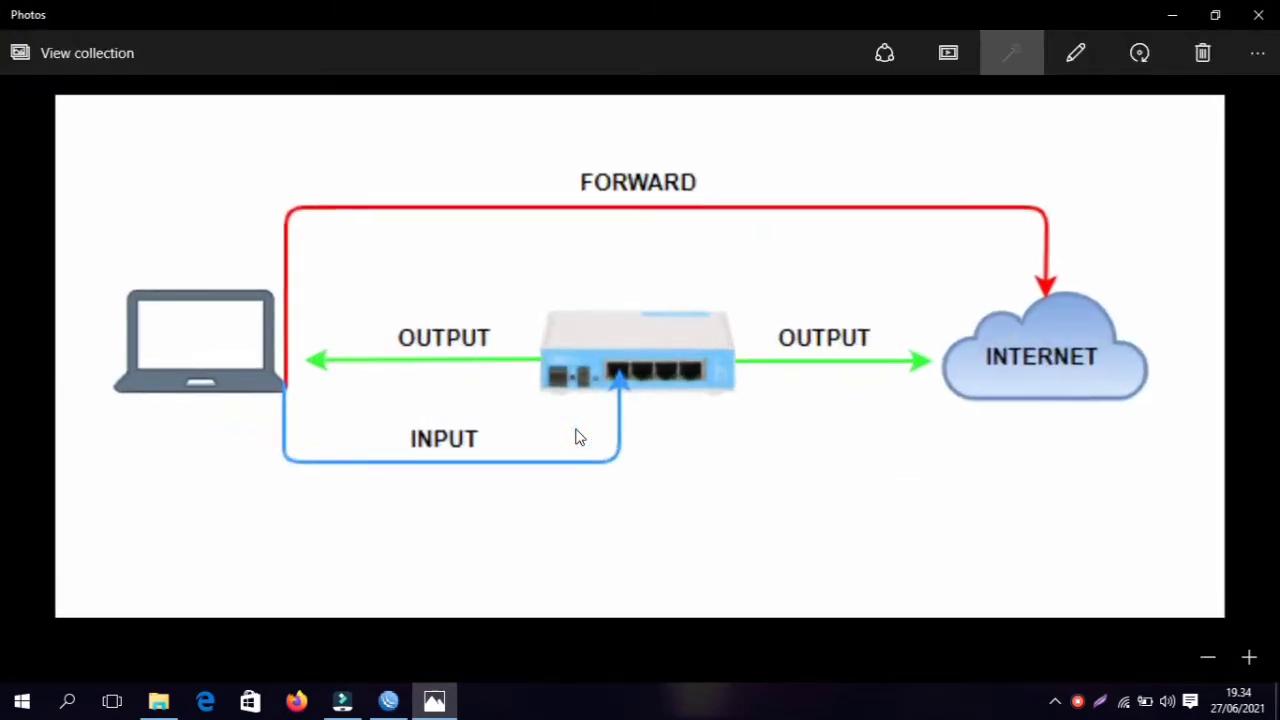
click(1173, 14)
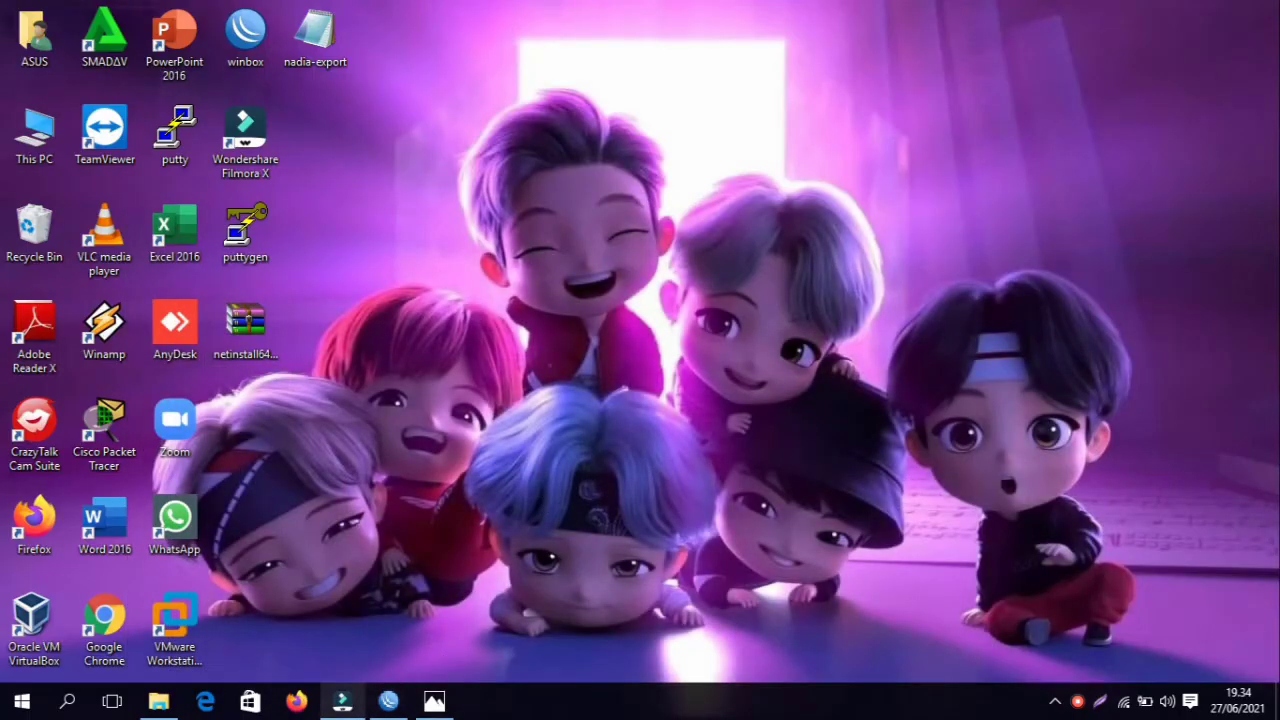
click(389, 700)
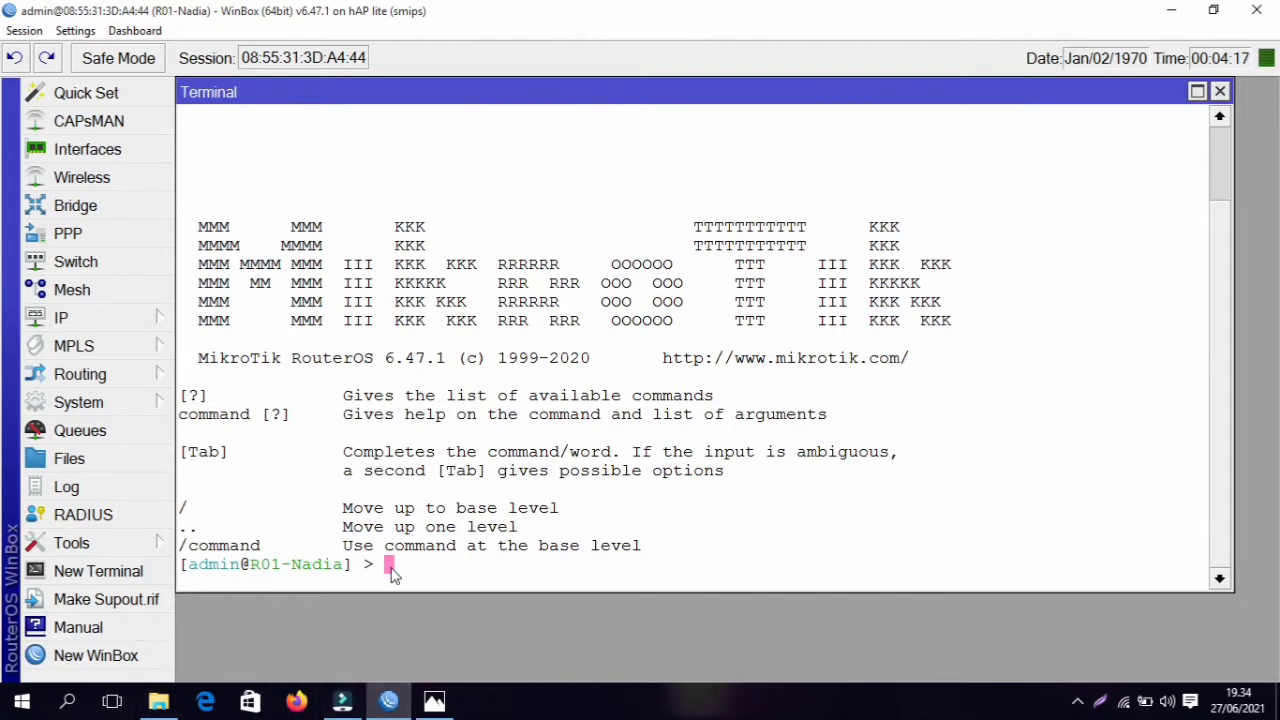
List all router interfaces with 'interface print'.
text(int)
key(Tab)
text(print)
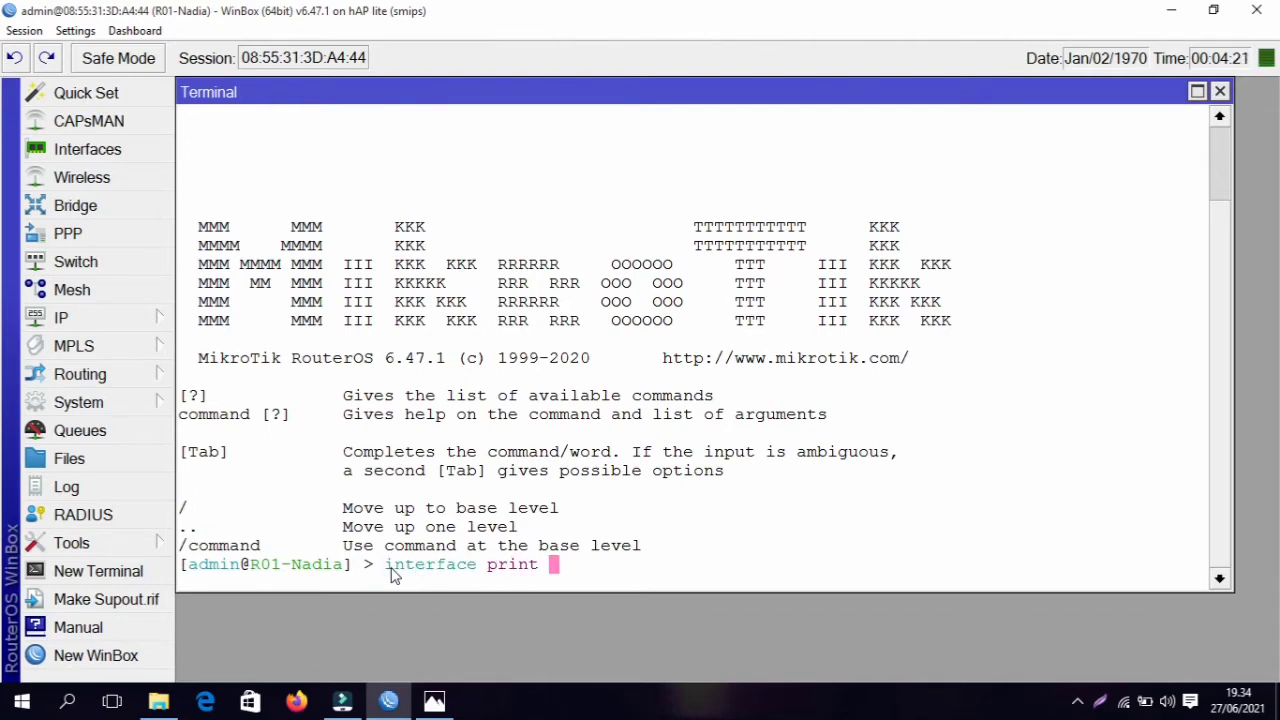
key(Return)
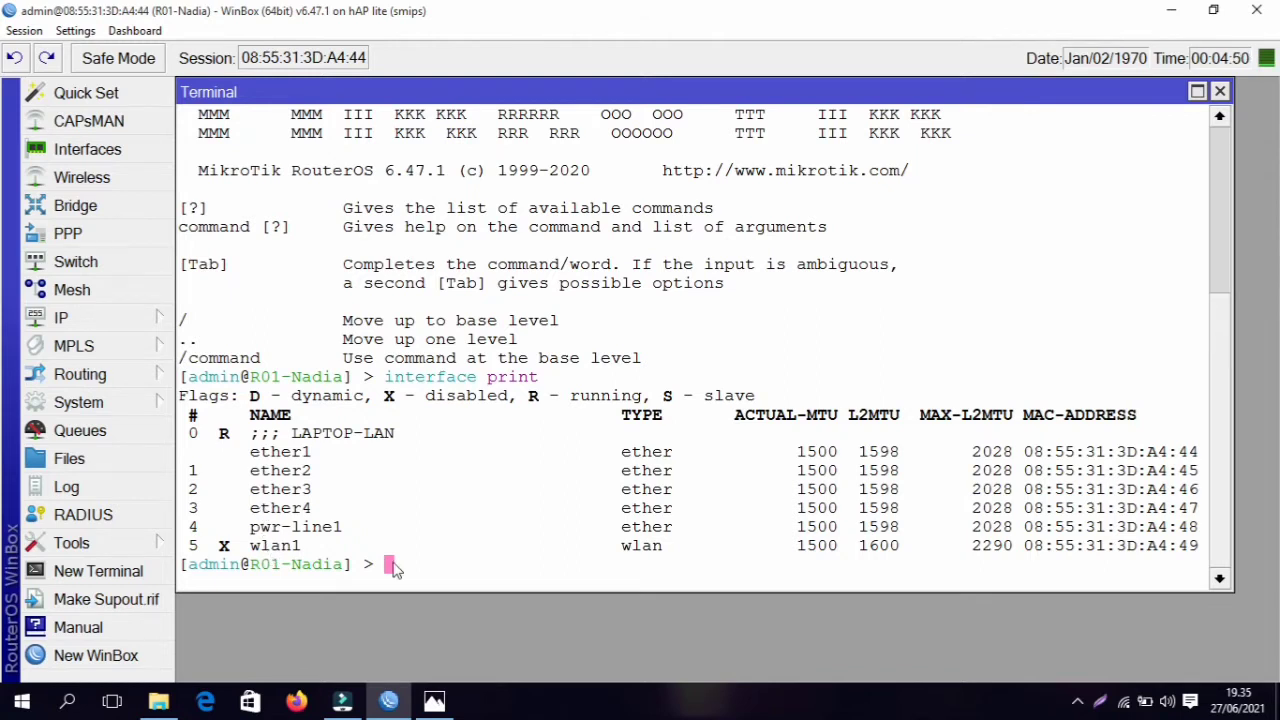
Enable the wlan1 interface with 'interface enable wlan1'.
text(int)
key(Tab)
text(en)
key(Tab)
text(wl)
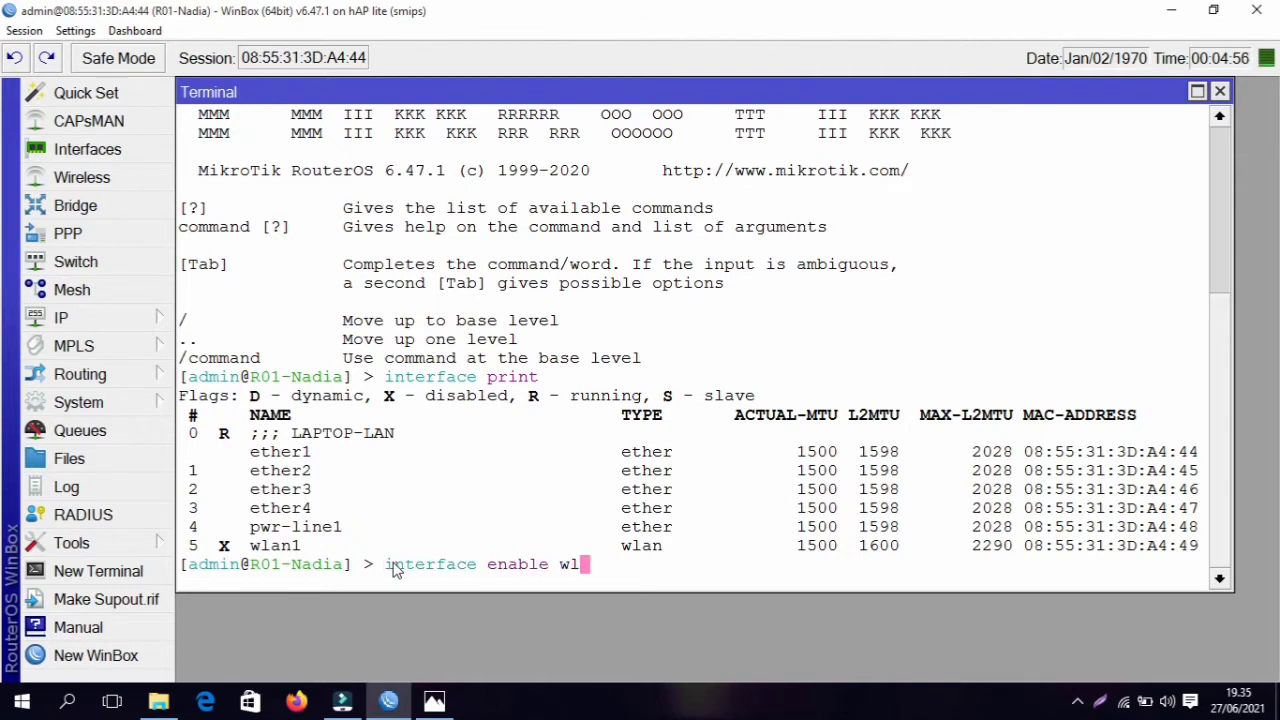
key(Tab)
key(Return)
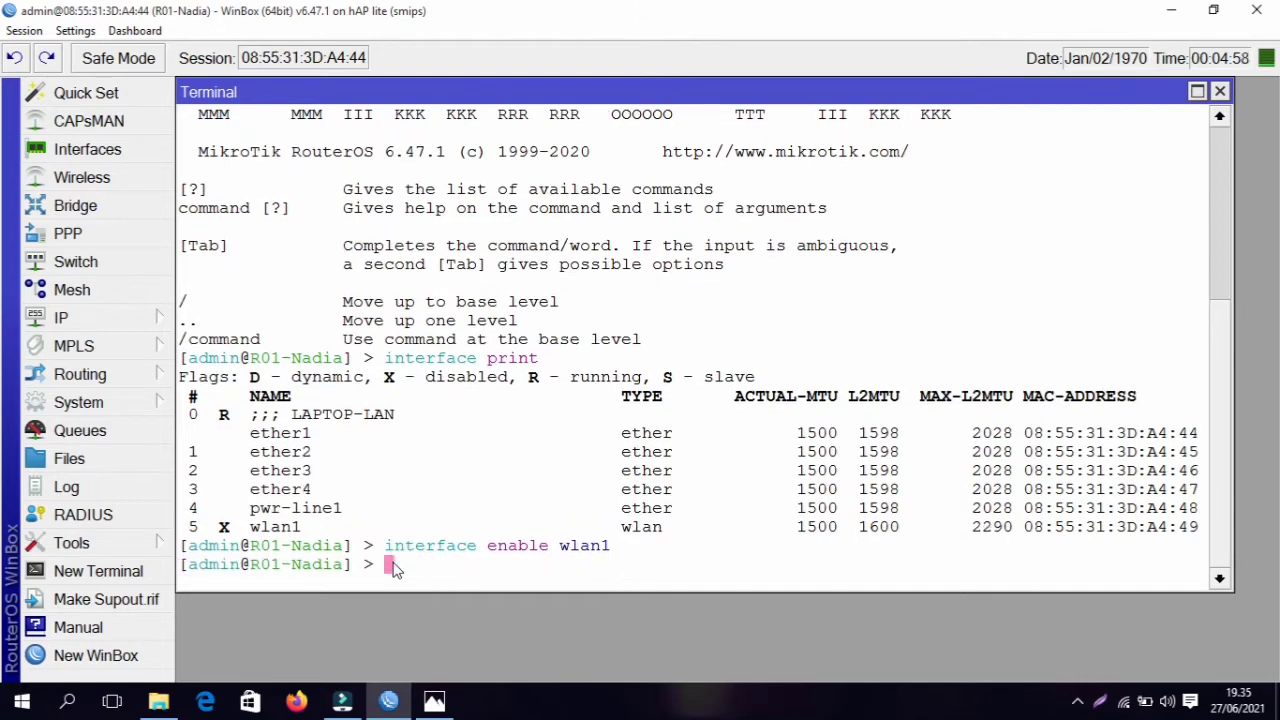
Reprint the interface list to confirm wlan1 no longer shows the disabled flag.
text(in)
key(Tab)
text(pr)
key(Tab)
key(Return)
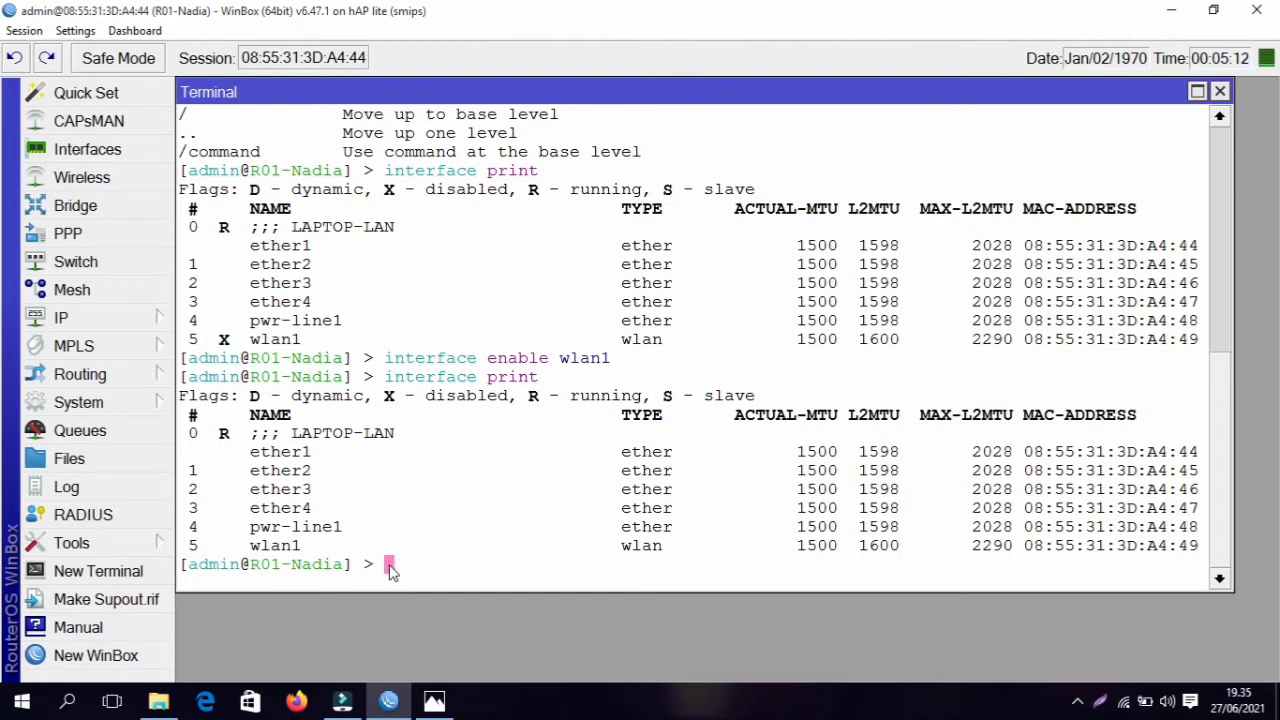
Begin adding wireless security profile 'profile1' in dynamic-keys mode with authentication types.
text(int)
key(Tab)
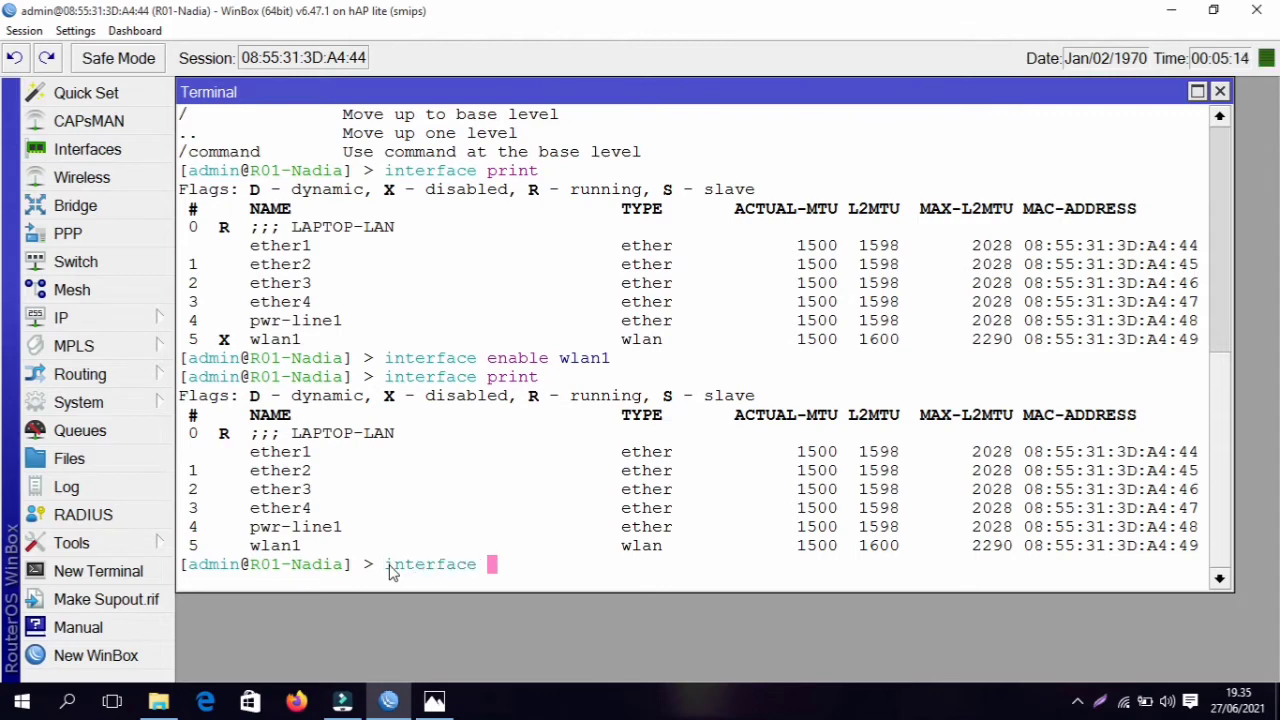
text(wi)
key(Tab)
text(se)
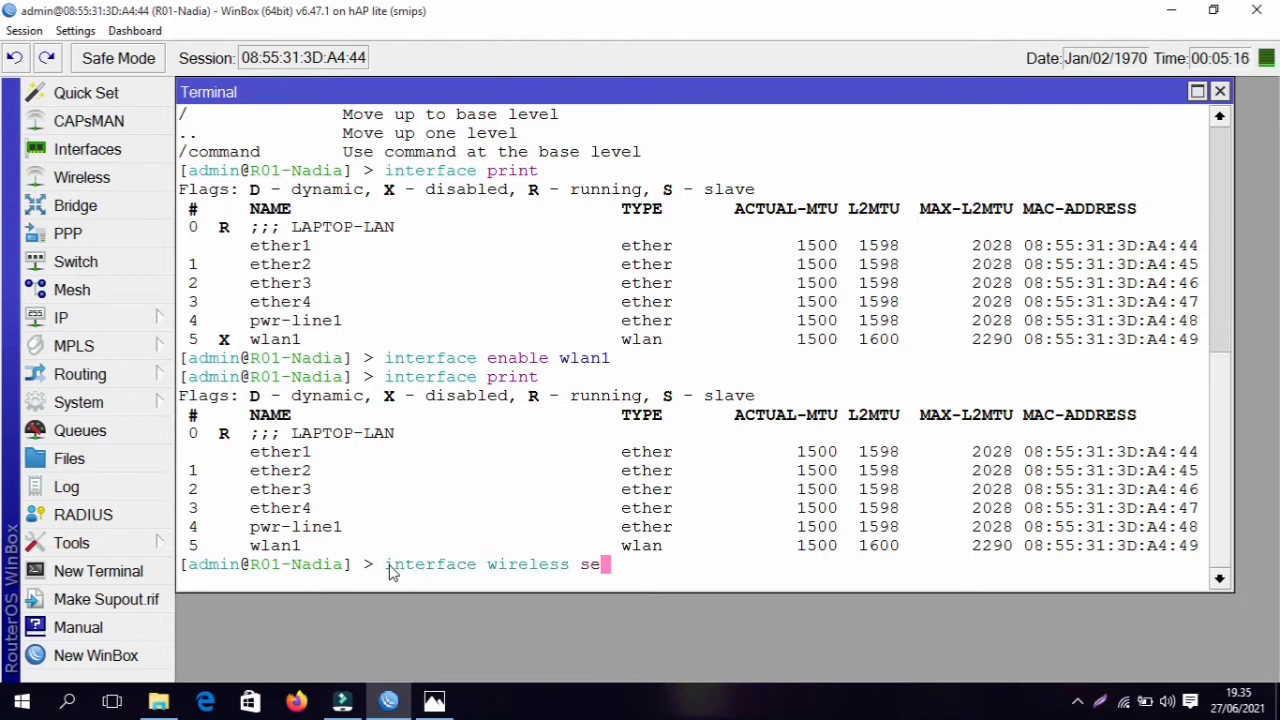
text(cu)
key(Tab)
text(a)
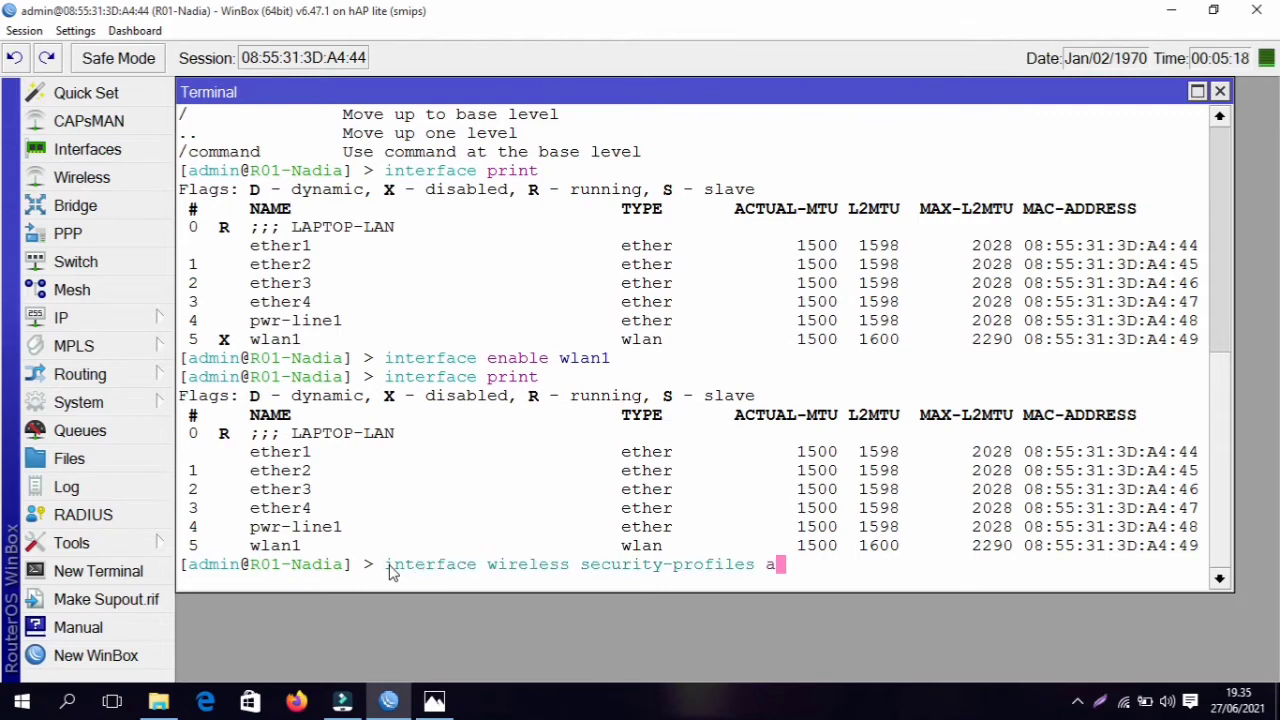
text(dd na)
key(Tab)
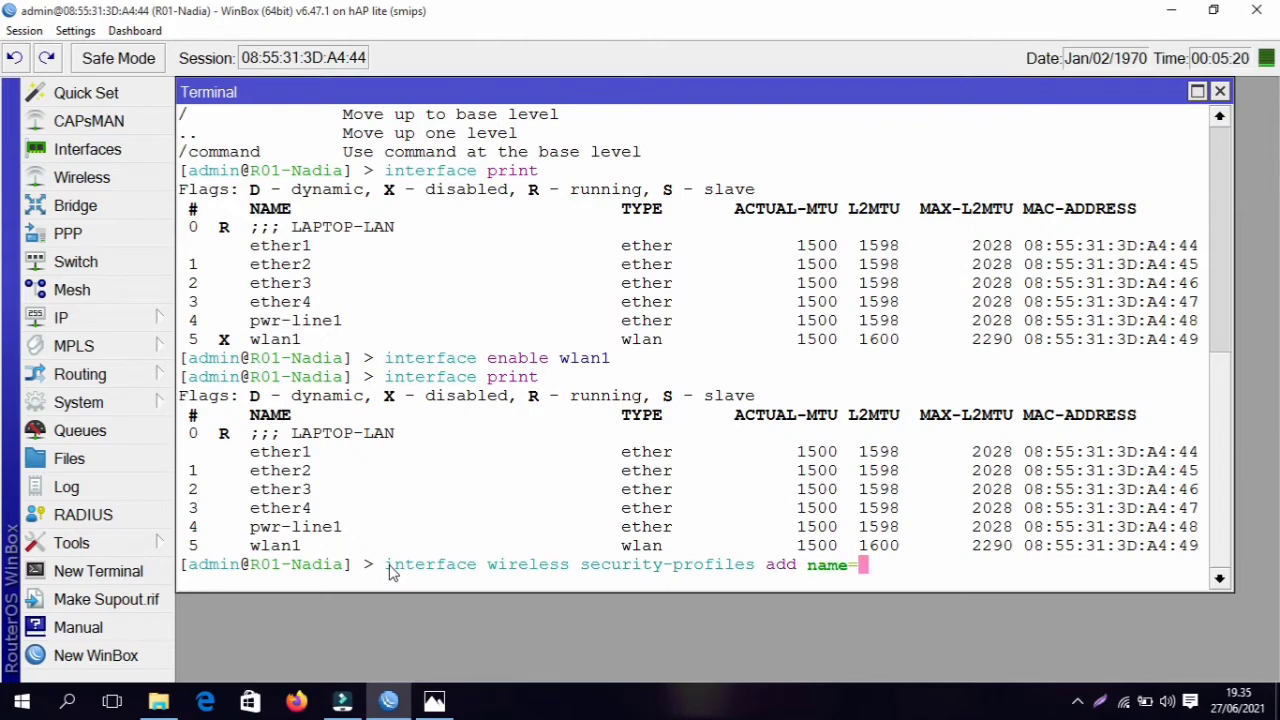
text(profile1 )
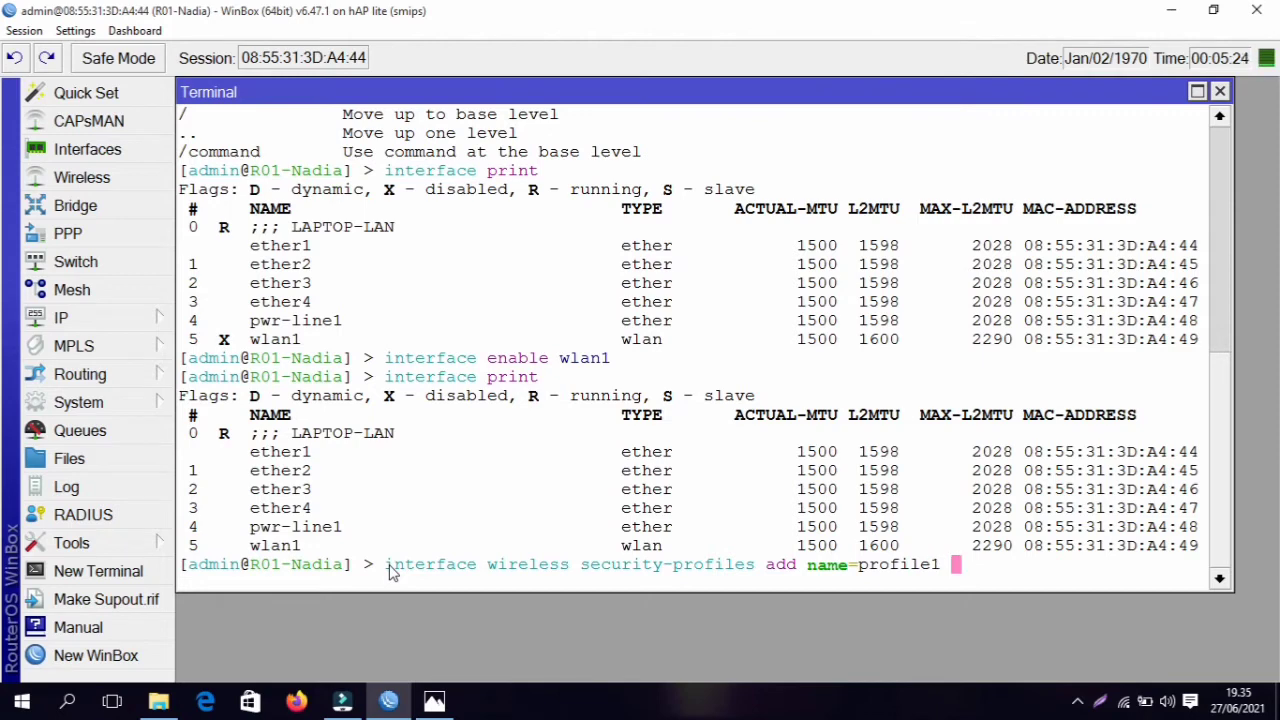
text(mode=dy)
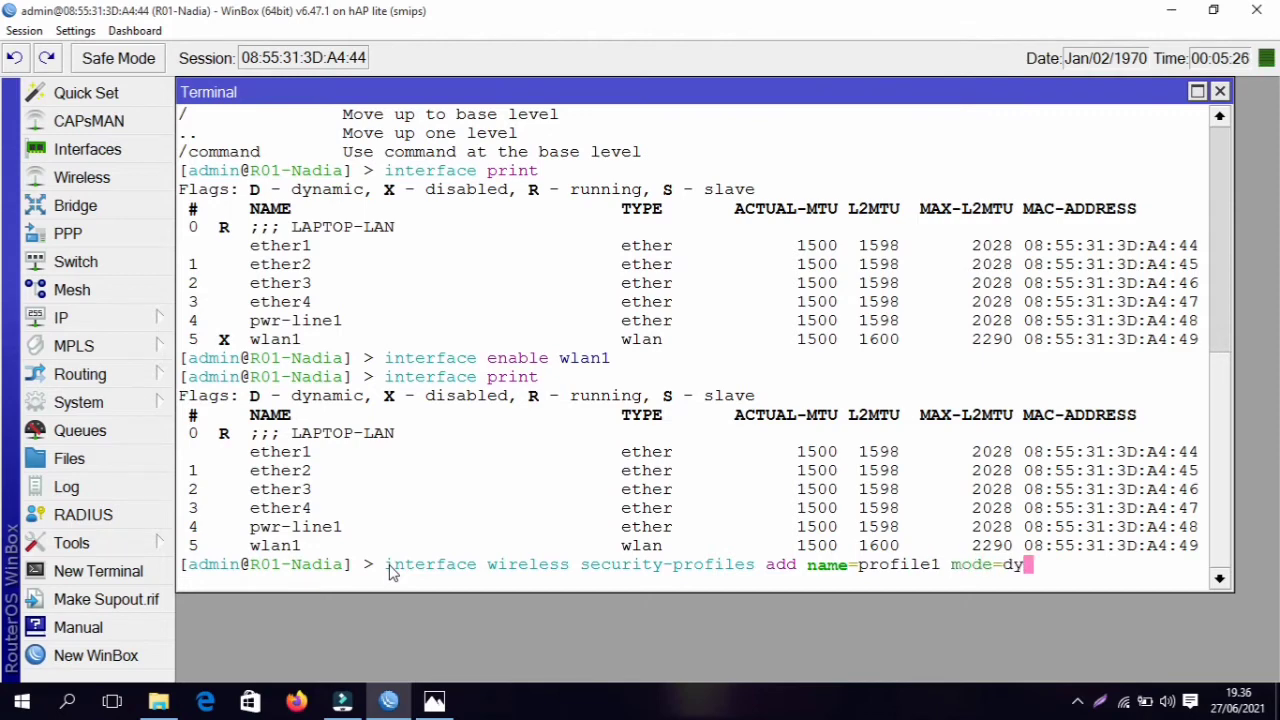
key(Tab)
text(au)
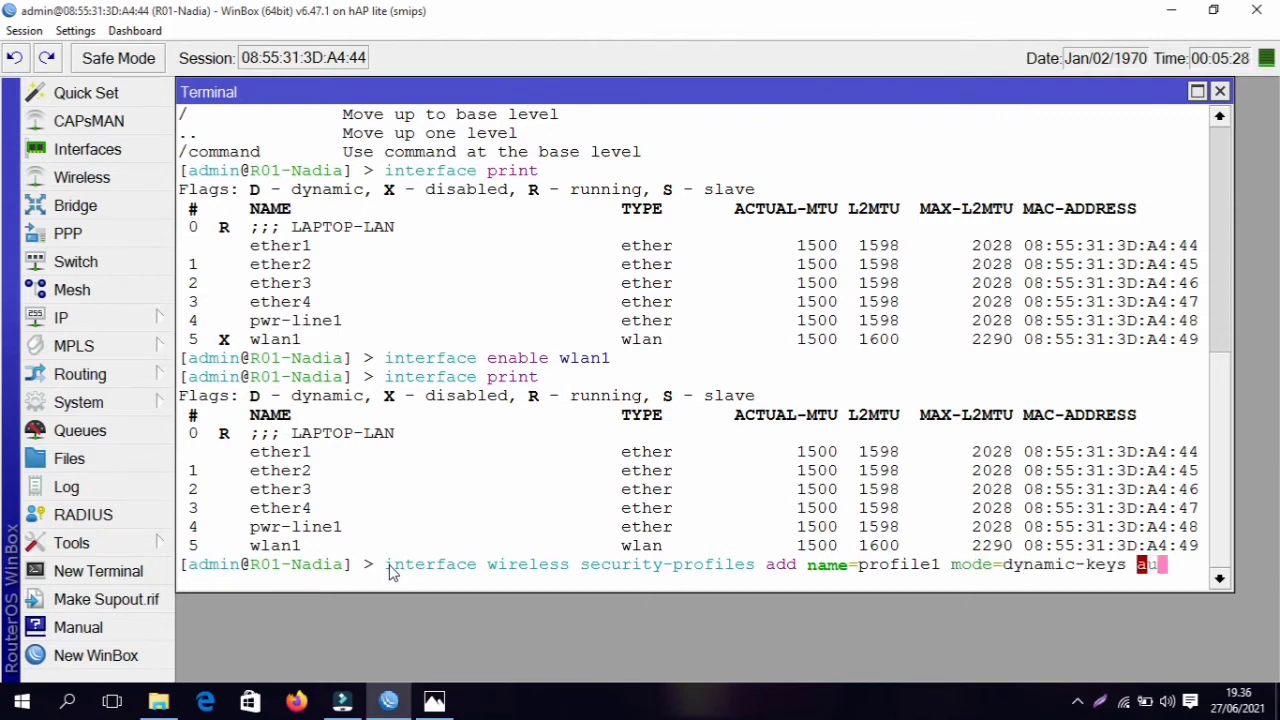
key(Tab)
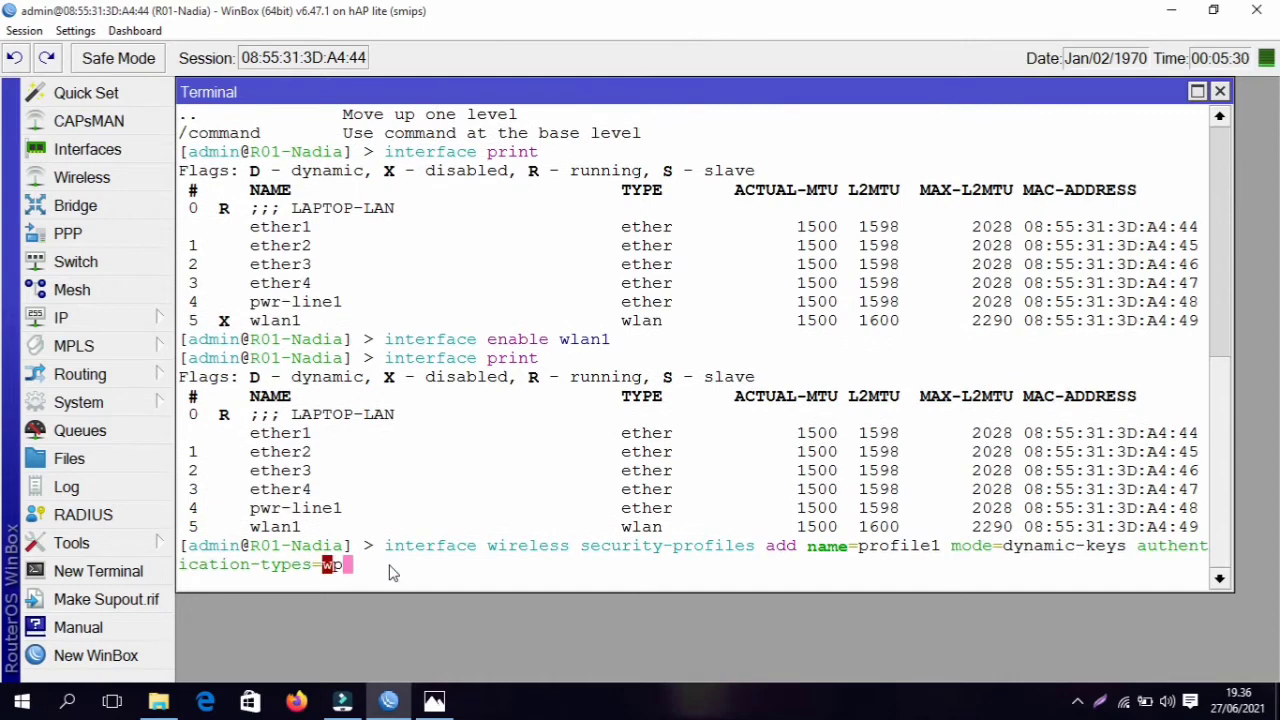
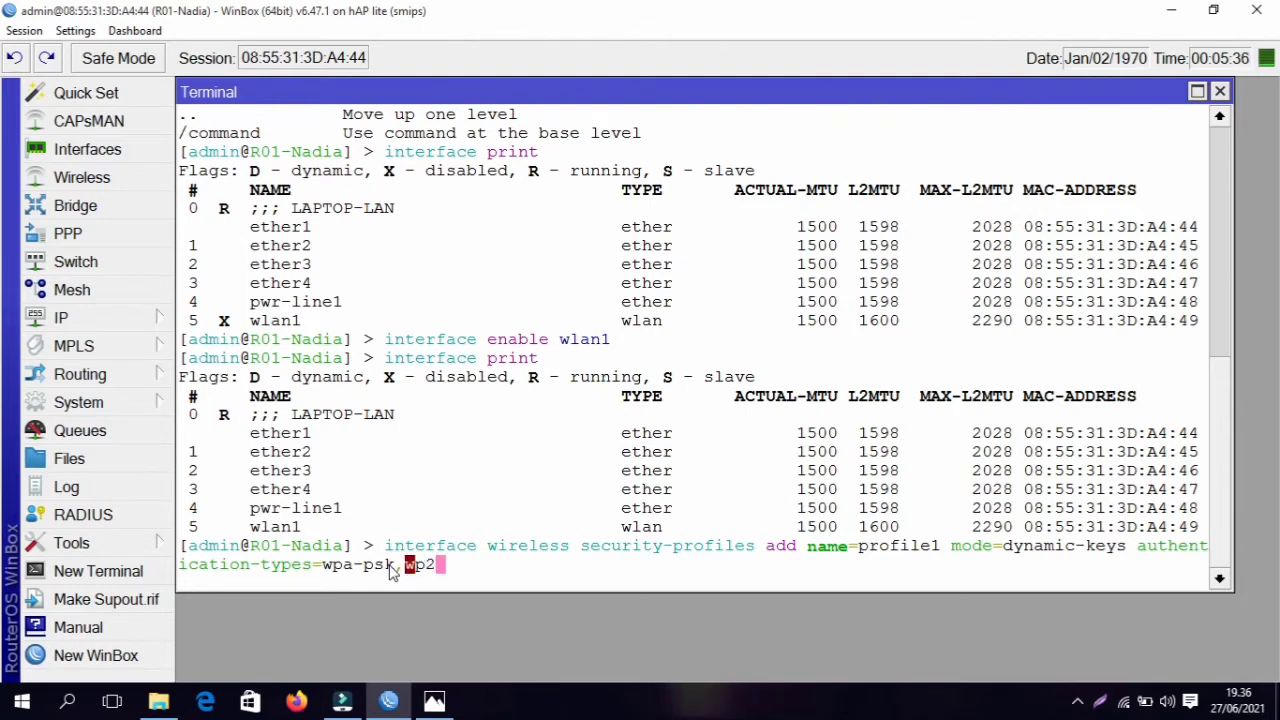
Finish profile1 with wpa-psk,wpa2-psk, aes-ccm,tkip unicast and group ciphers, and both pre-shared keys.
key(BackSpace)
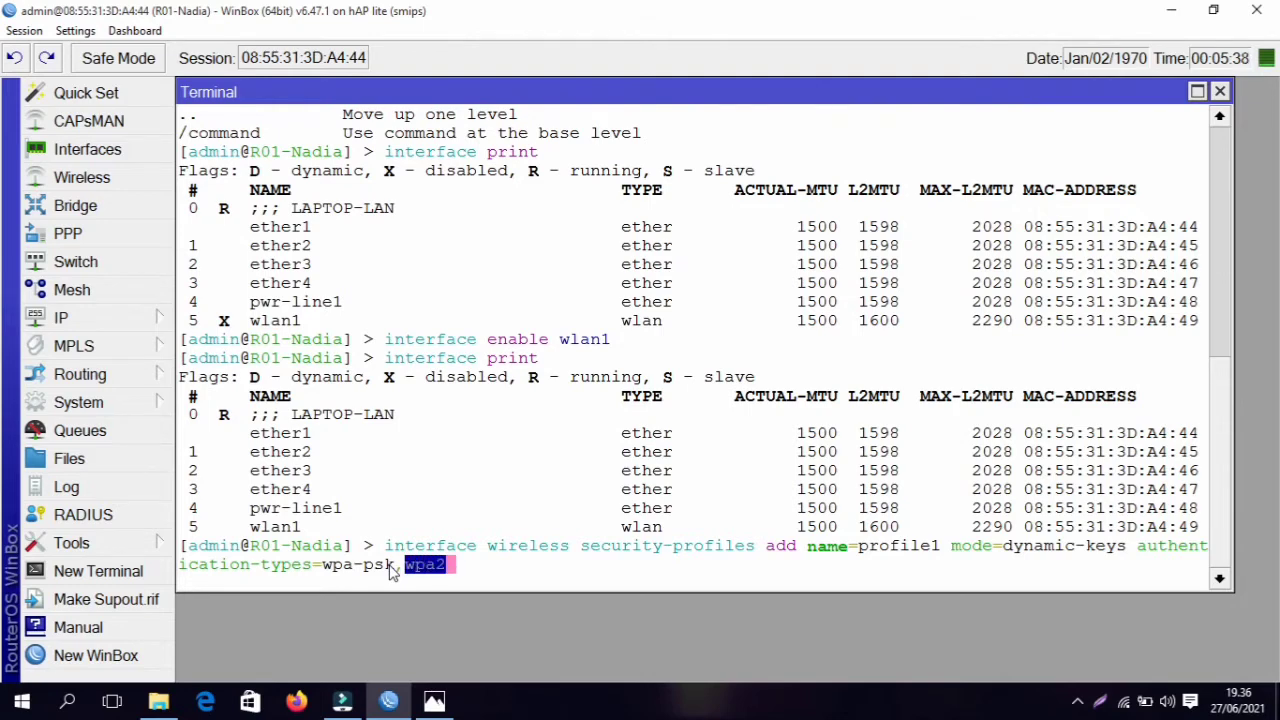
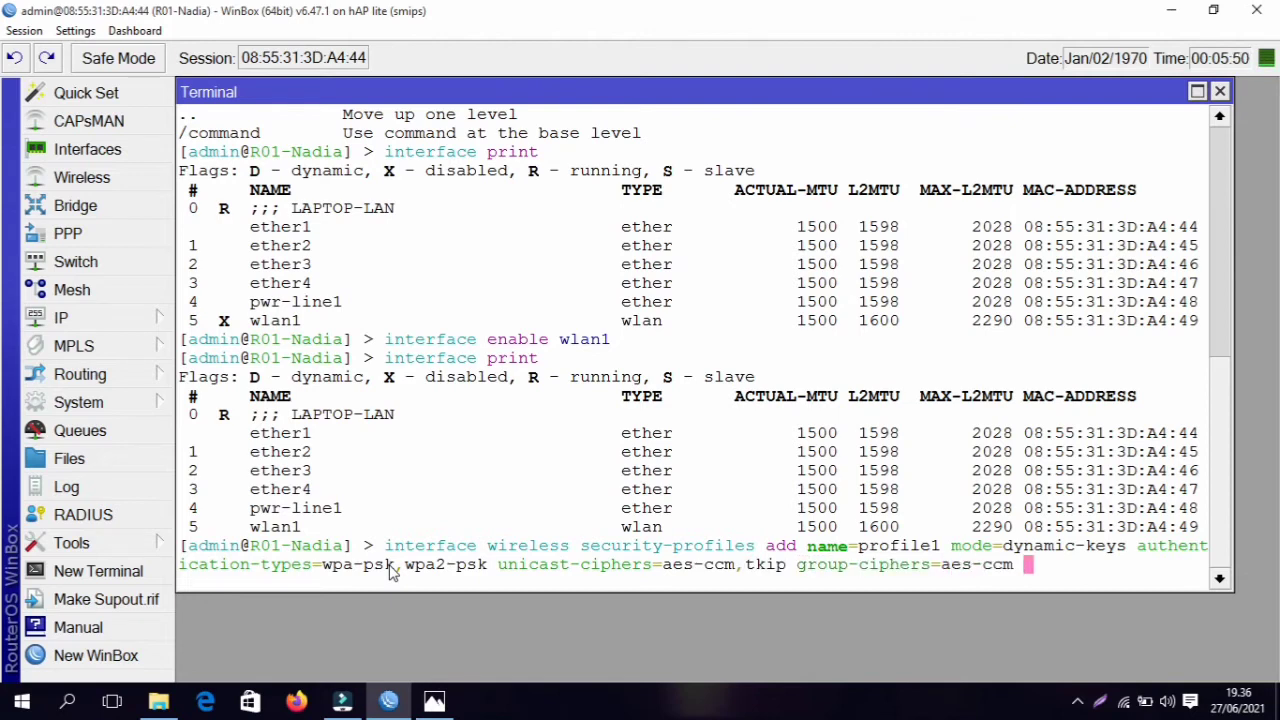
key(BackSpace)
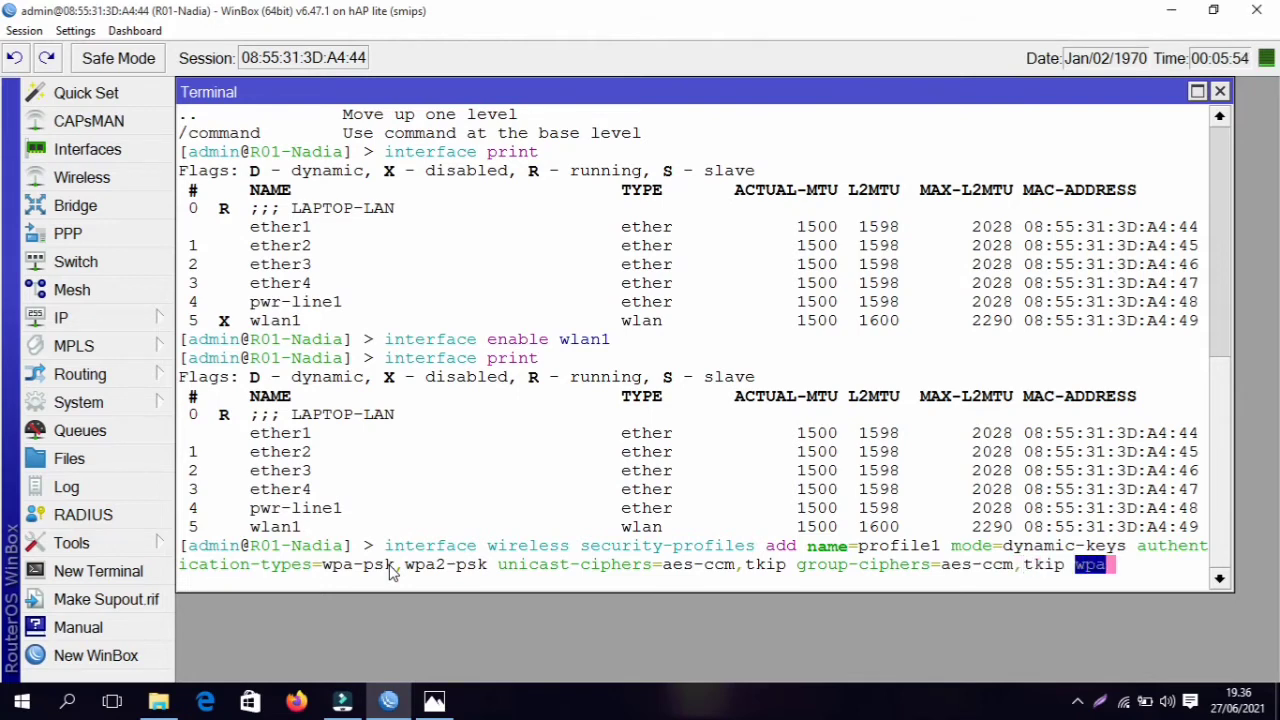
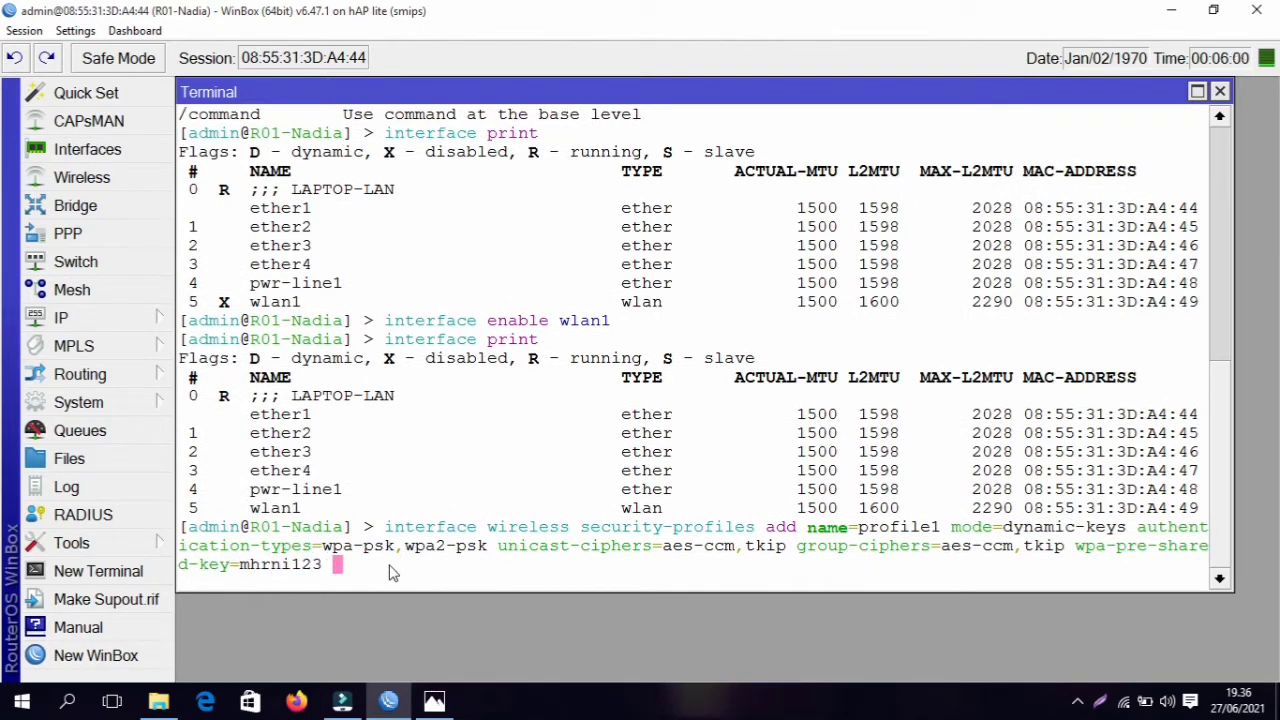
key(Tab)
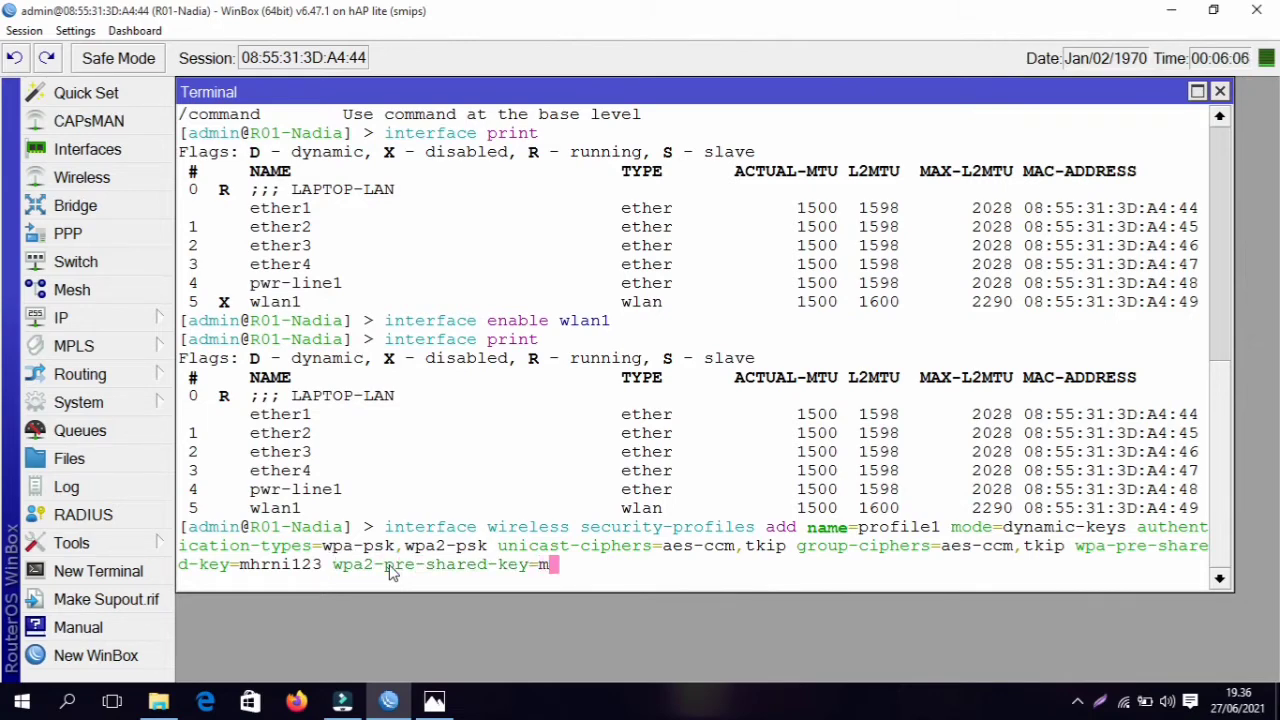
key(Return)
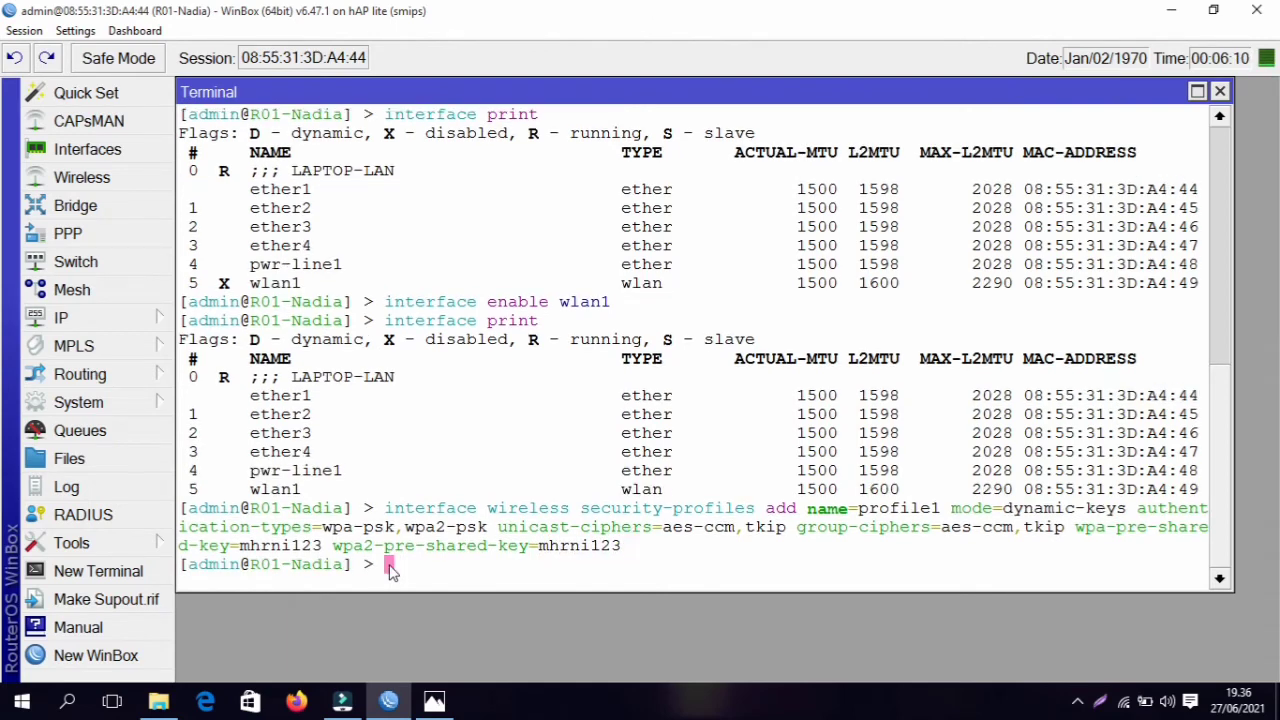
Print the wireless security profiles to confirm profile1 alongside default.
text(interface wir)
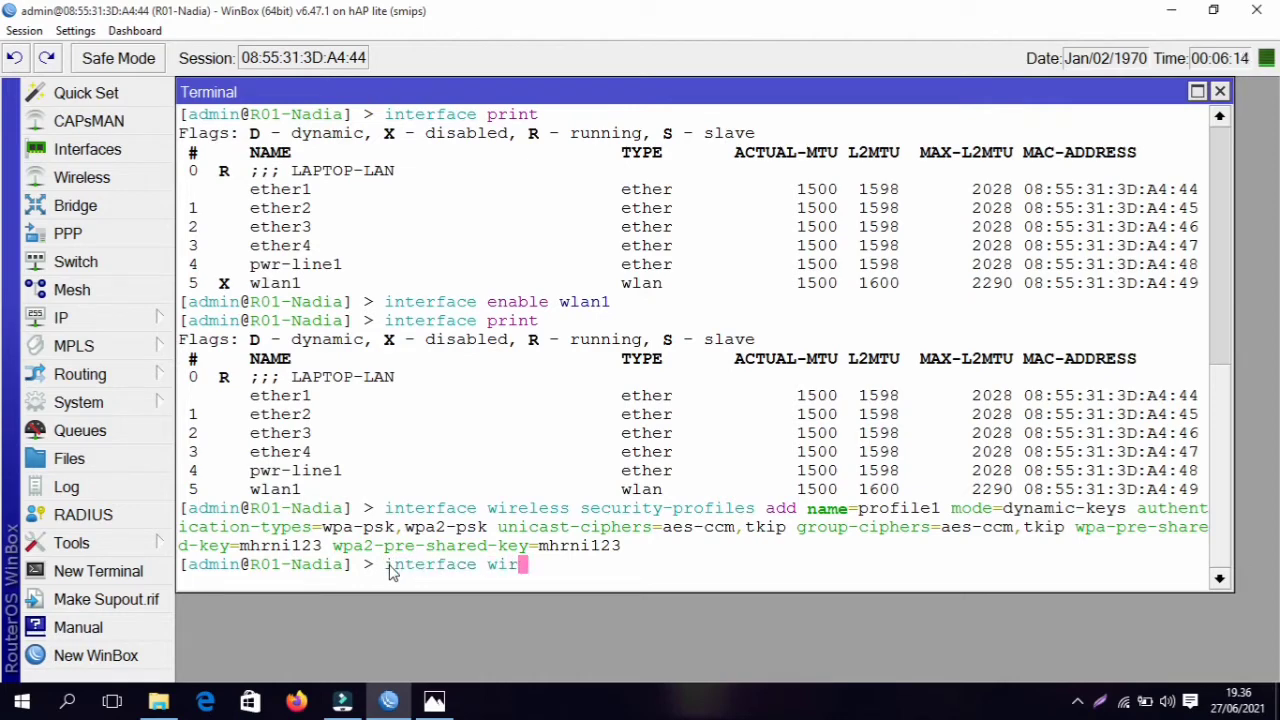
key(Tab)
text(se)
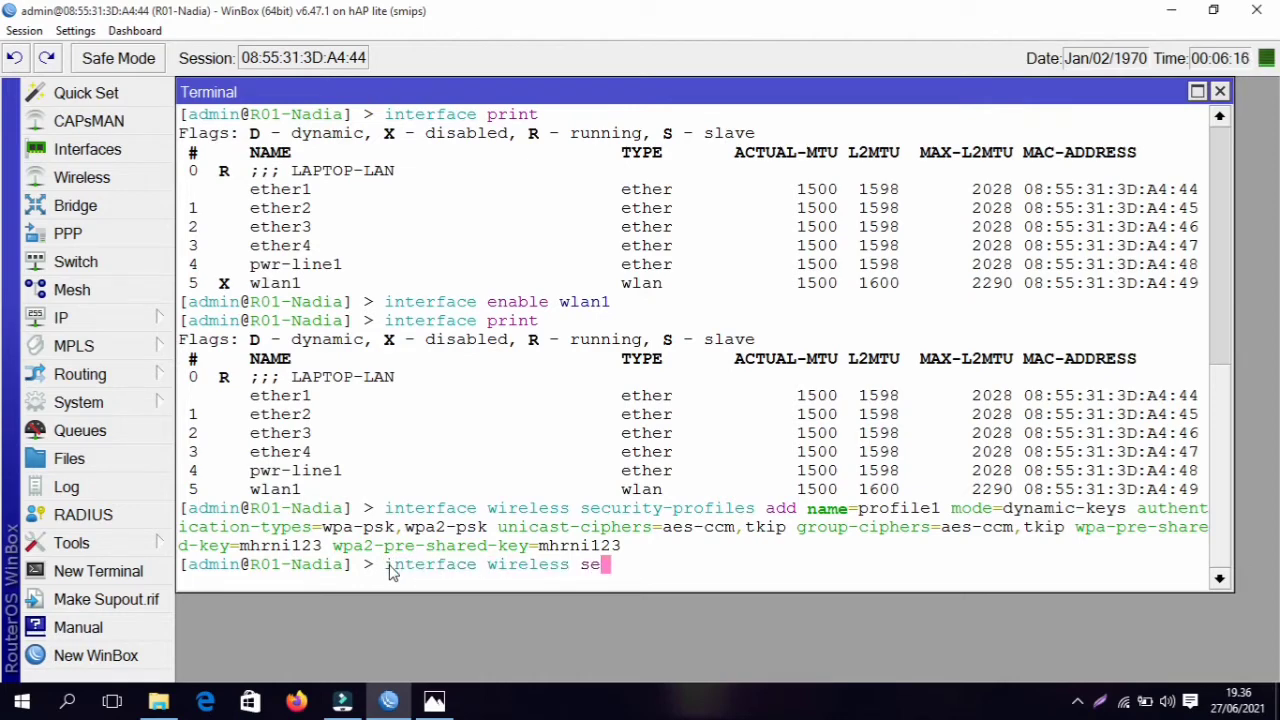
key(Tab)
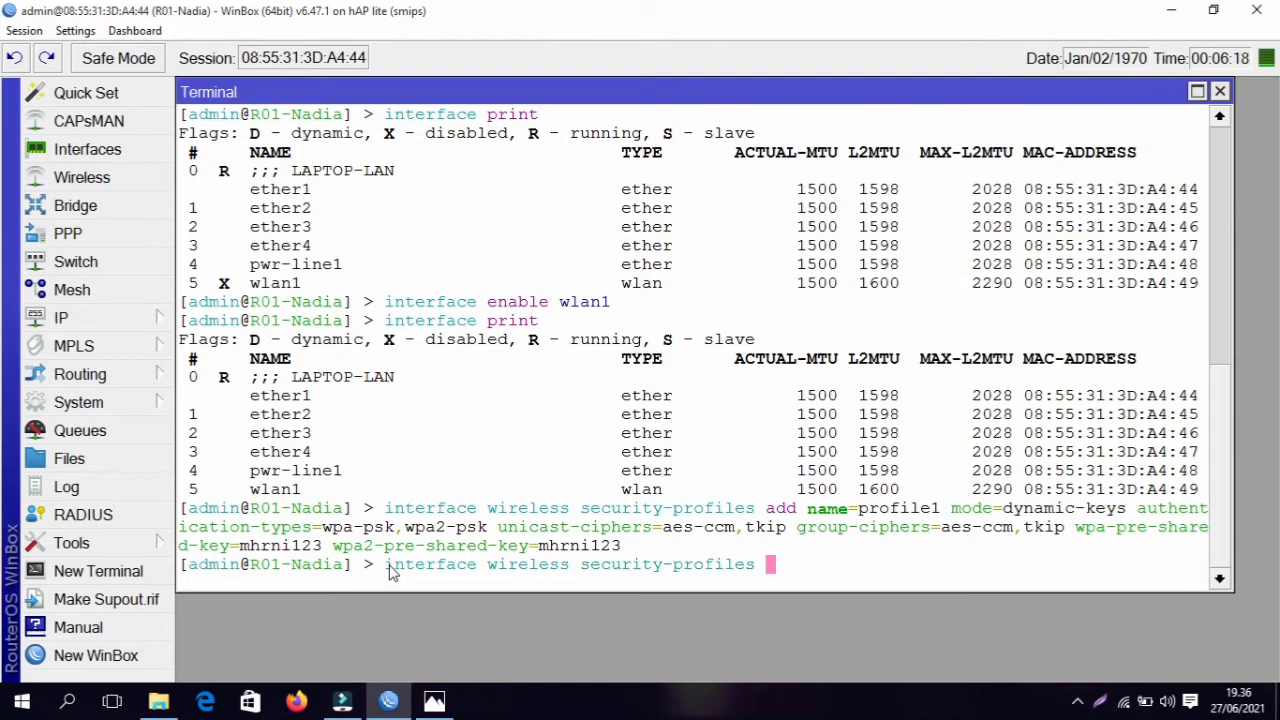
text(print)
key(Return)
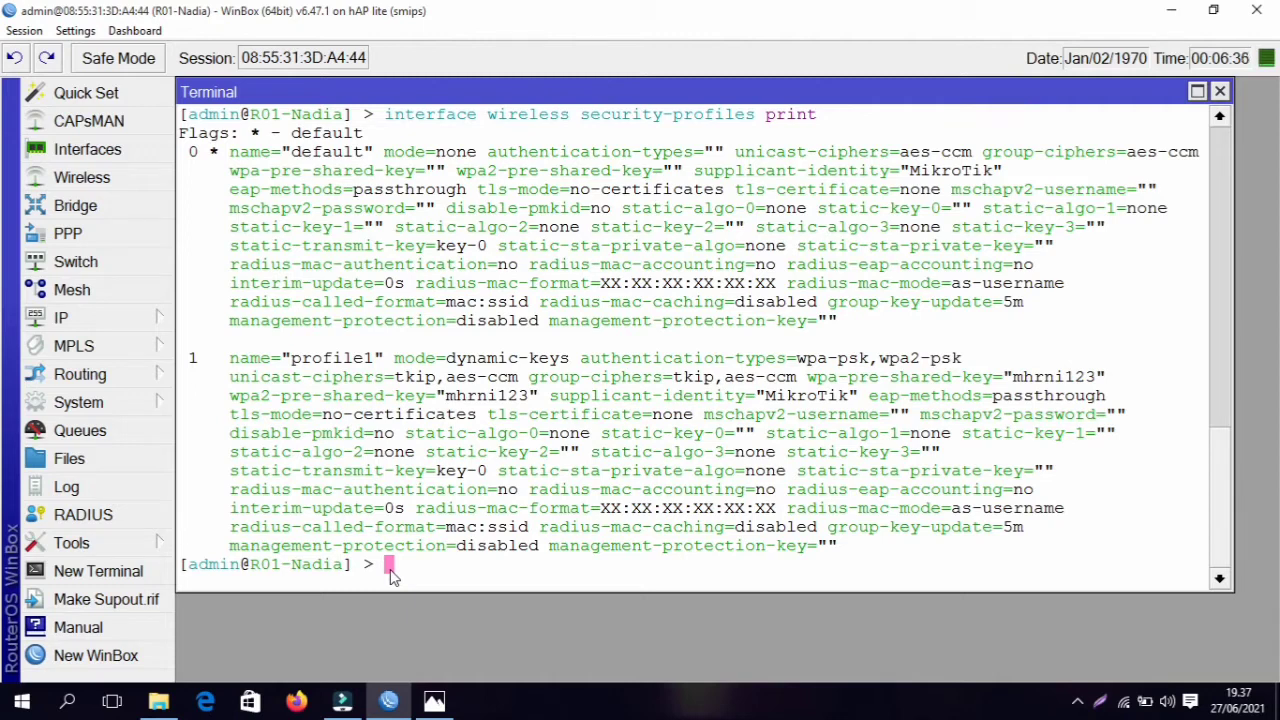
Scan for nearby access points on wlan1, then stop the scan with Q.
text(int)
key(Tab)
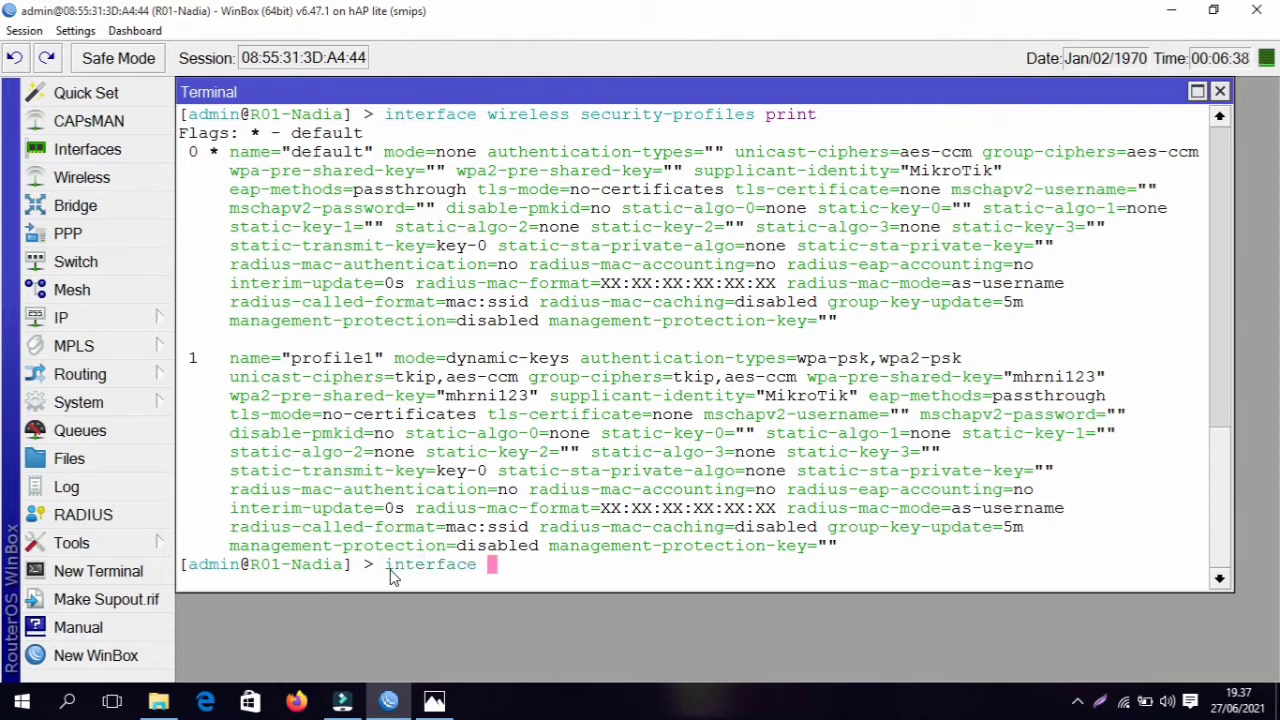
text(wi)
key(Tab)
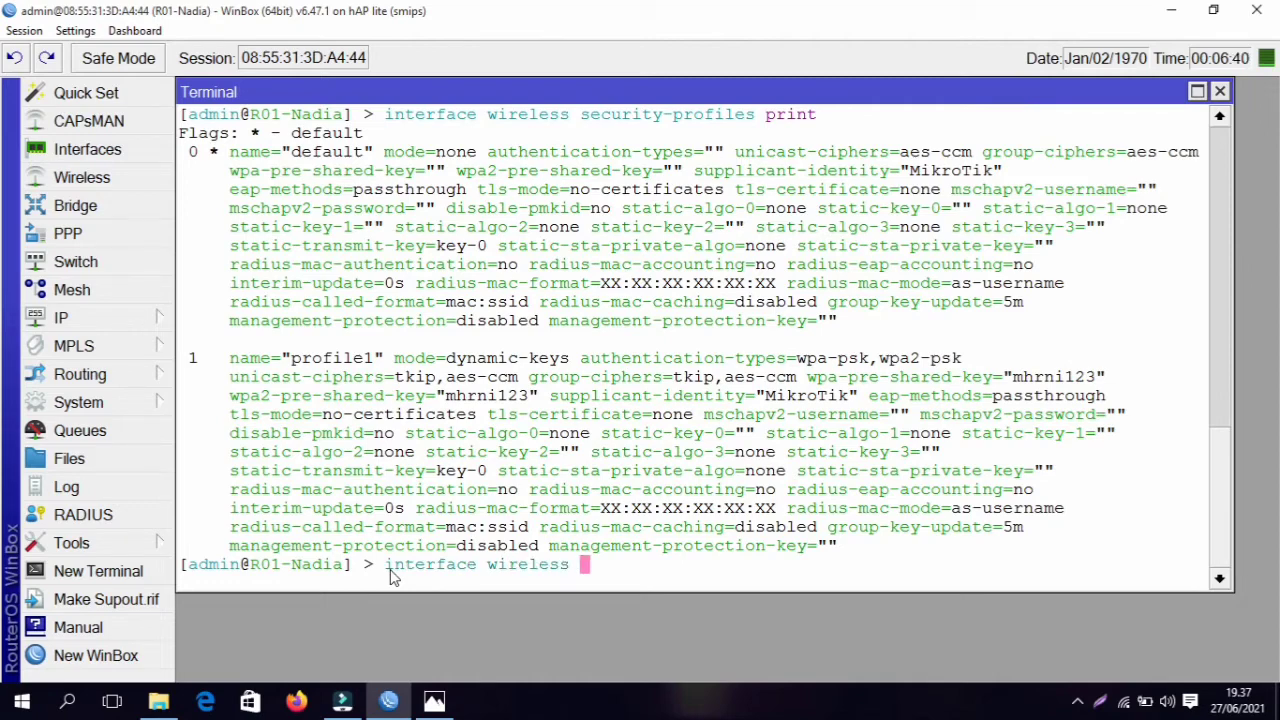
text(sc)
key(Tab)
text(wl)
key(Tab)
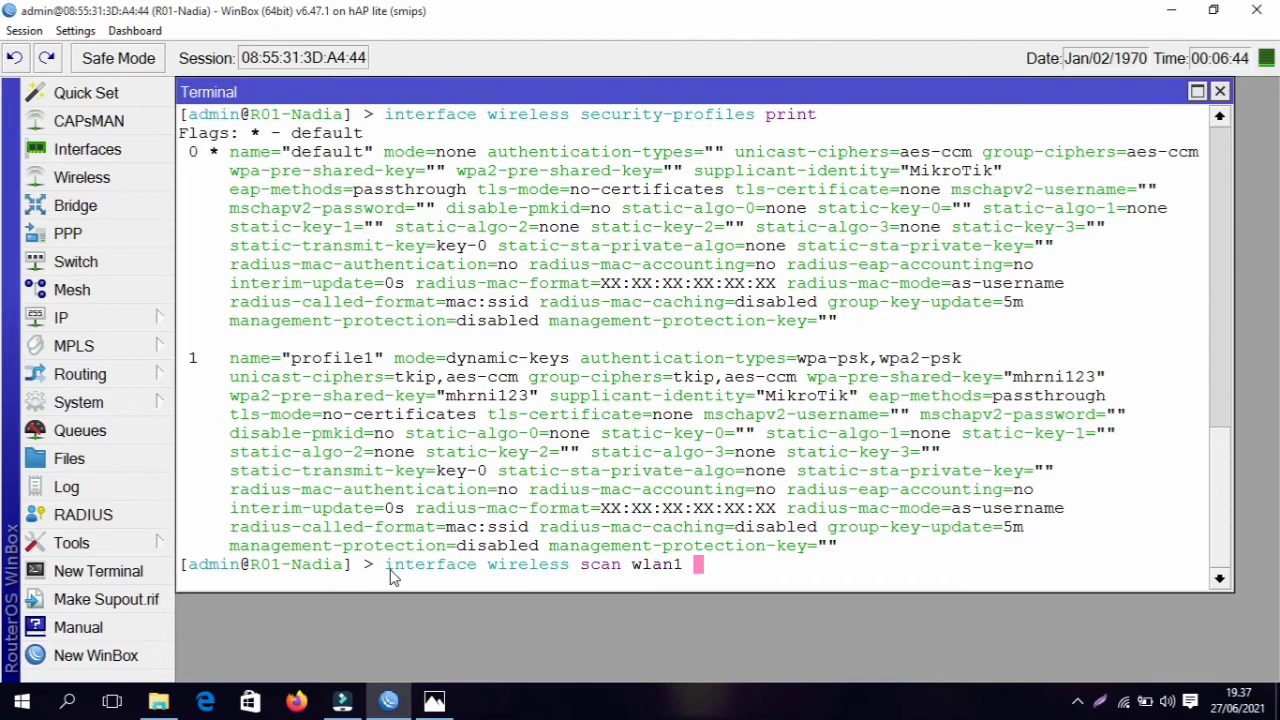
key(Return)
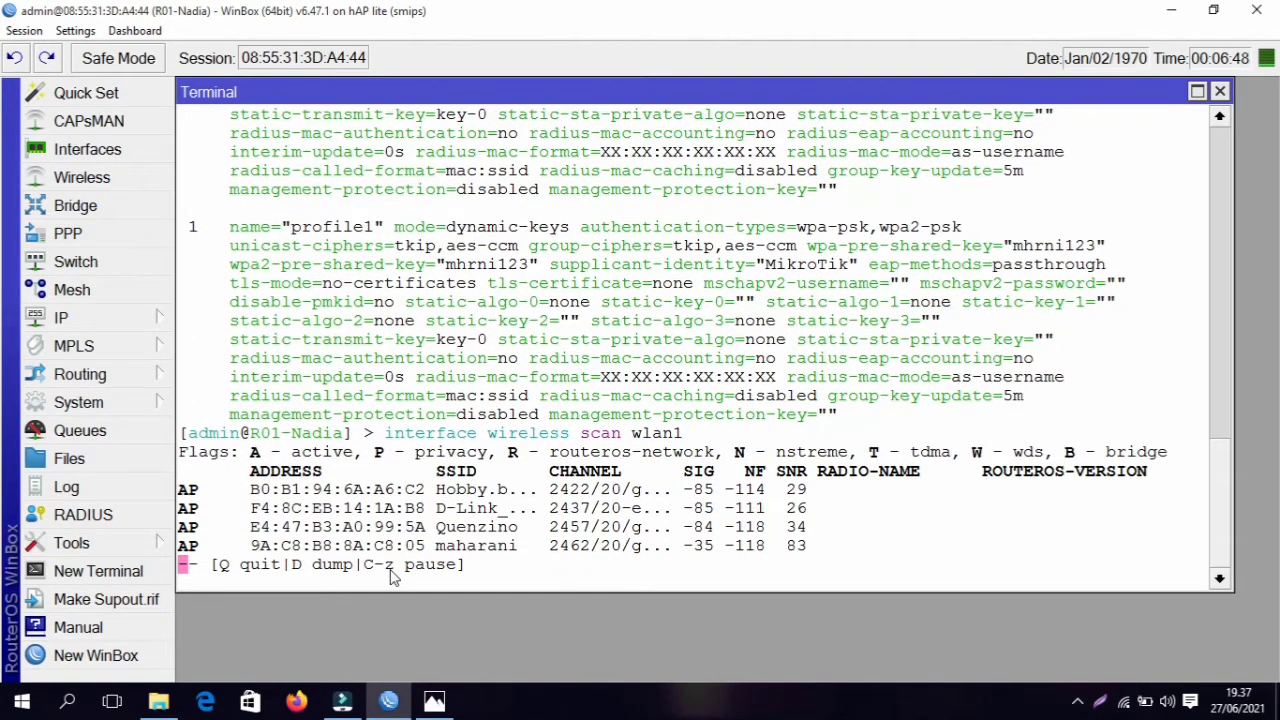
key(q)
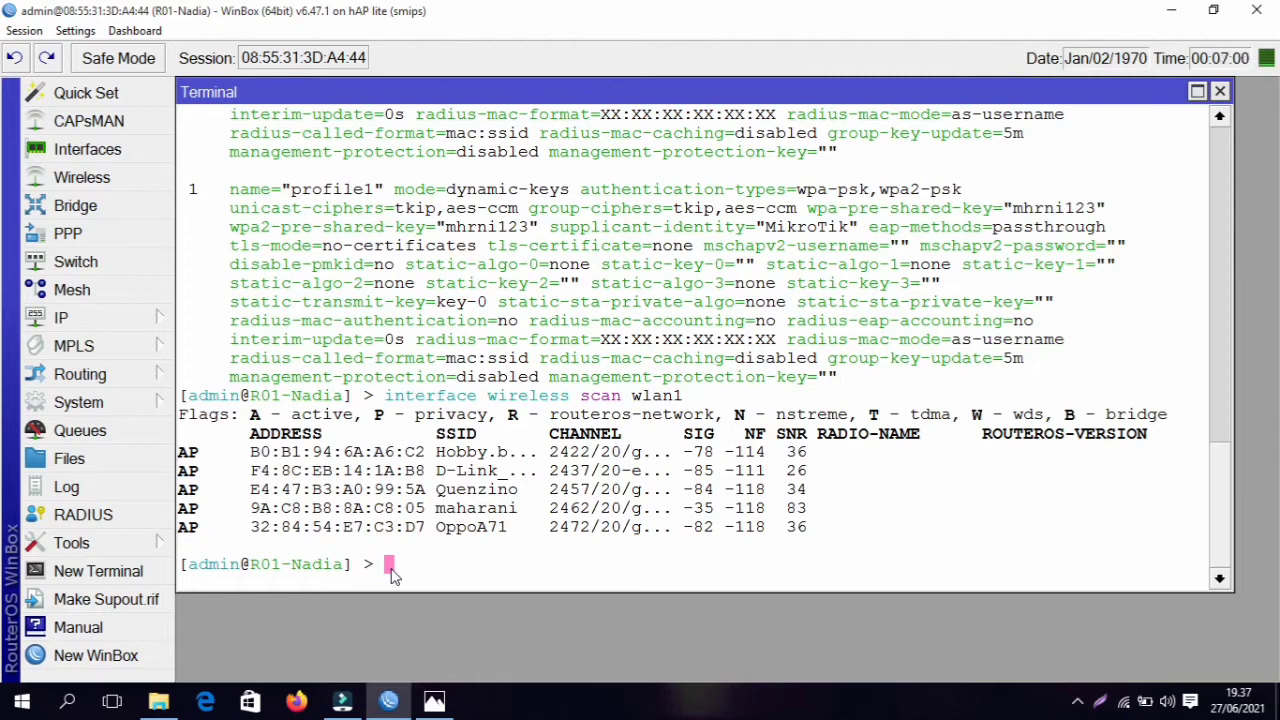
Set wlan1 to station mode, band 2ghz-b/g/n, SSID maharani, security profile profile1.
text(int)
key(Tab)
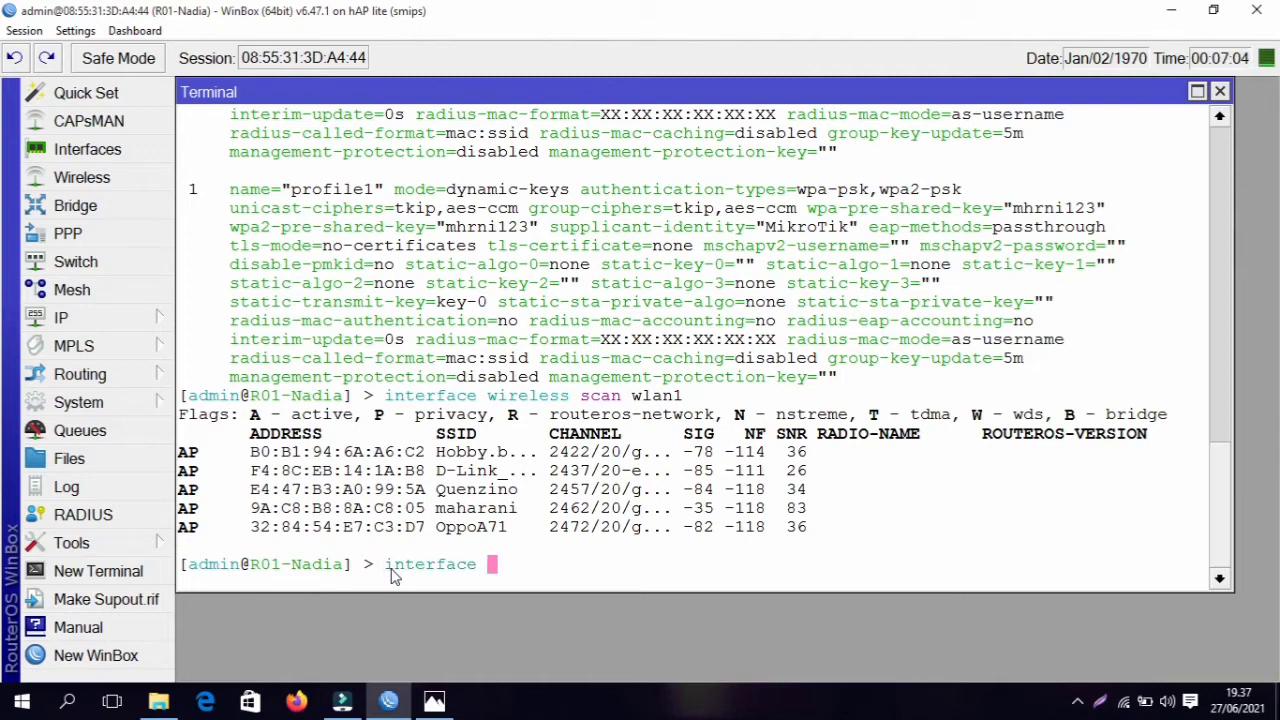
text(wi)
key(Tab)
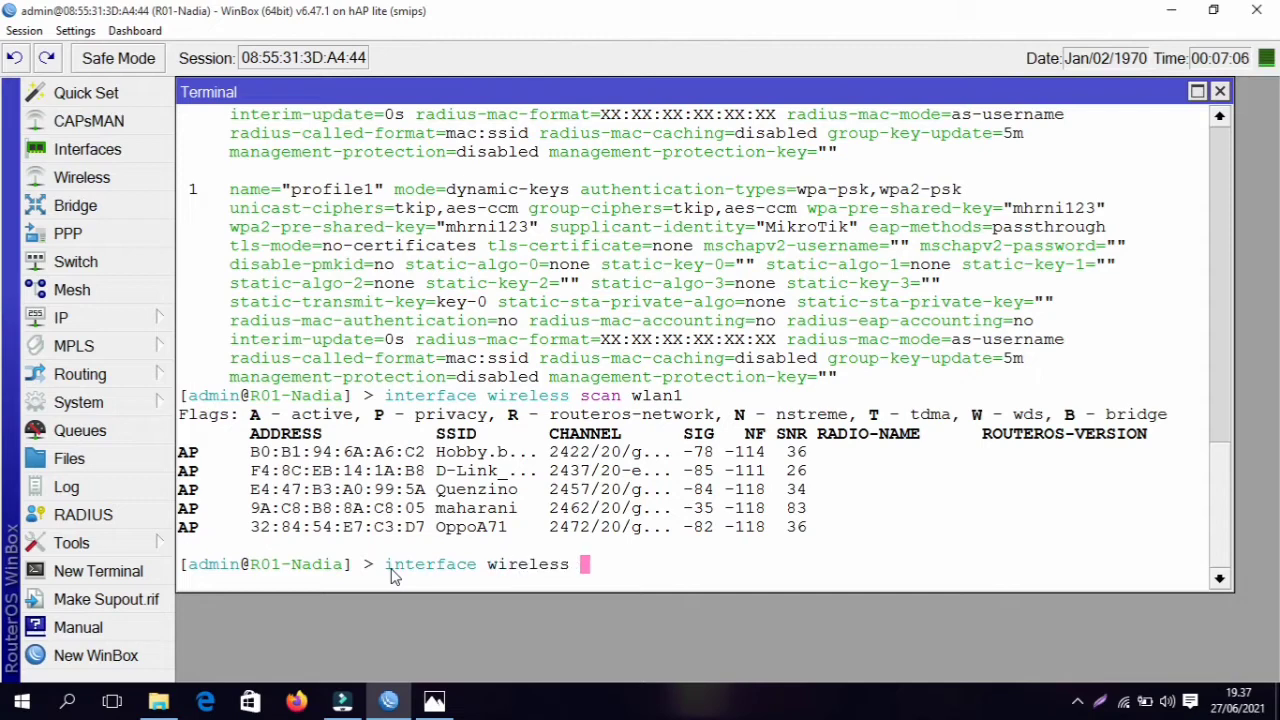
text(et)
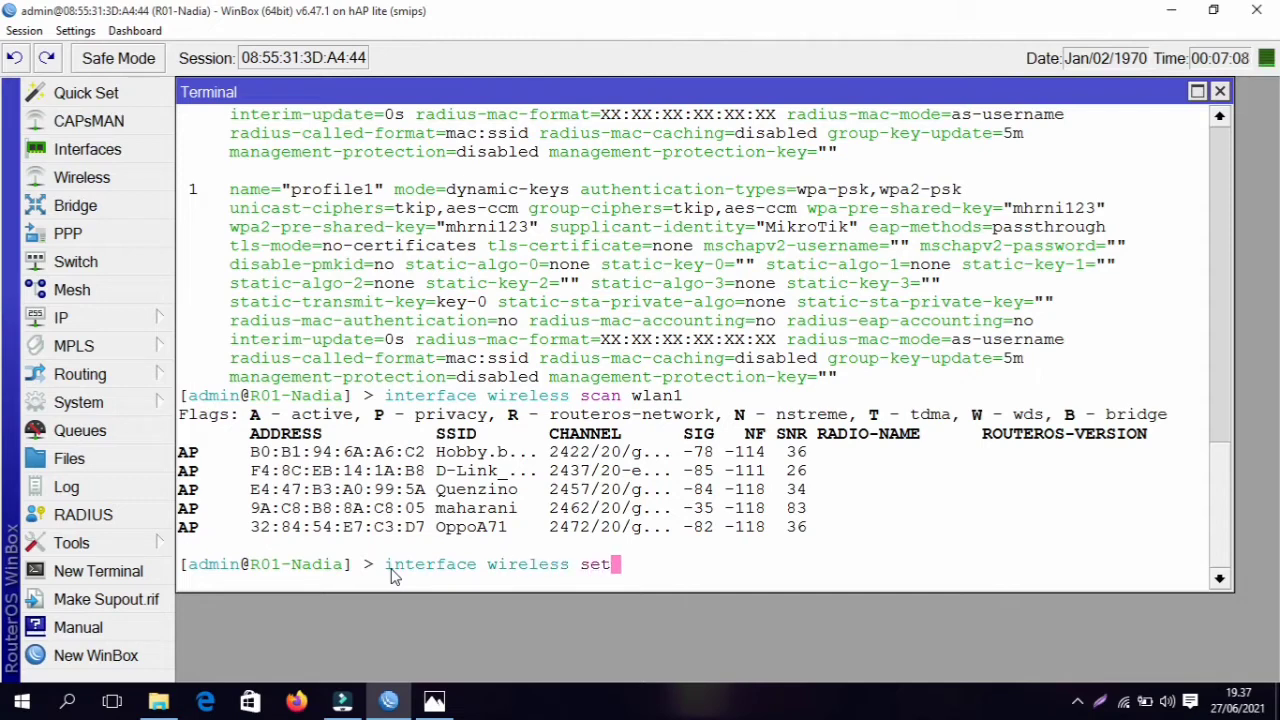
text( wlan1 )
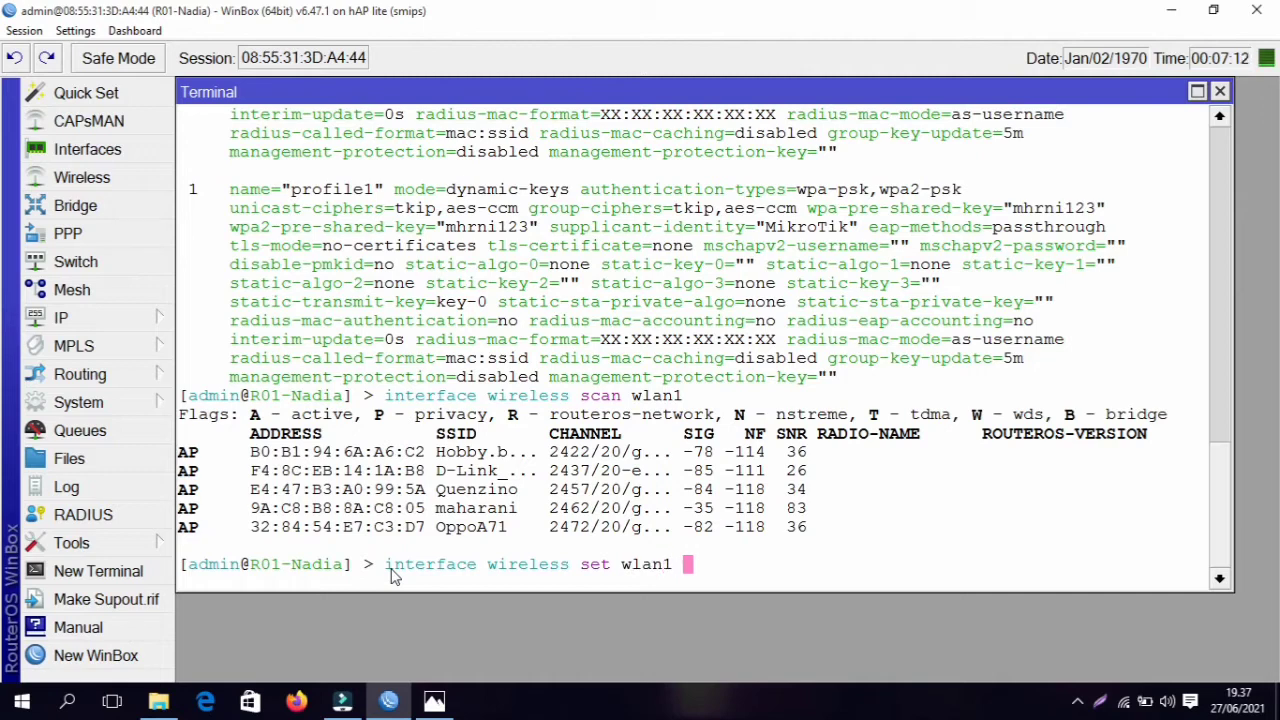
text(mode=station)
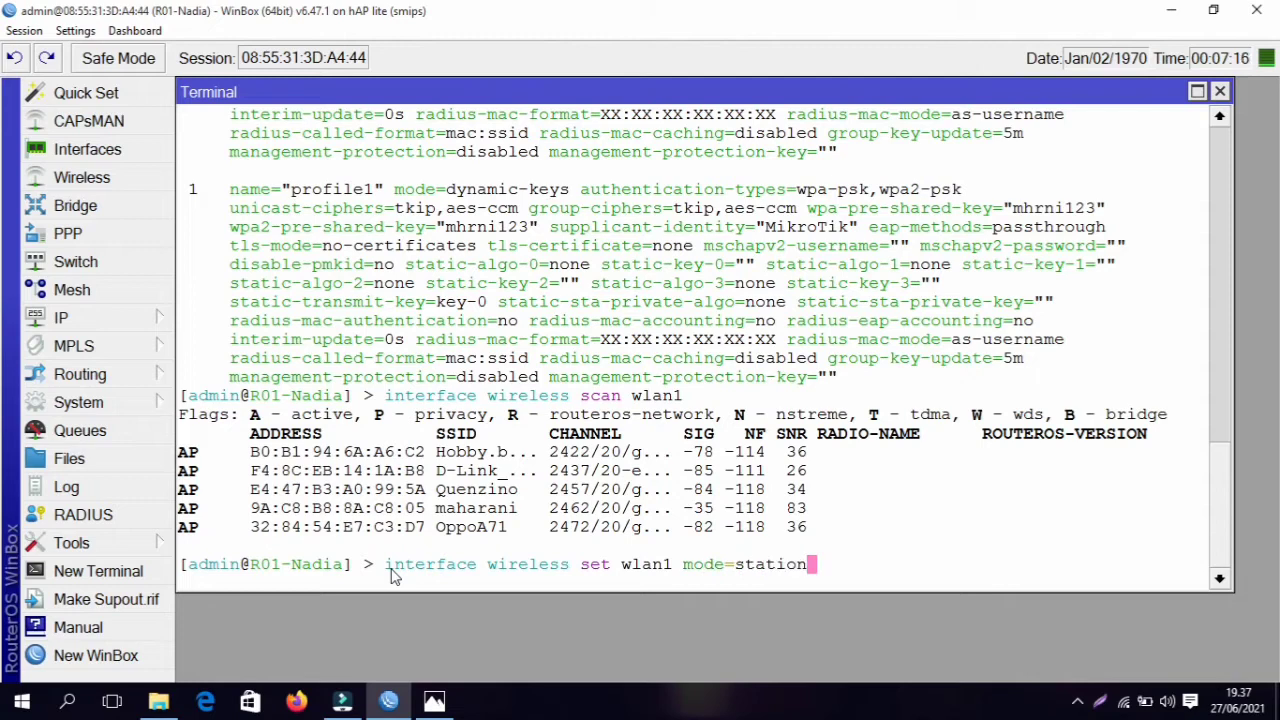
text( ban)
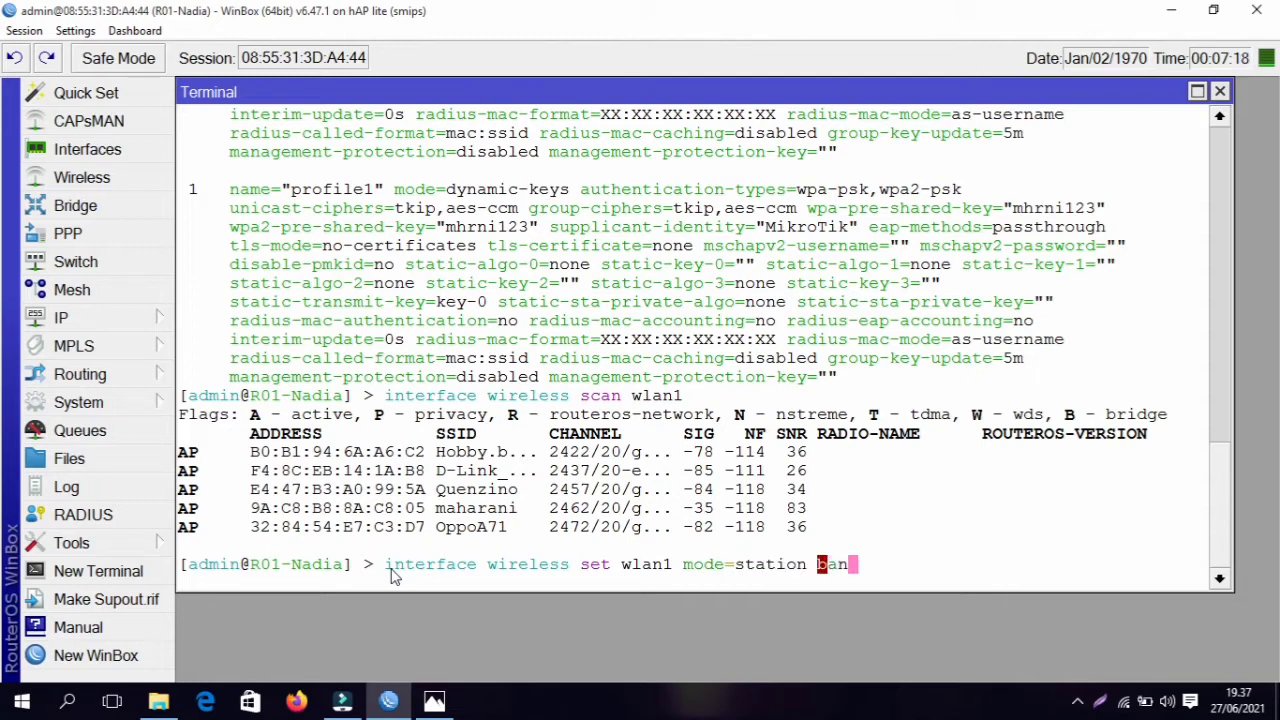
text(d=2ghz-b)
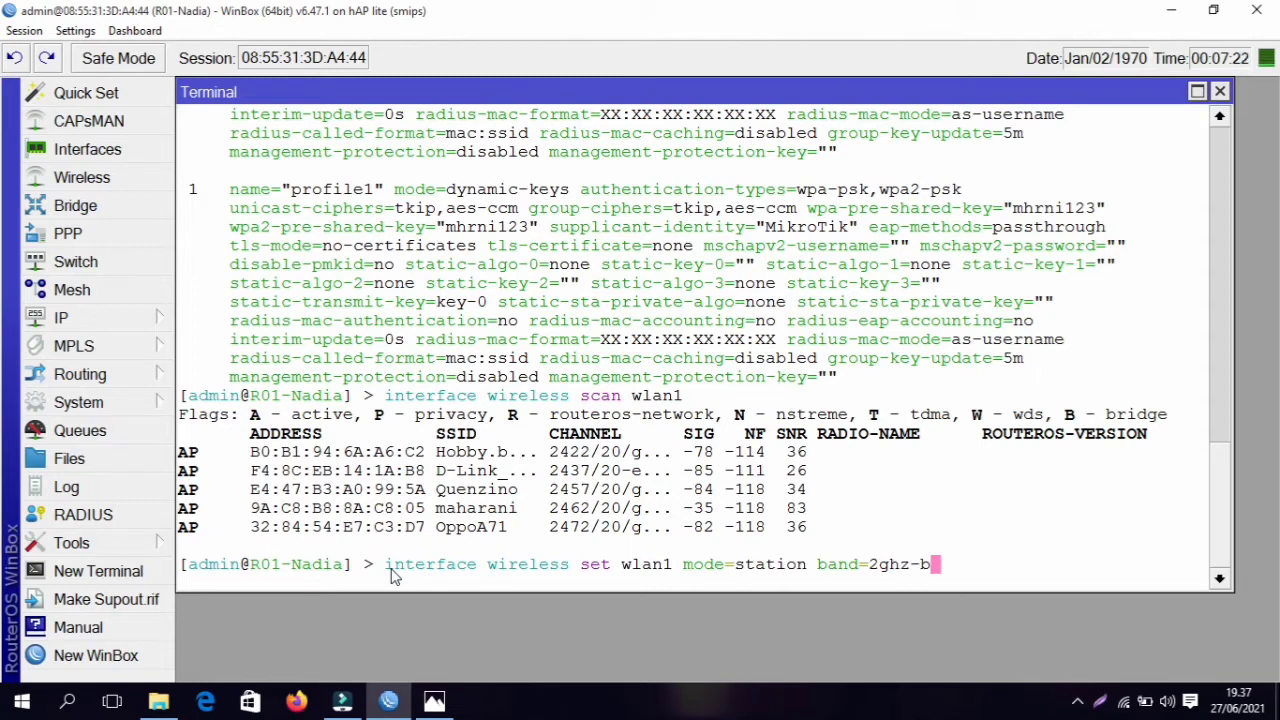
text(/g/n ssid=)
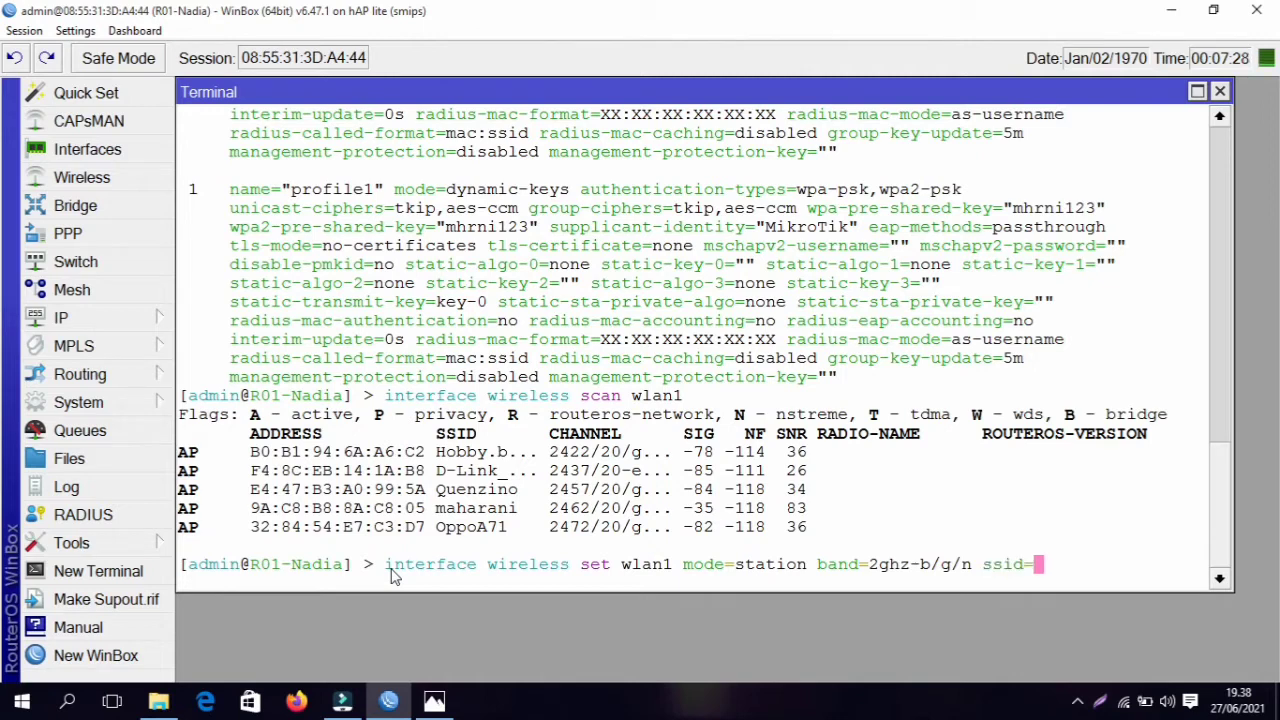
text(mahara)
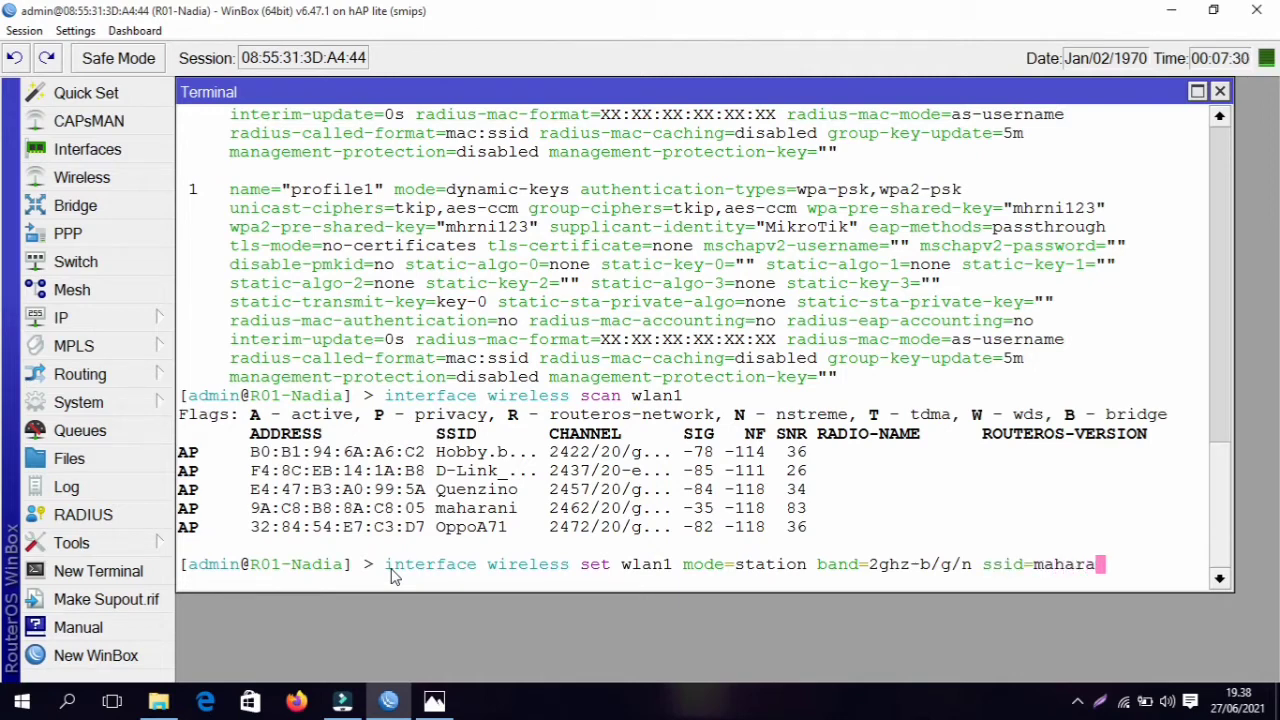
text(ni secu)
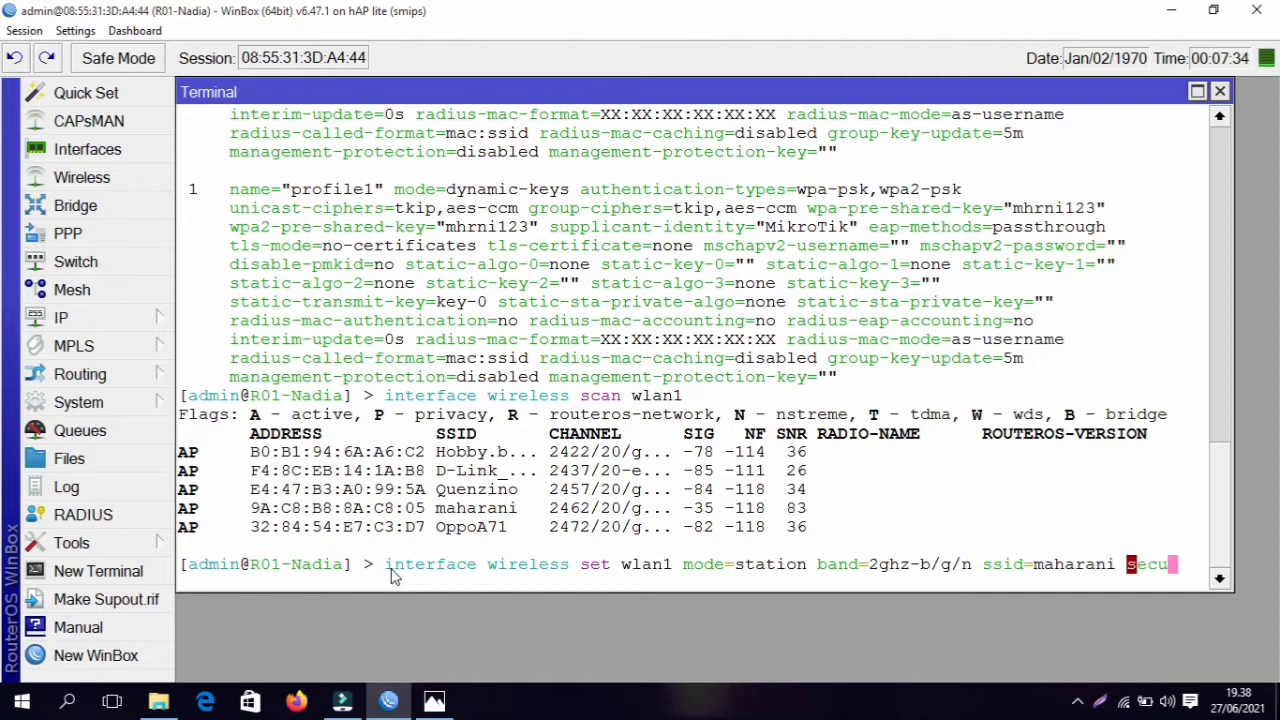
key(Tab)
text(pr)
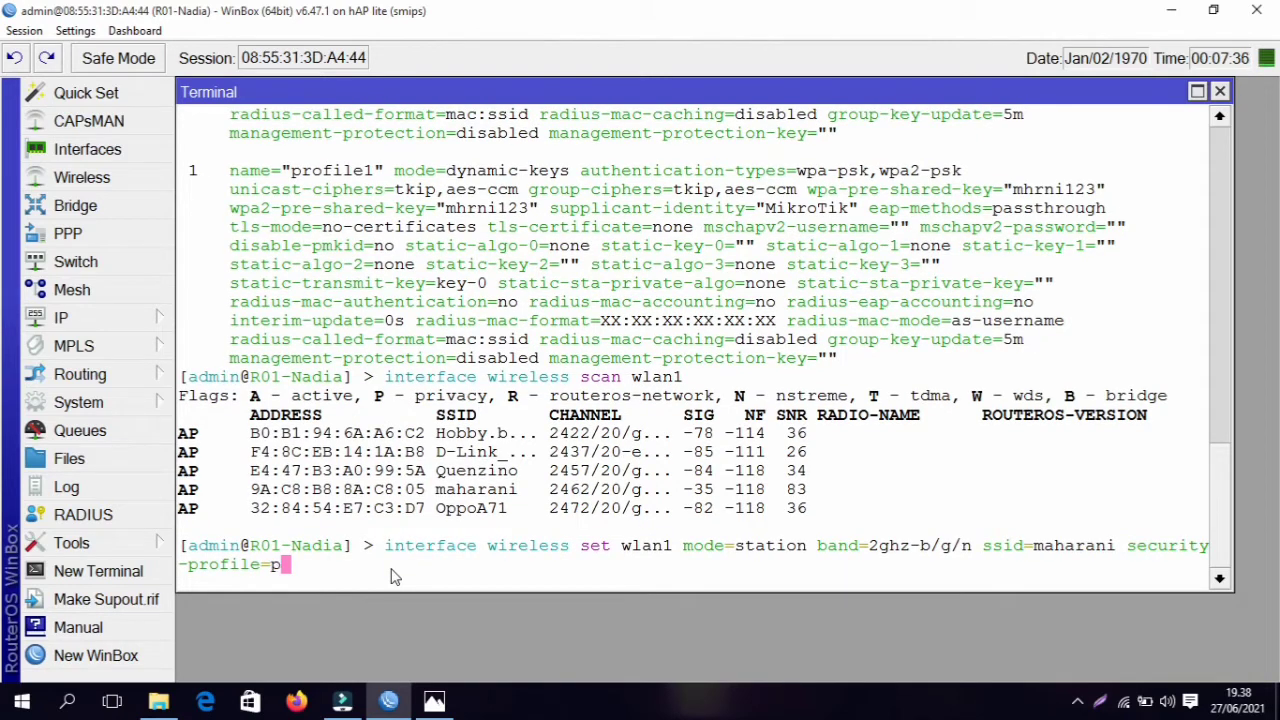
key(Tab)
key(Return)
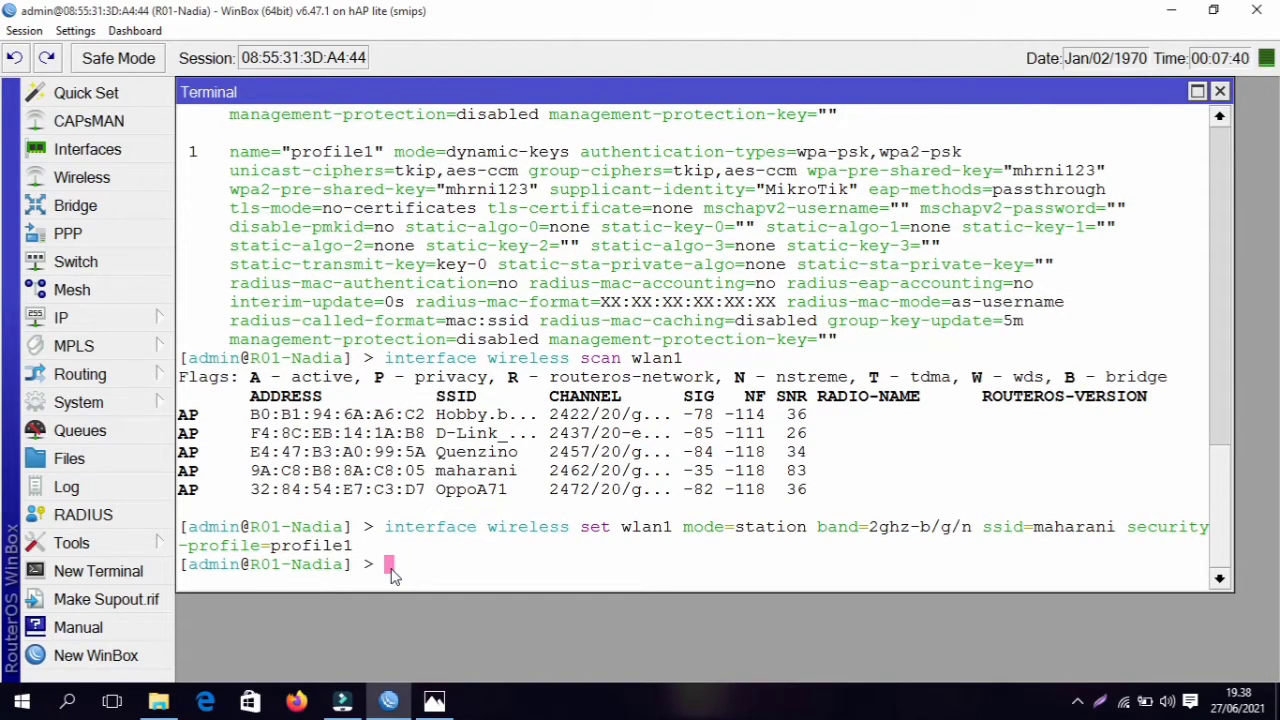
Run 'interface wireless print' to check wlan1's station mode, SSID, frequency and profile.
text(int)
key(Tab)
text(wir)
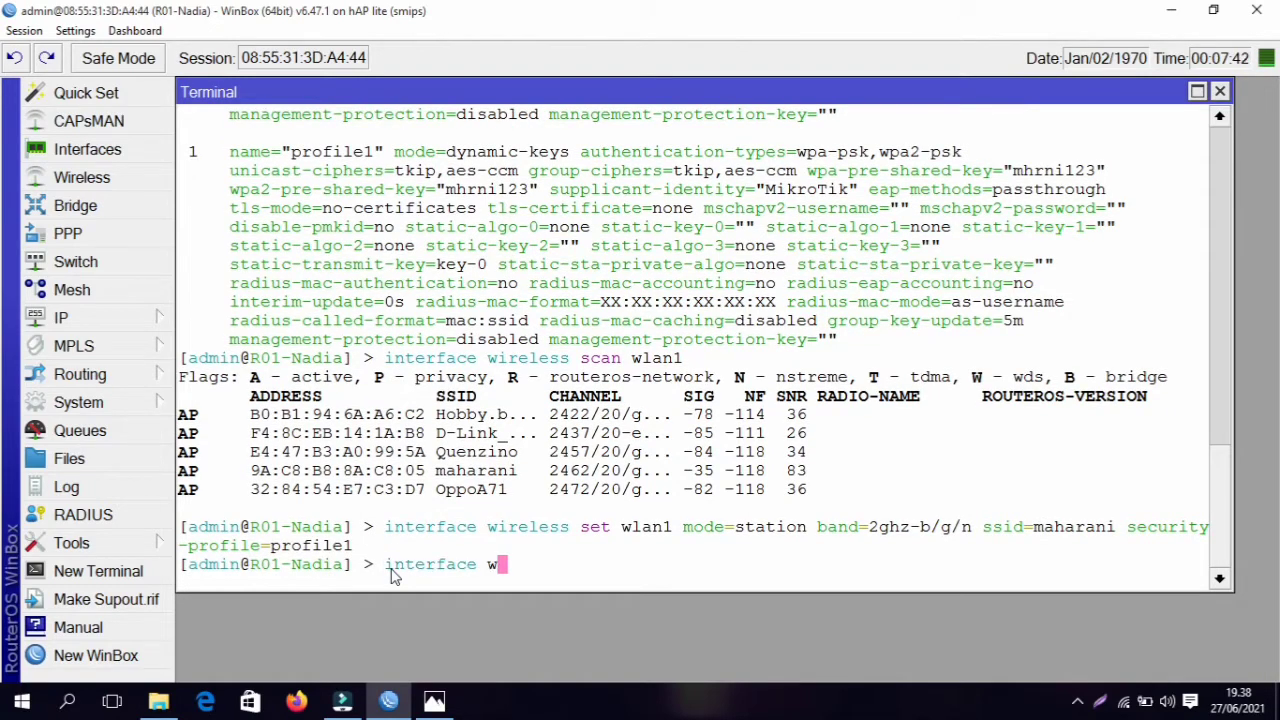
key(Tab)
text(pr)
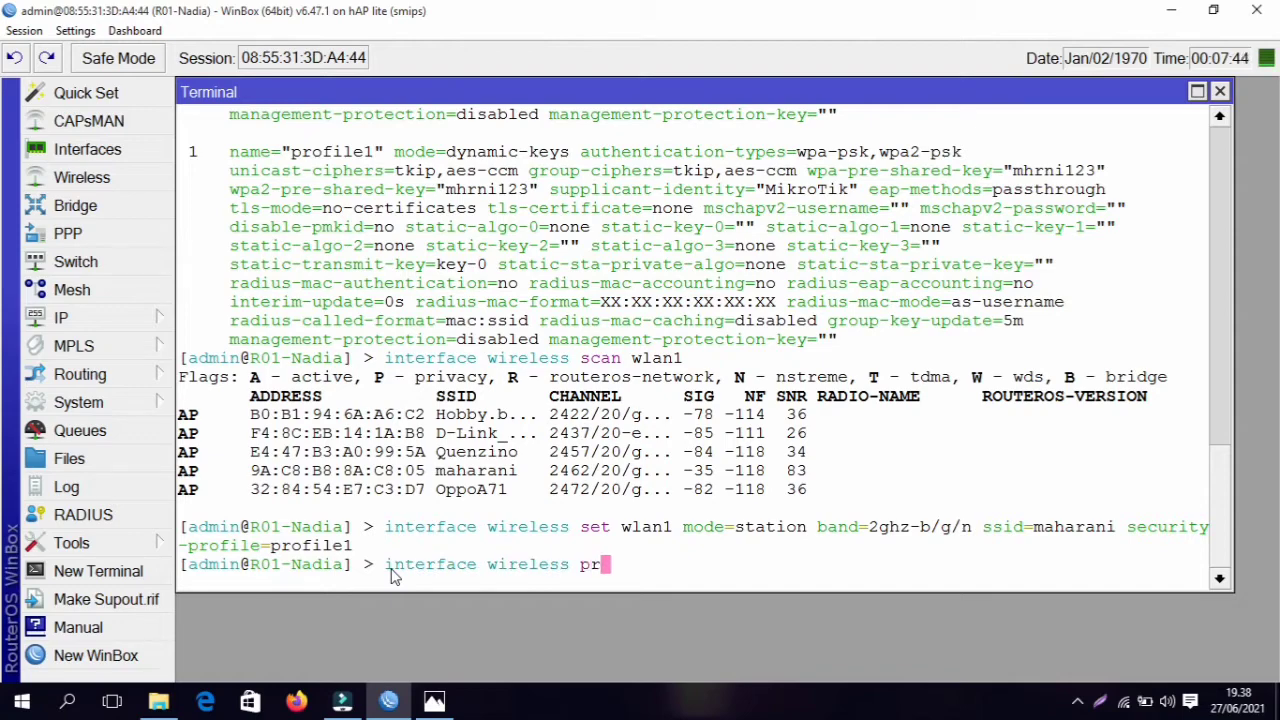
key(Tab)
key(Return)
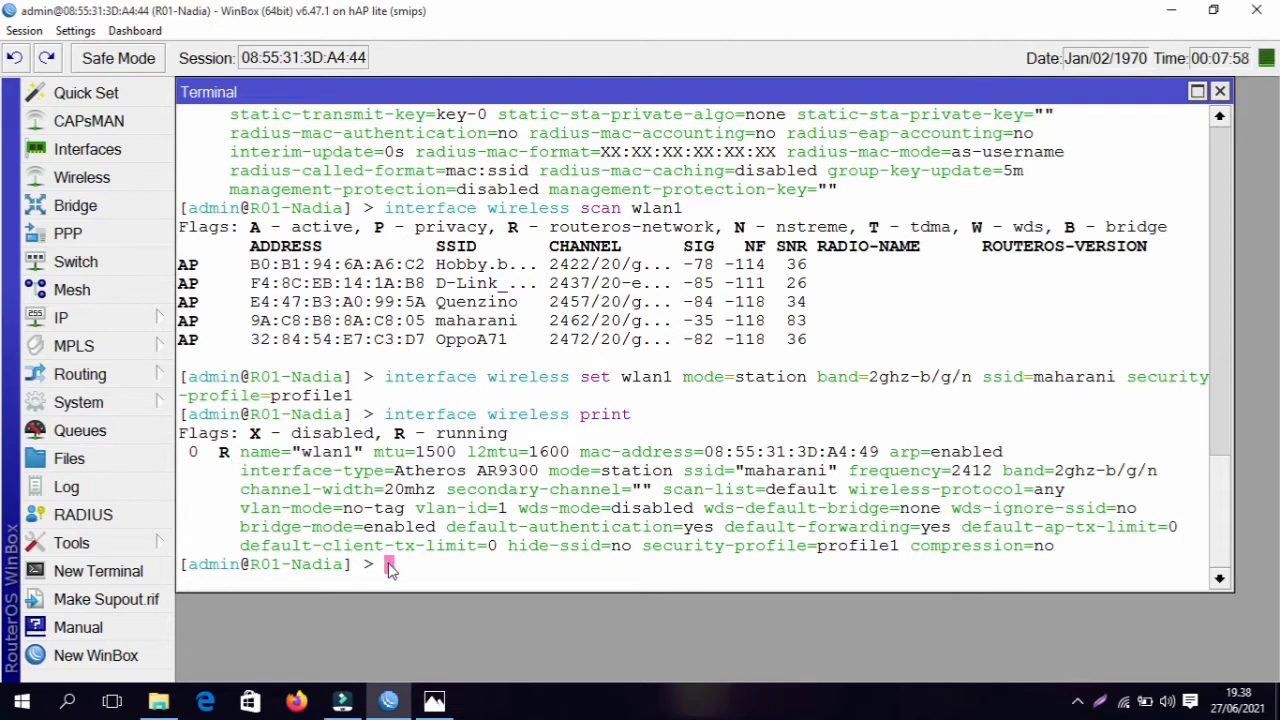
Add an enabled DHCP client on wlan1 with disabled=no.
text(ip dhc)
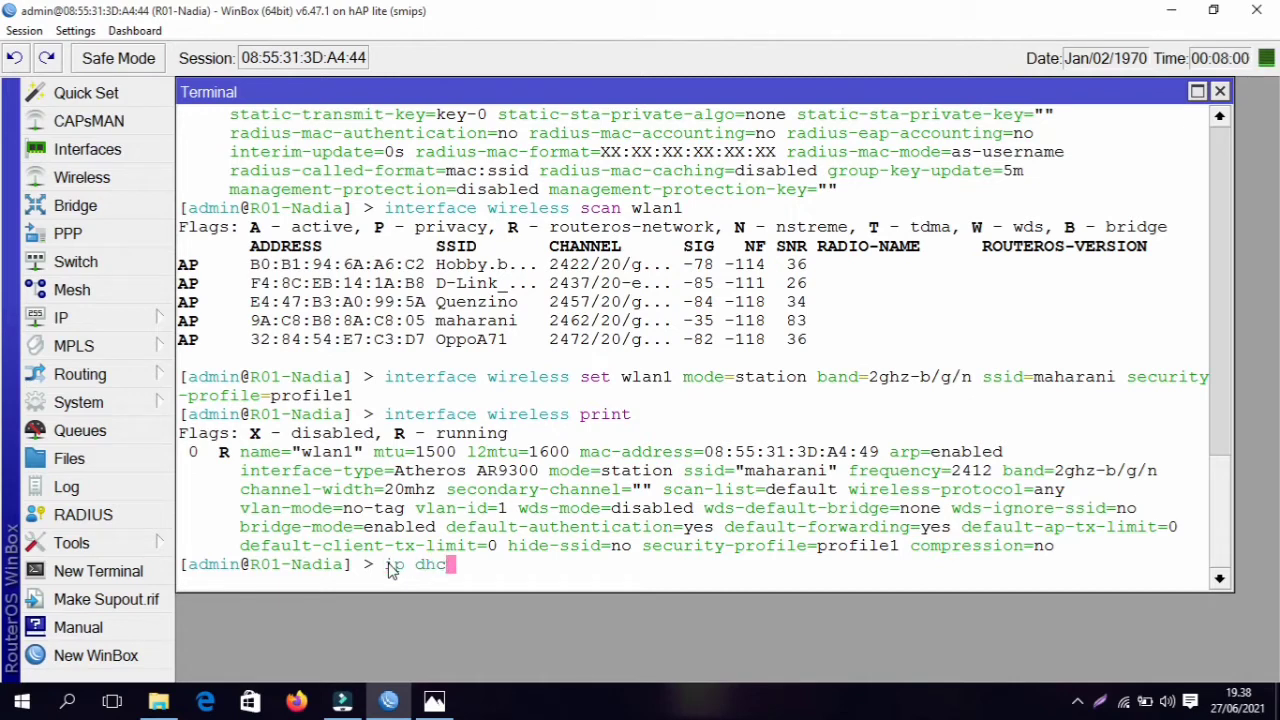
key(Tab)
text(c)
key(Tab)
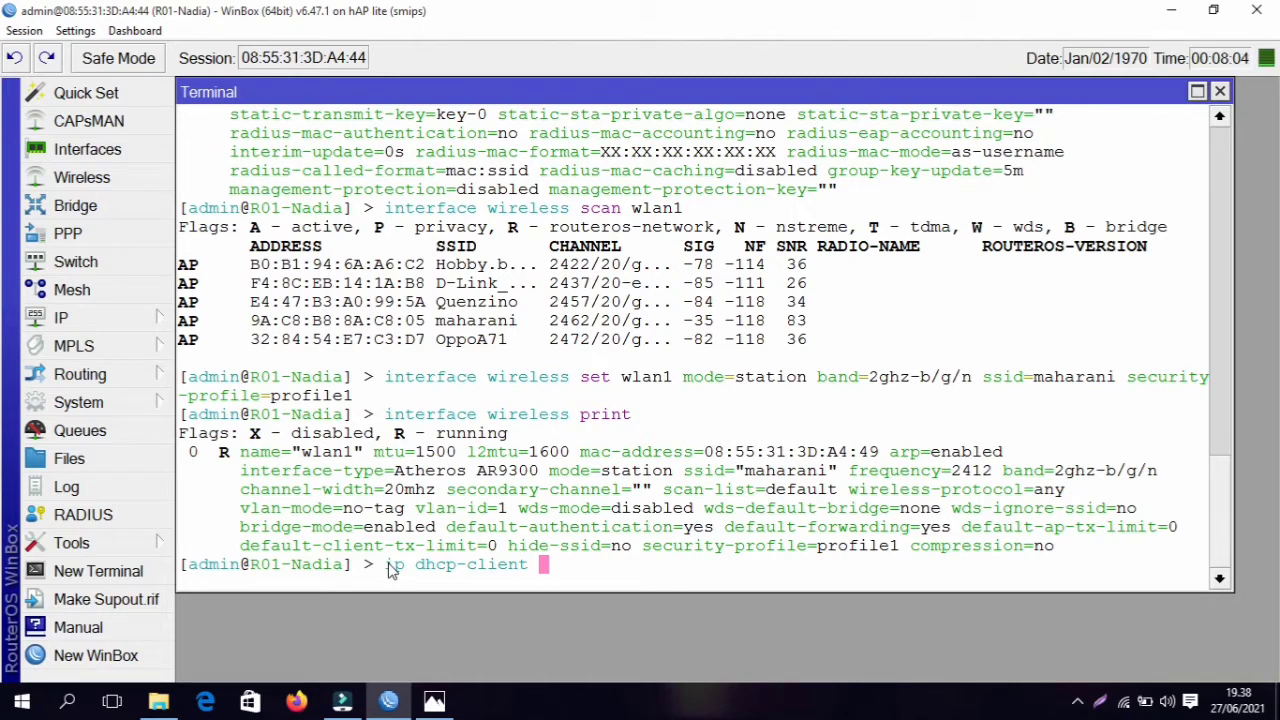
text(add in)
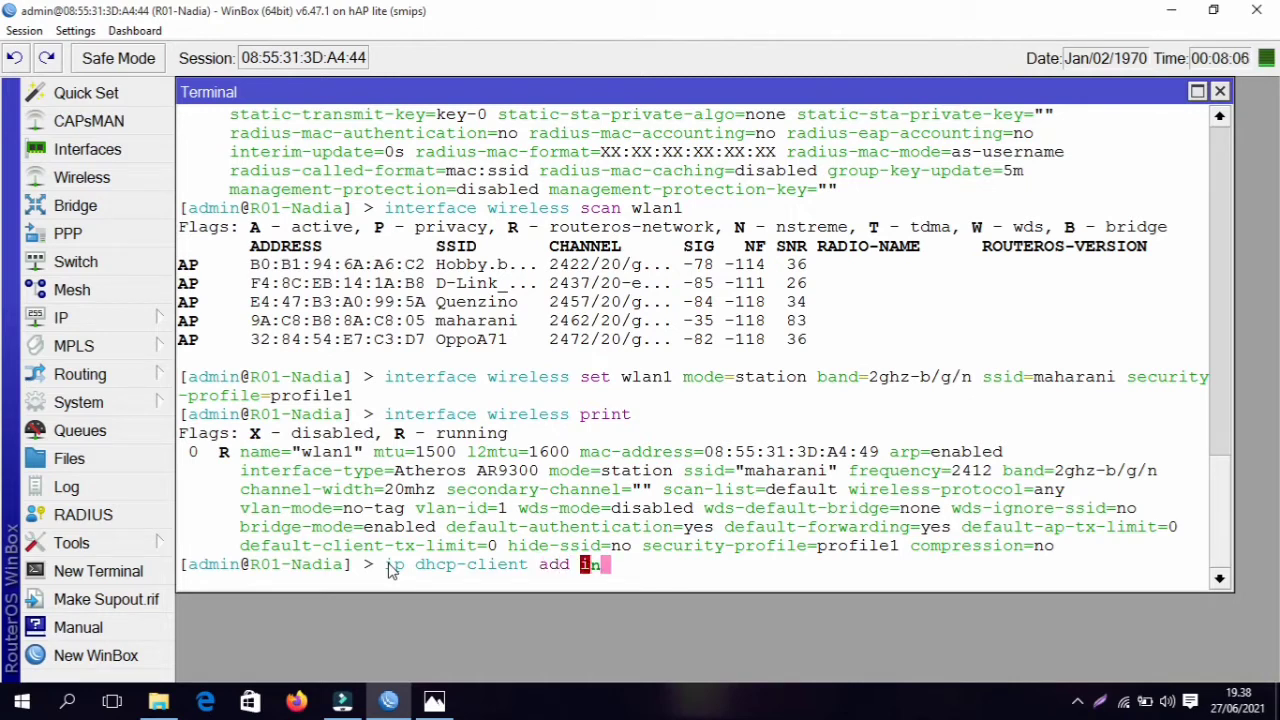
key(Tab)
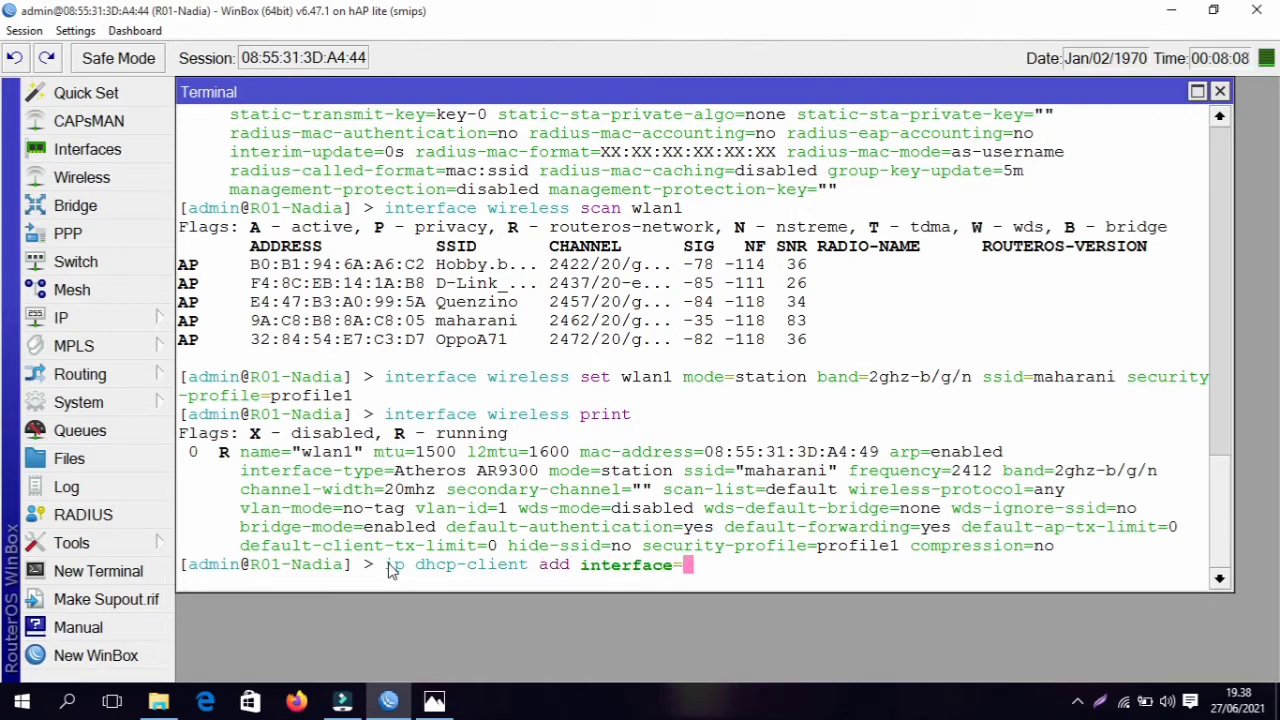
text(wlan1 )
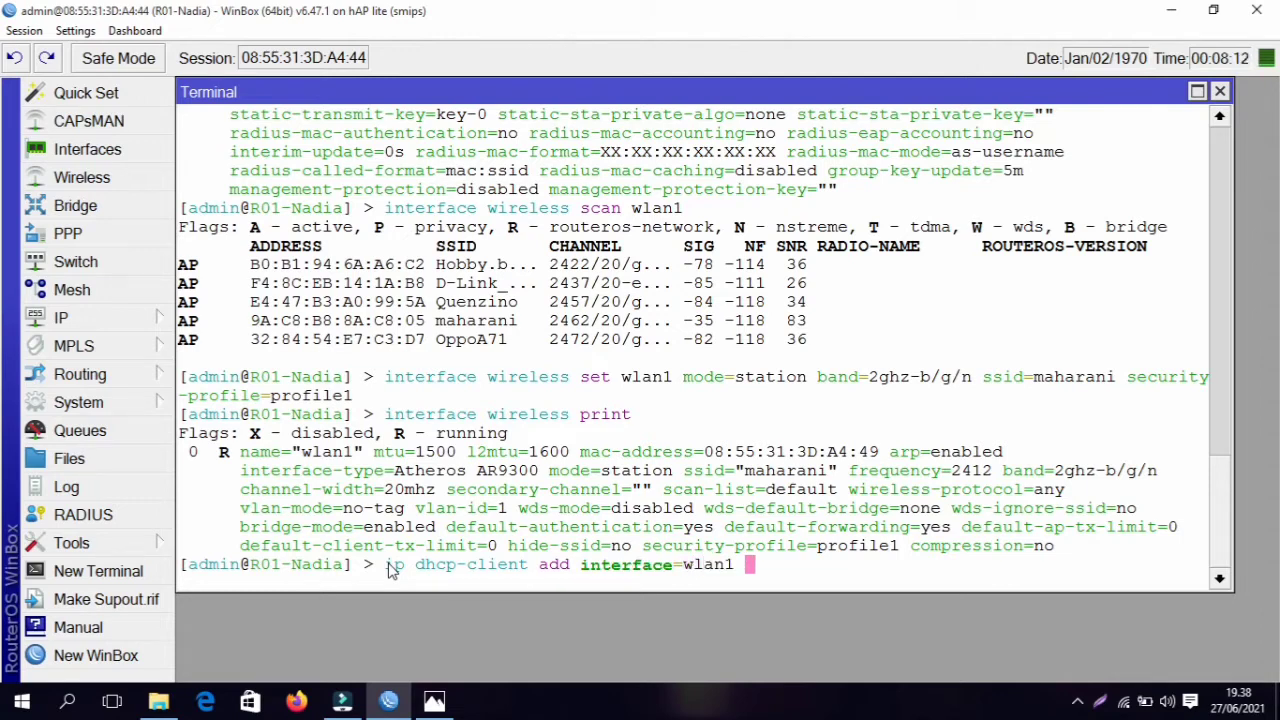
text(di)
key(Tab)
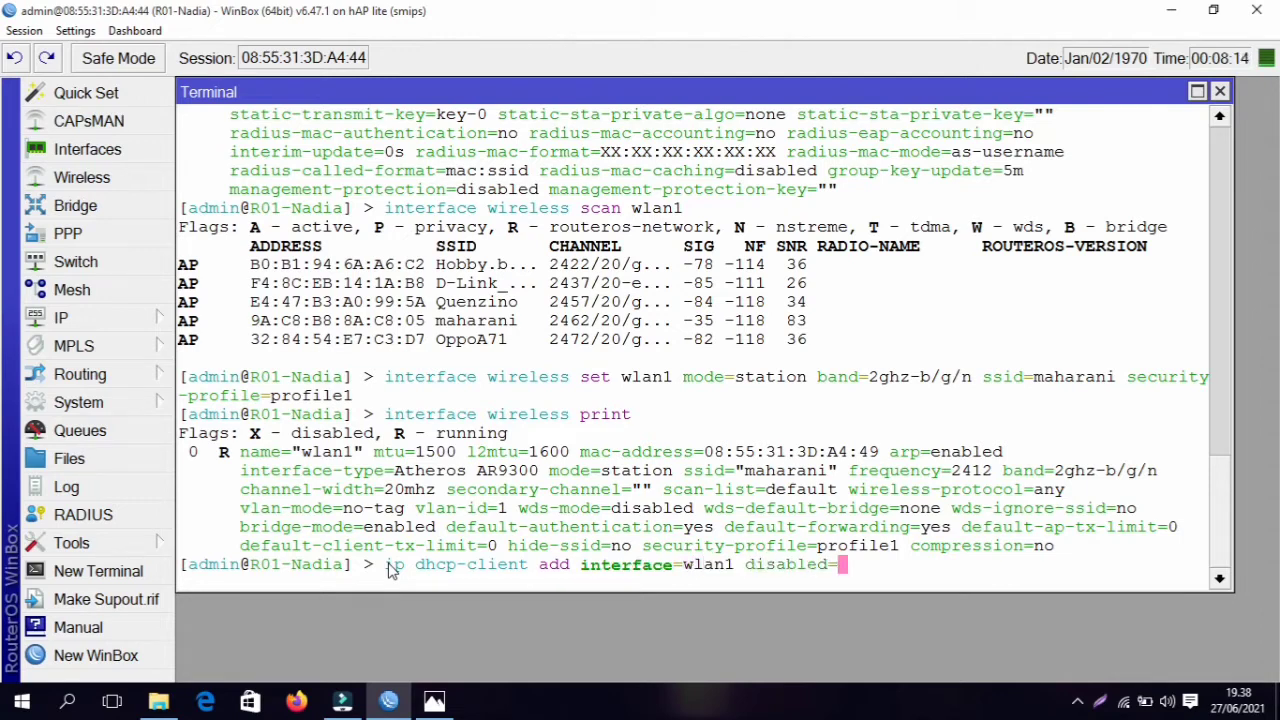
text(no)
key(Return)
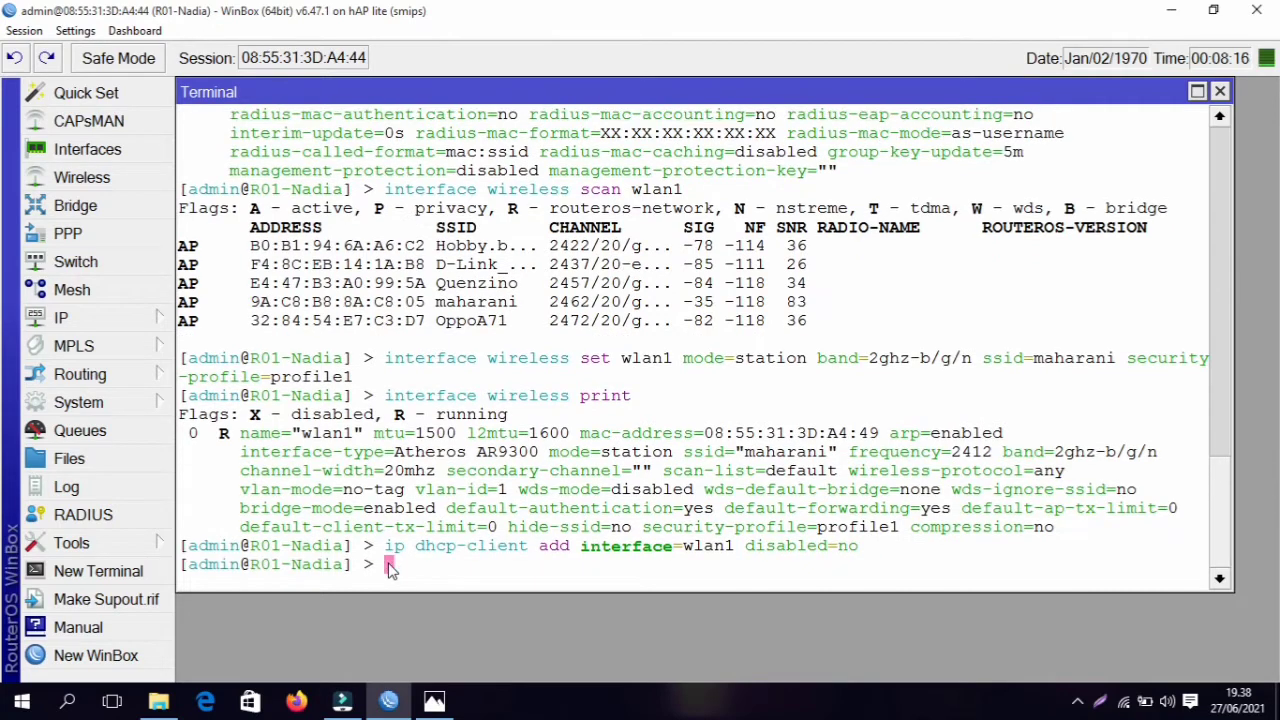
Print the DHCP clients to confirm wlan1 is bound to 192.168.43.156/24.
text(ip dh)
key(Tab)
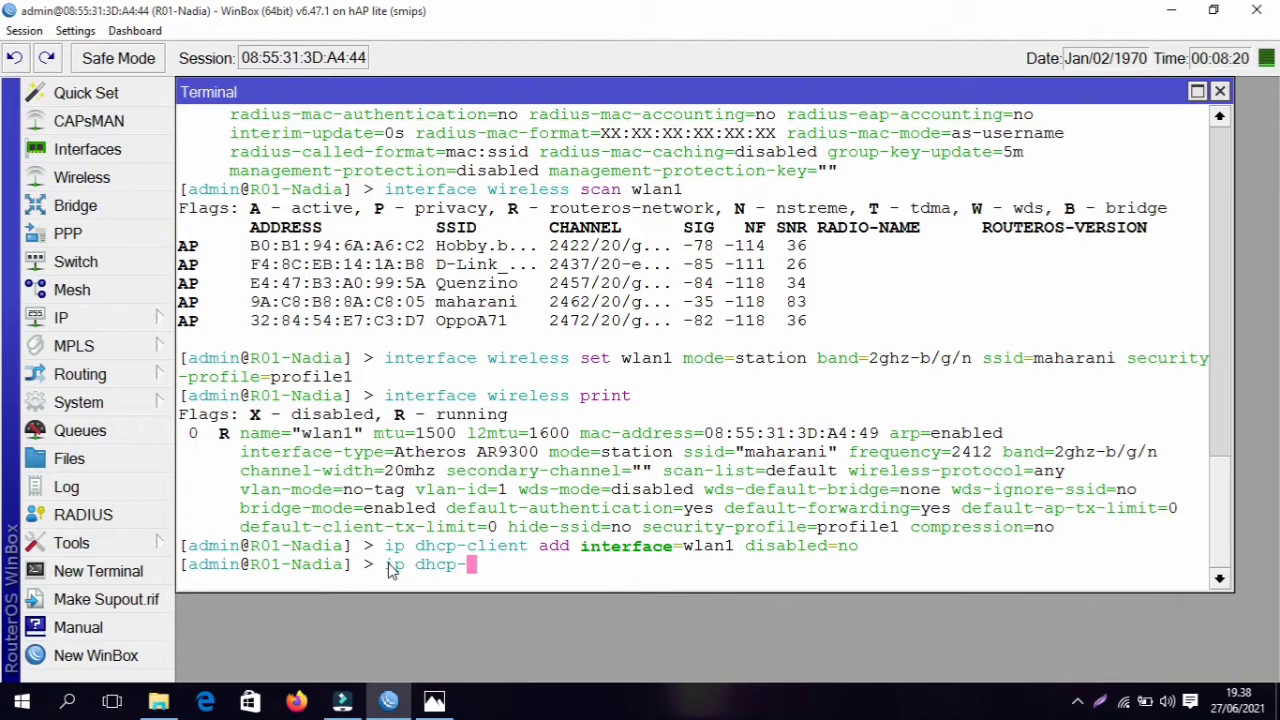
text(cl)
key(Tab)
text(print)
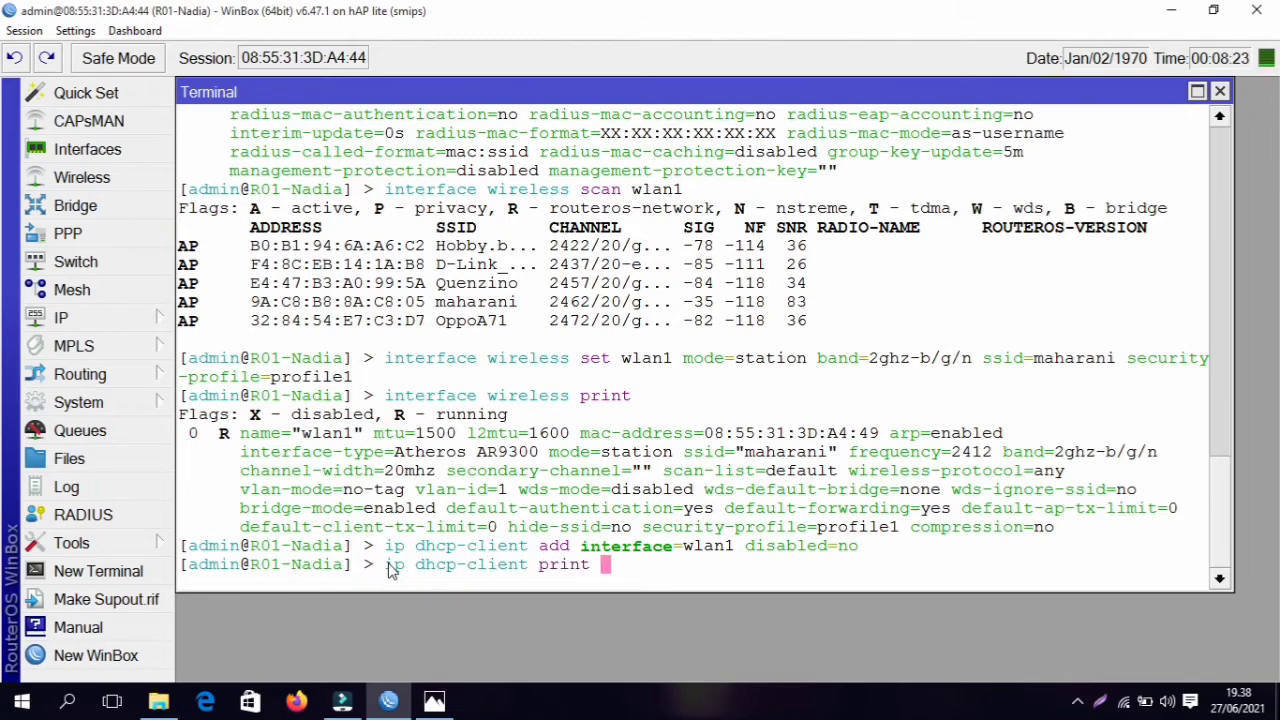
key(Return)
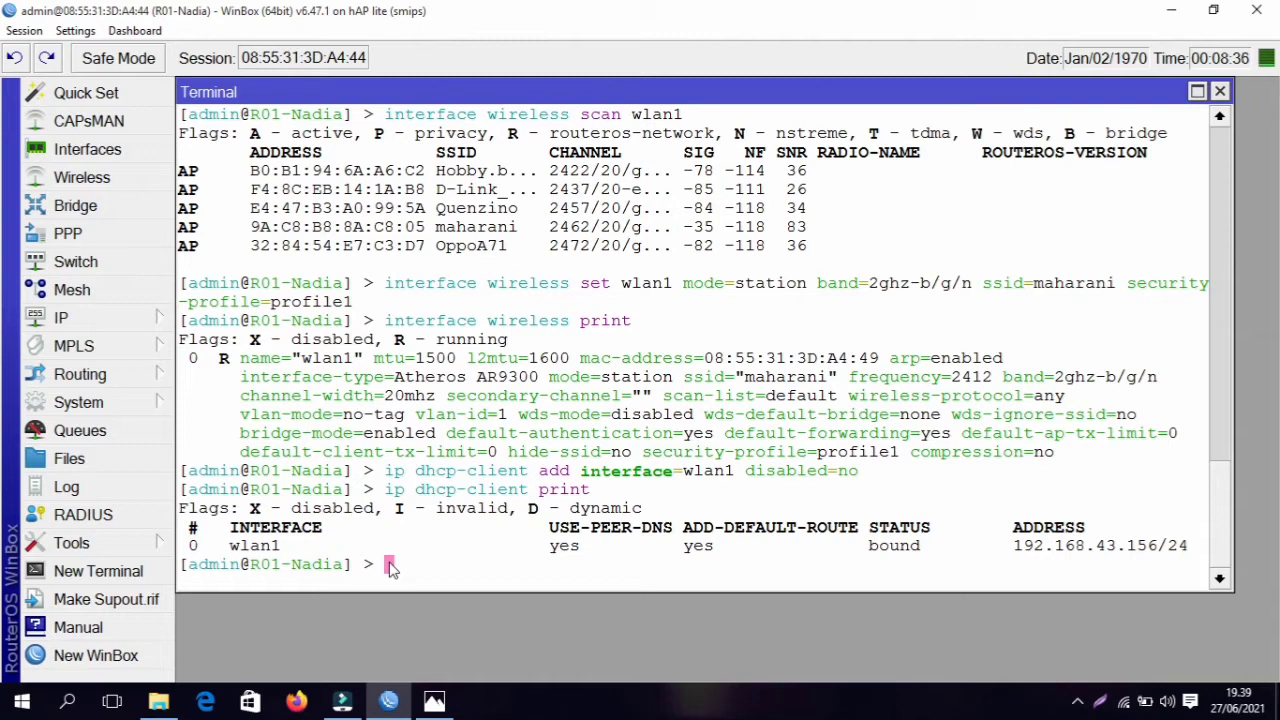
Ping google.com from the router and stop after four replies with Ctrl+C.
text(ping goog)
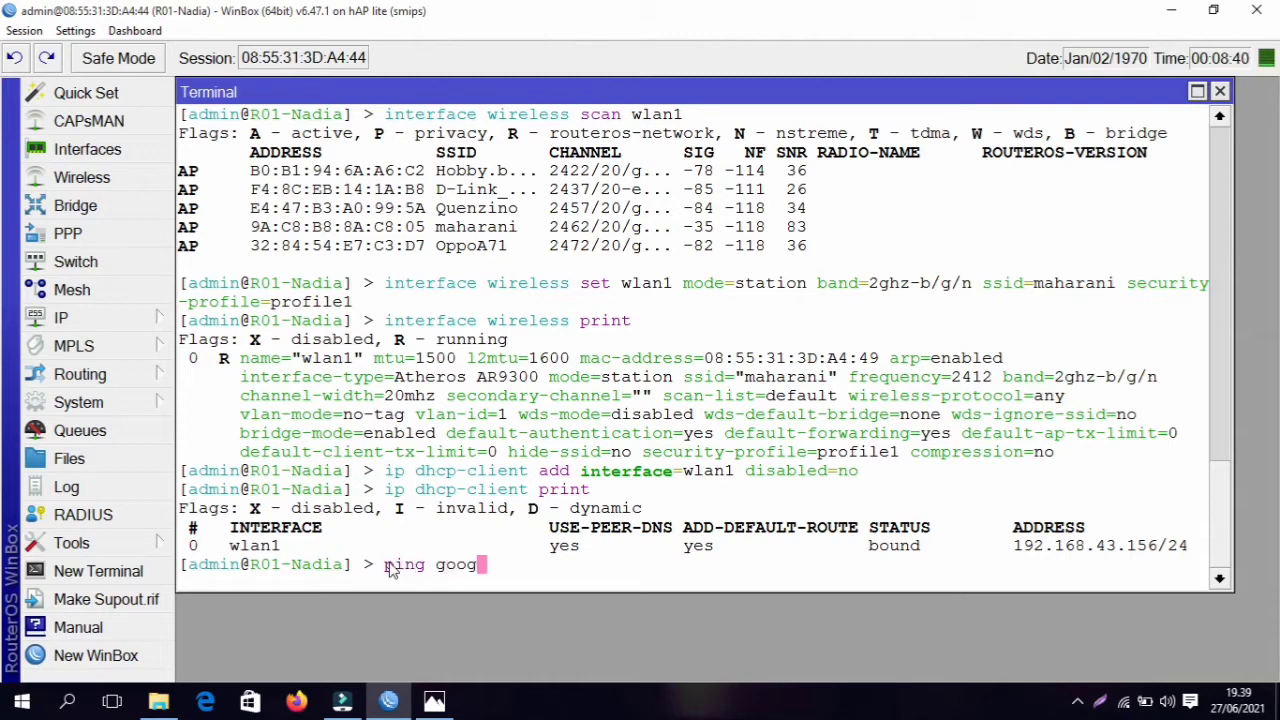
text(le.com)
key(Return)
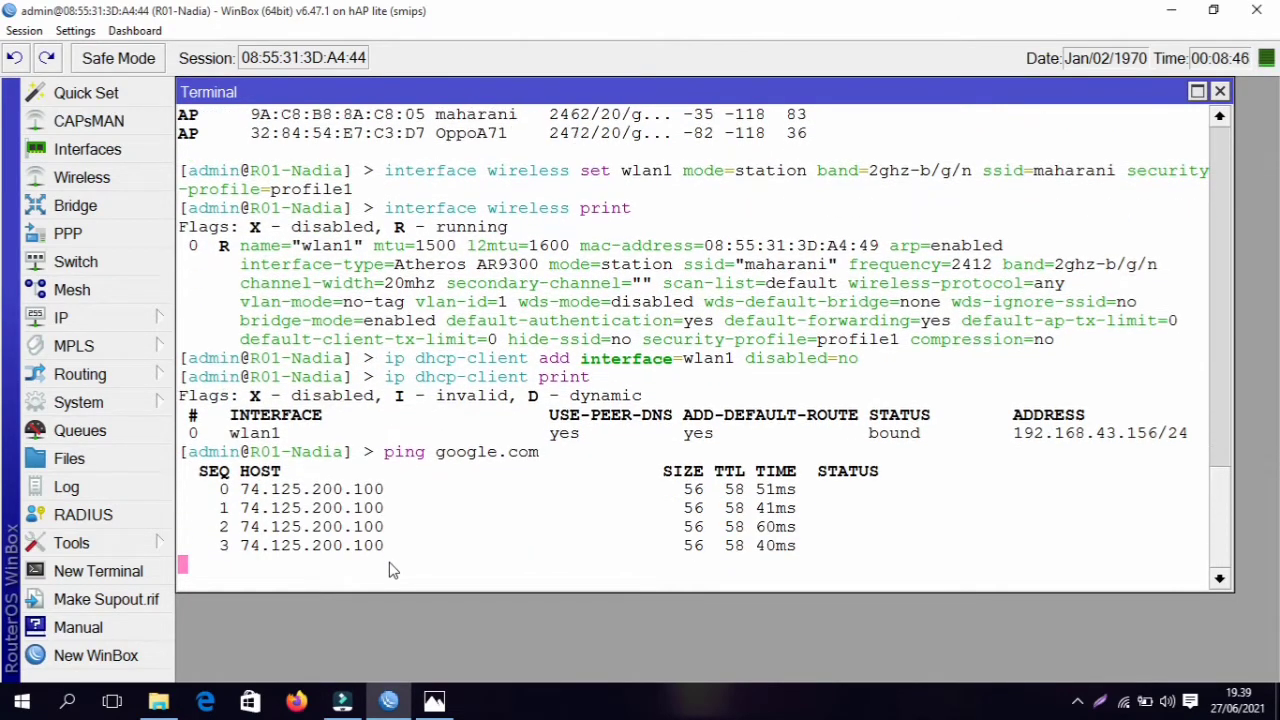
key(ctrl+c)
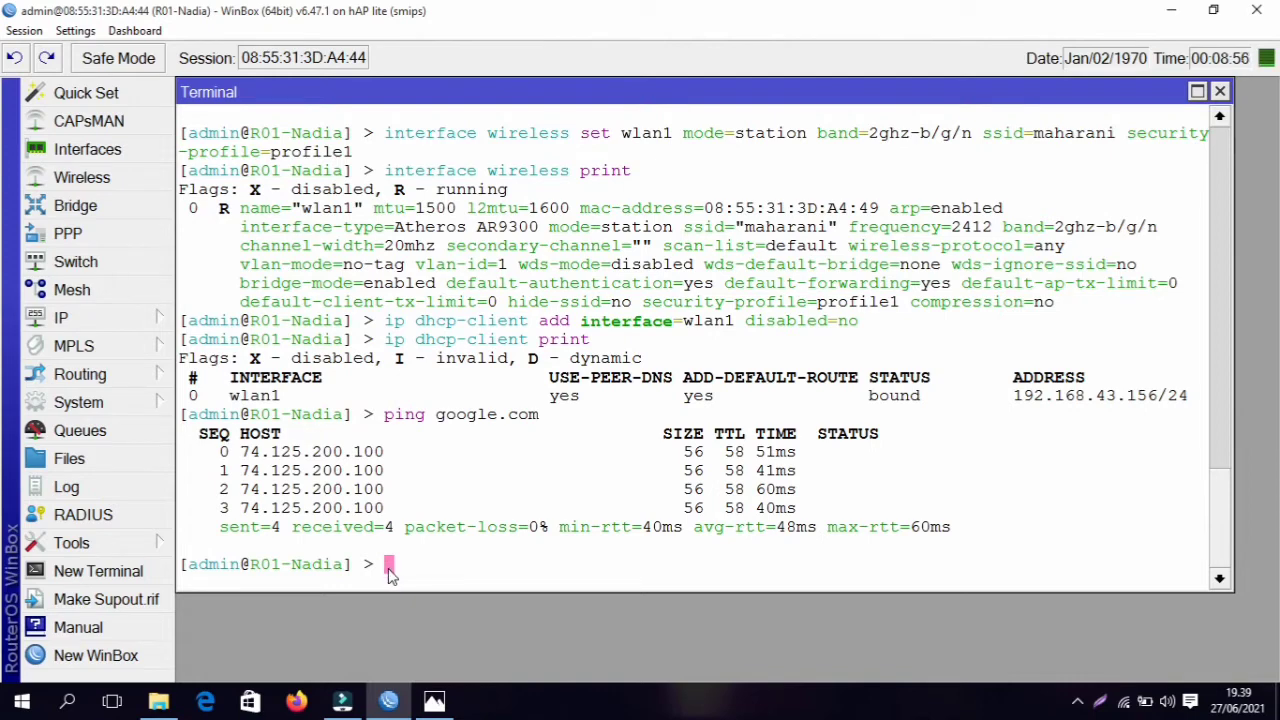
Add static address 24.24.24.1/24 to the ether1 interface.
text(ip address add add)
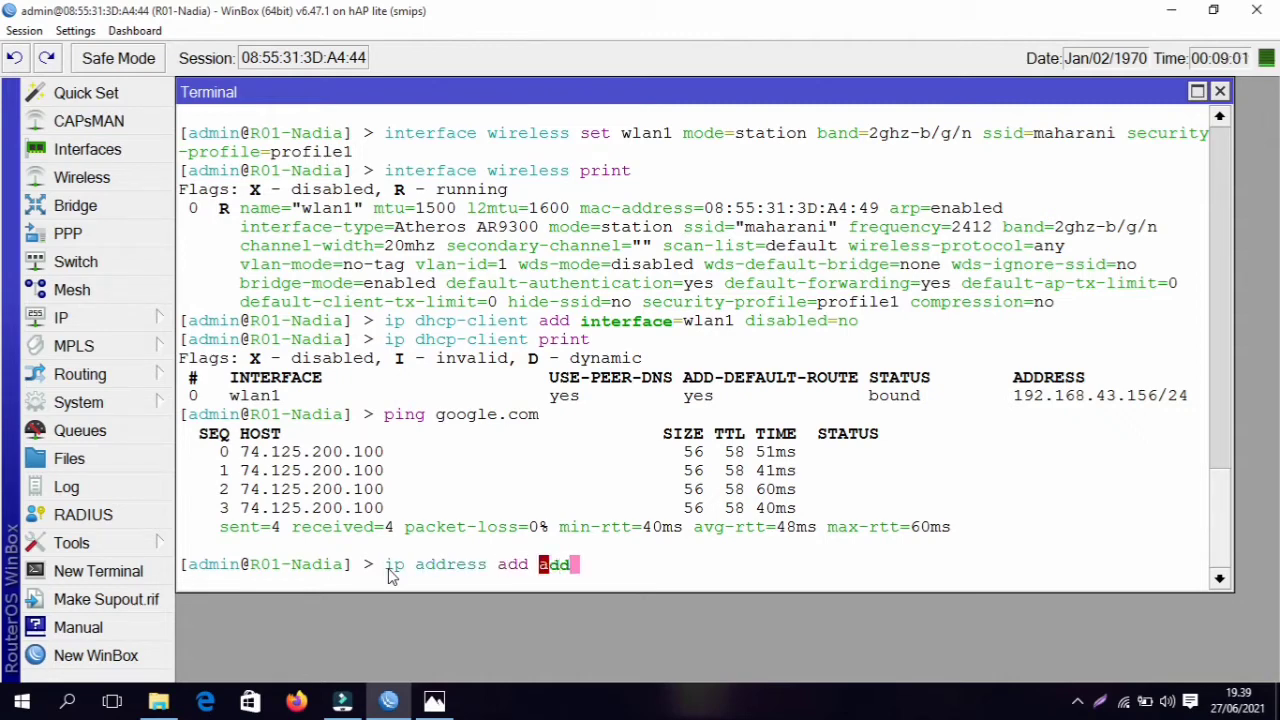
key(Tab)
text(24)
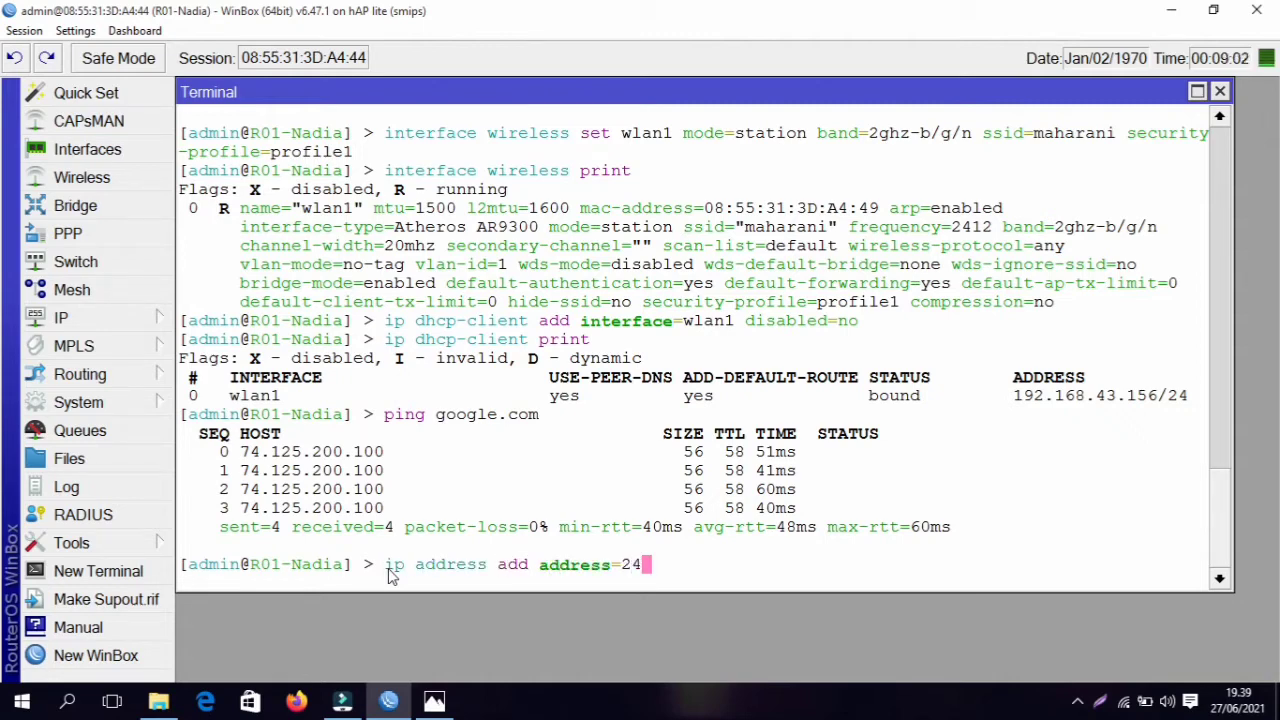
text(.24.24.1/24 )
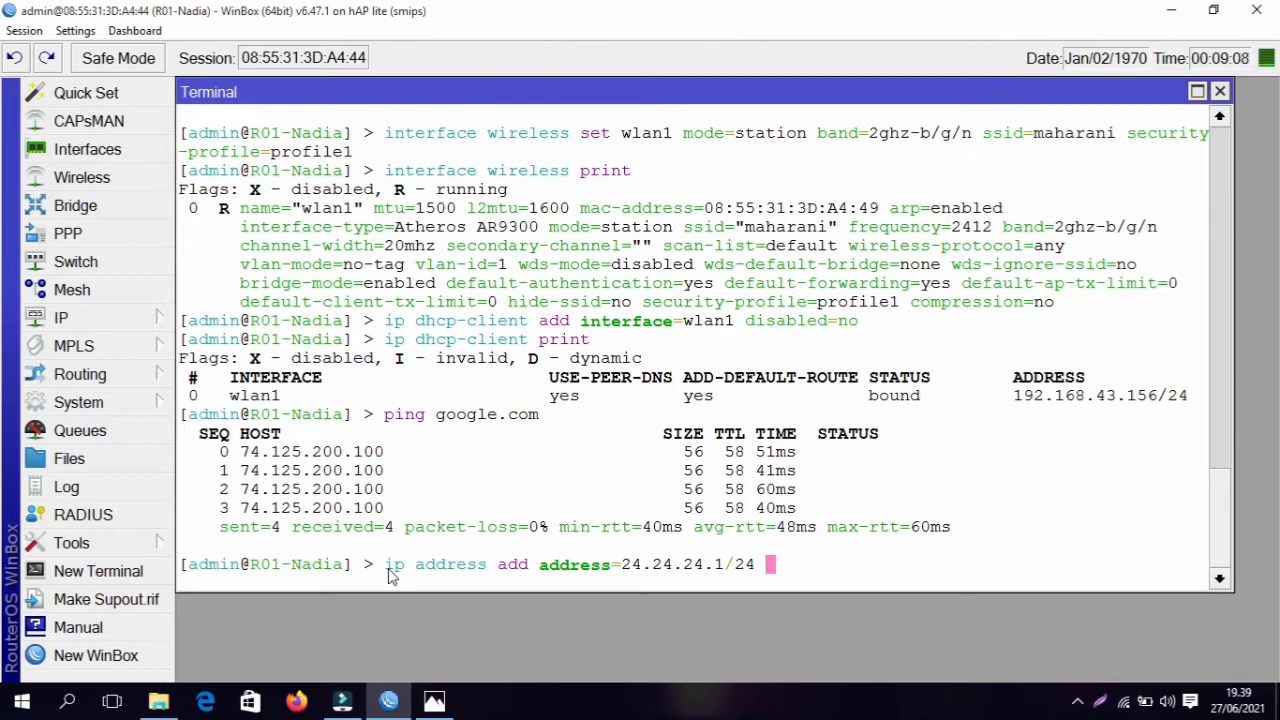
text(int)
key(Tab)
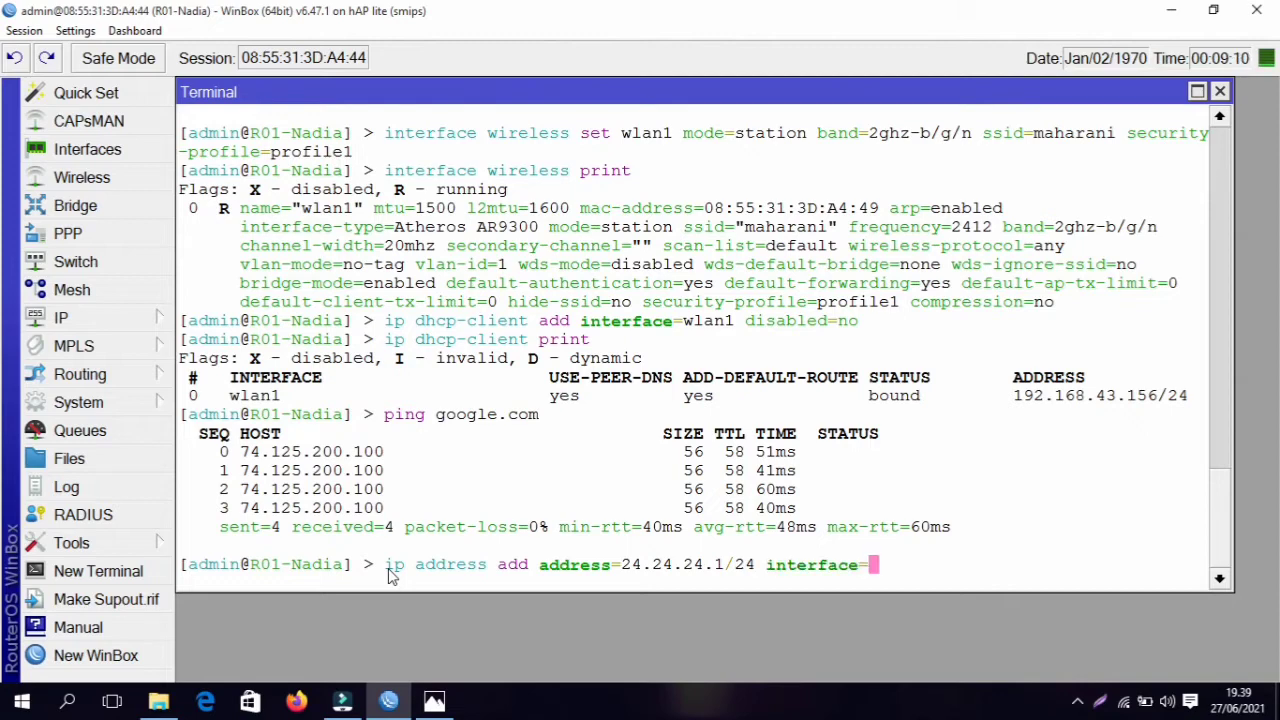
text(ether1)
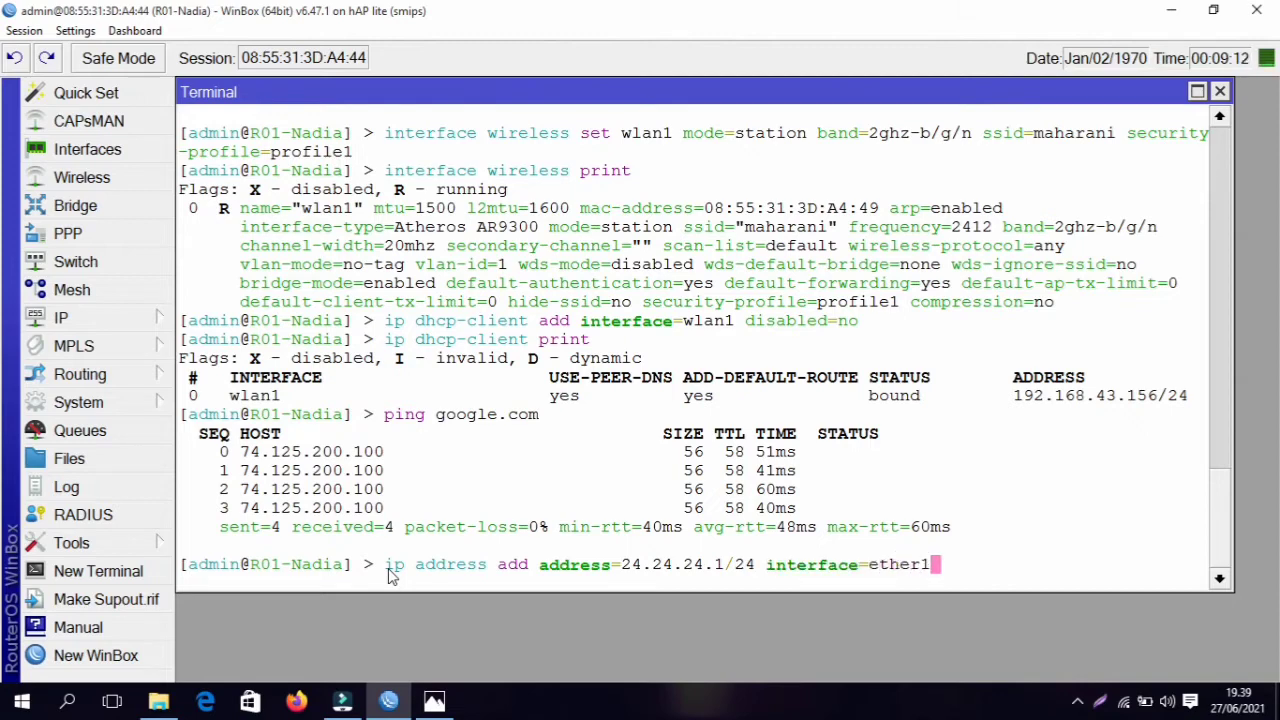
key(Return)
Print the IP address list to verify ether1 and wlan1 addresses.
text(ip)
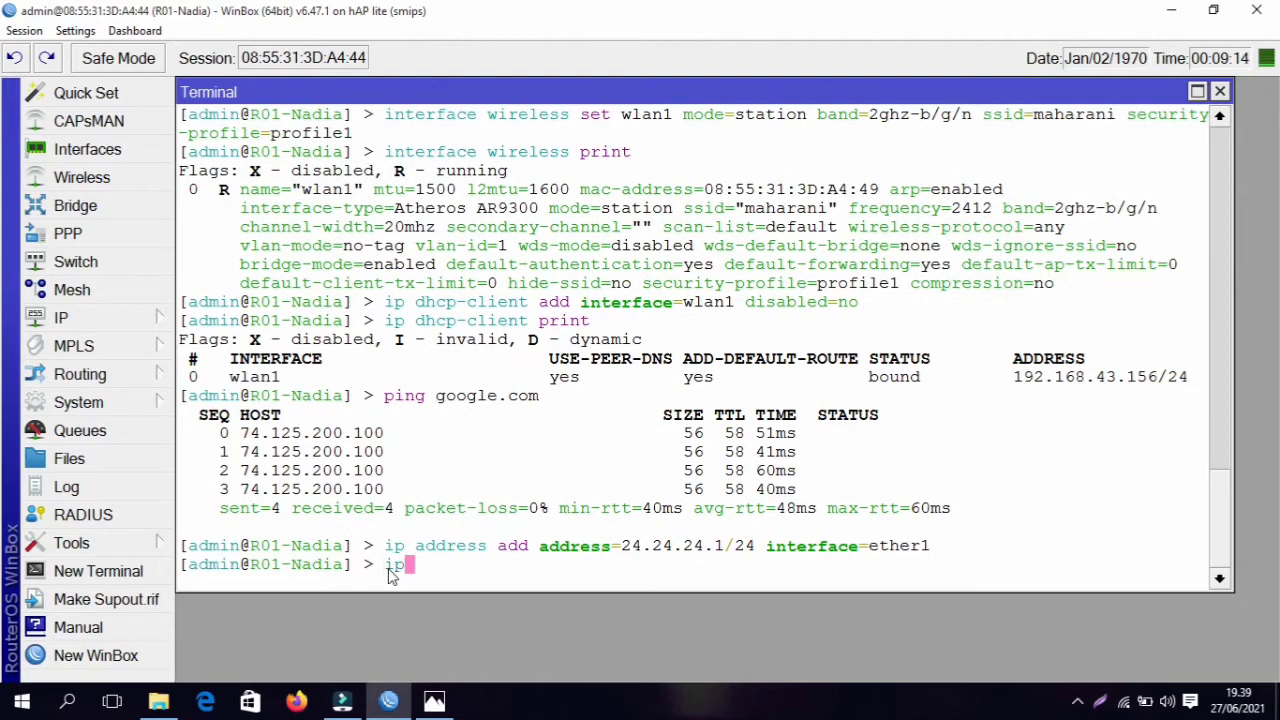
text( address pr)
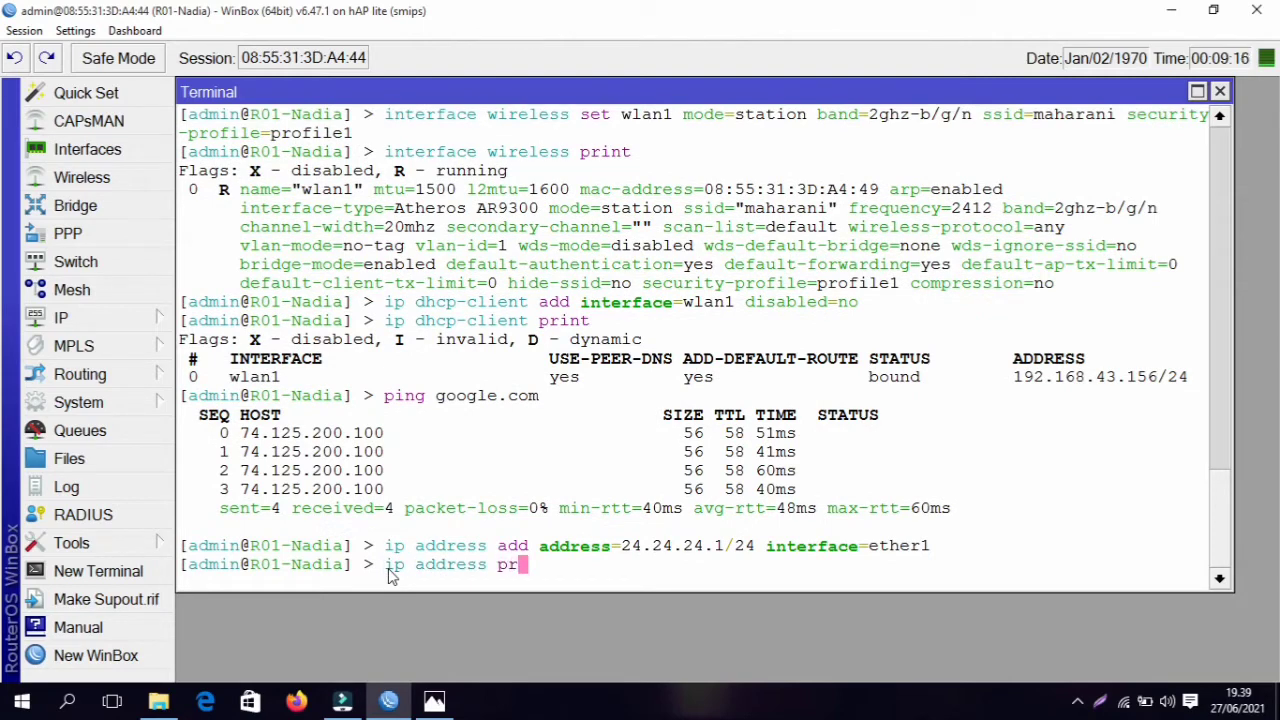
key(Tab)
key(Return)
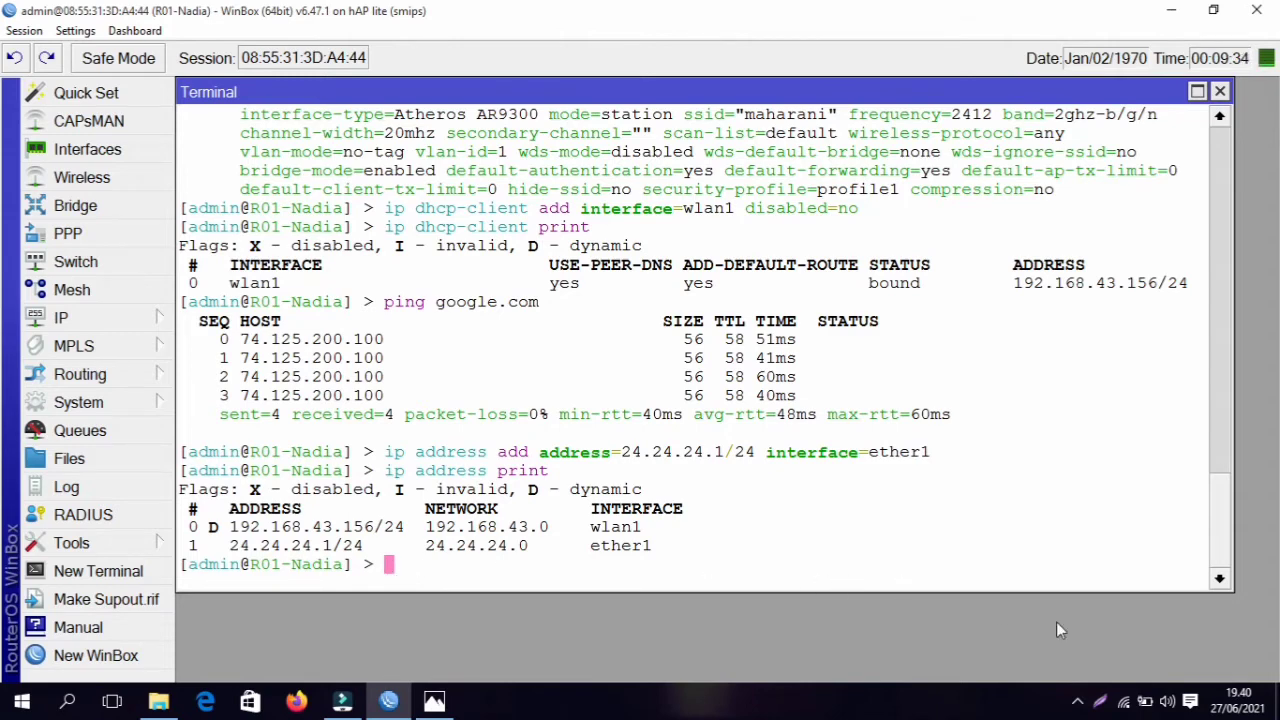
Give the Ethernet adapter static IPv4 24.24.24.25/255.255.255.0, gateway 24.24.24.1, DNS 8.8.8.8.
right_click(1126, 695)
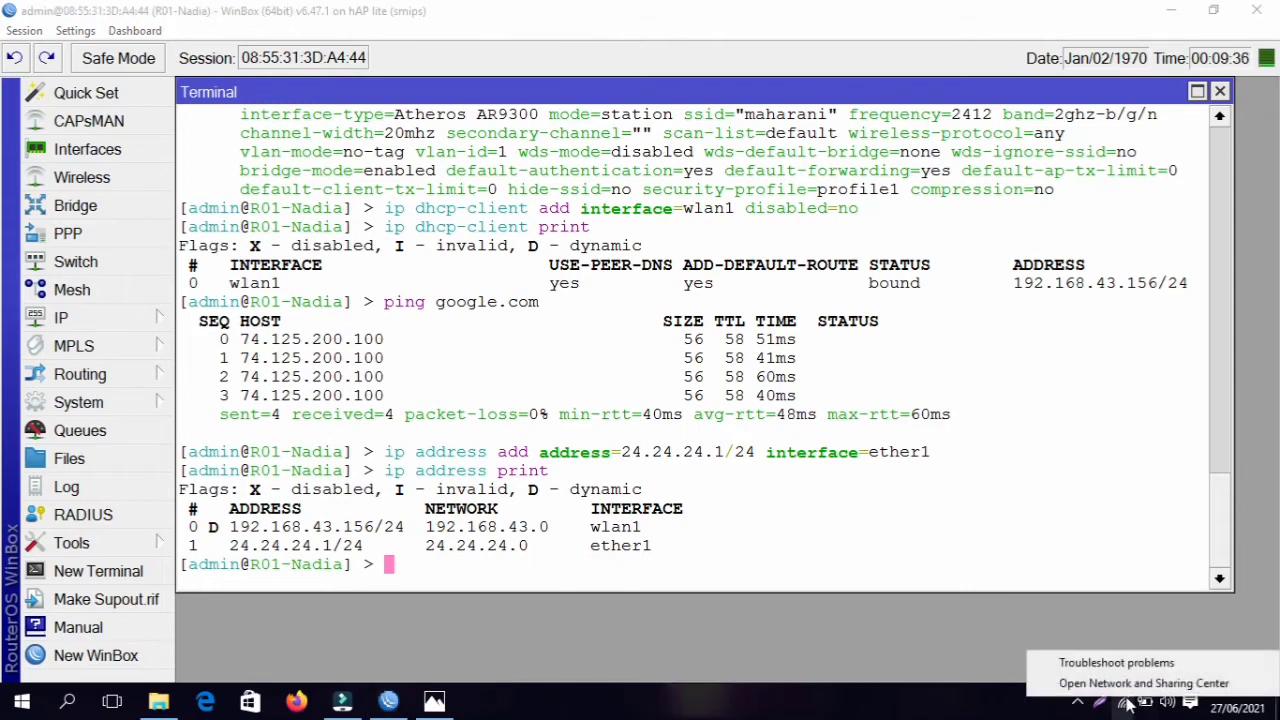
click(1128, 686)
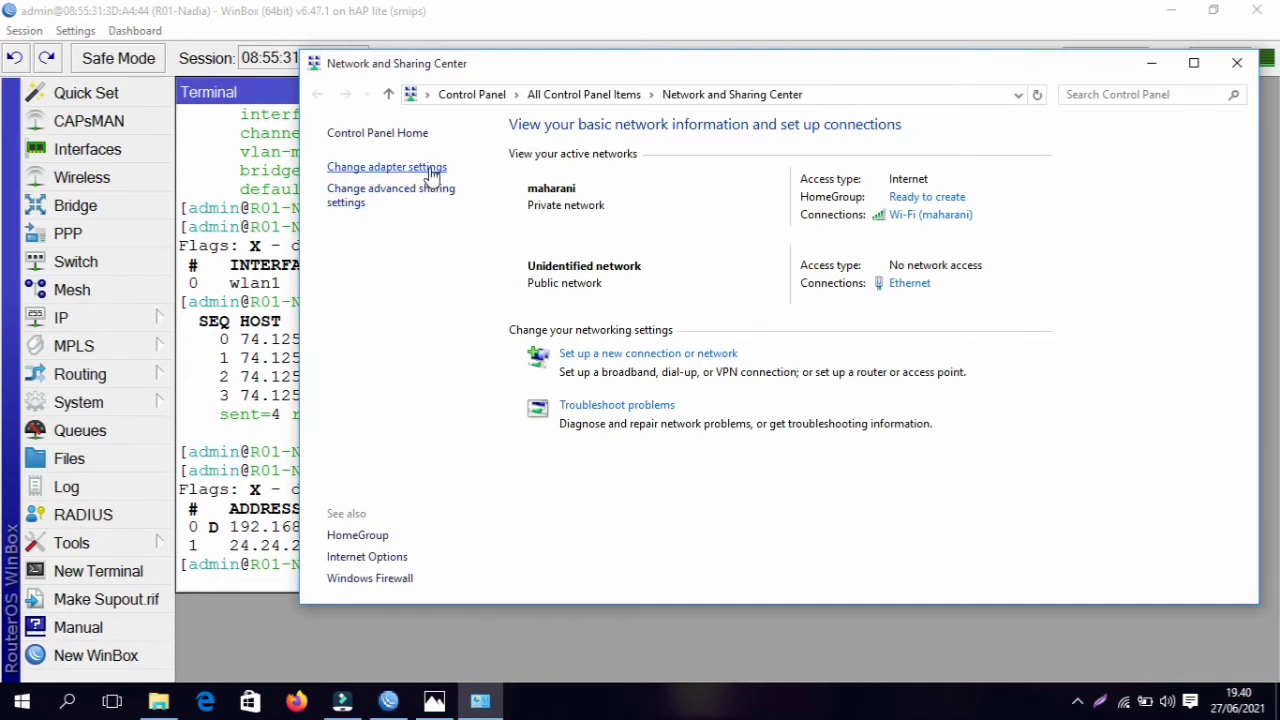
click(430, 168)
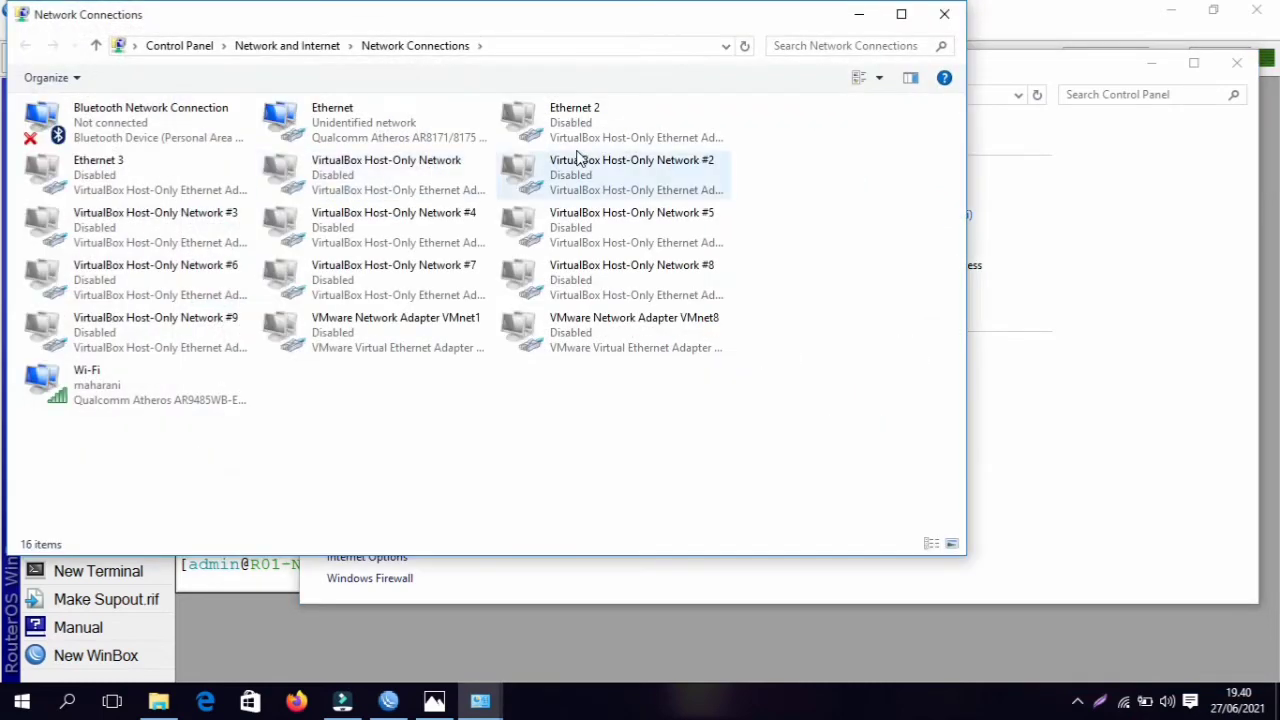
right_click(400, 123)
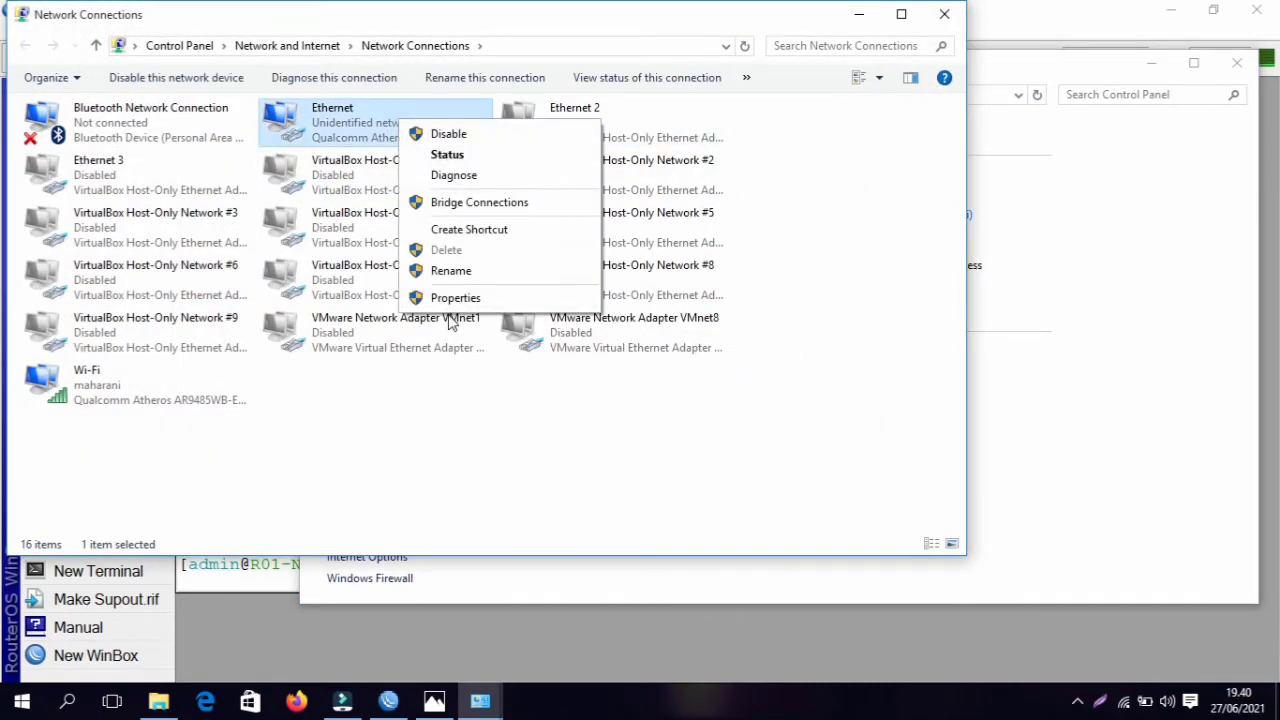
click(452, 298)
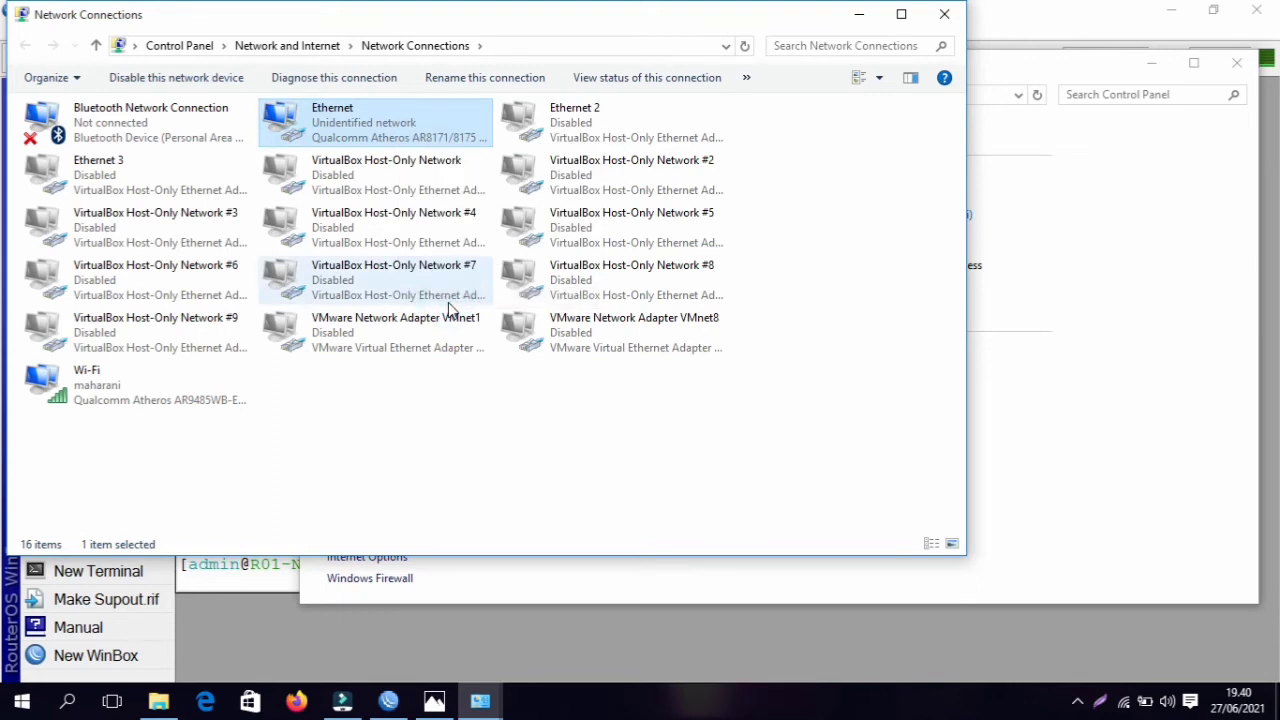
drag(340, 280, 337, 310)
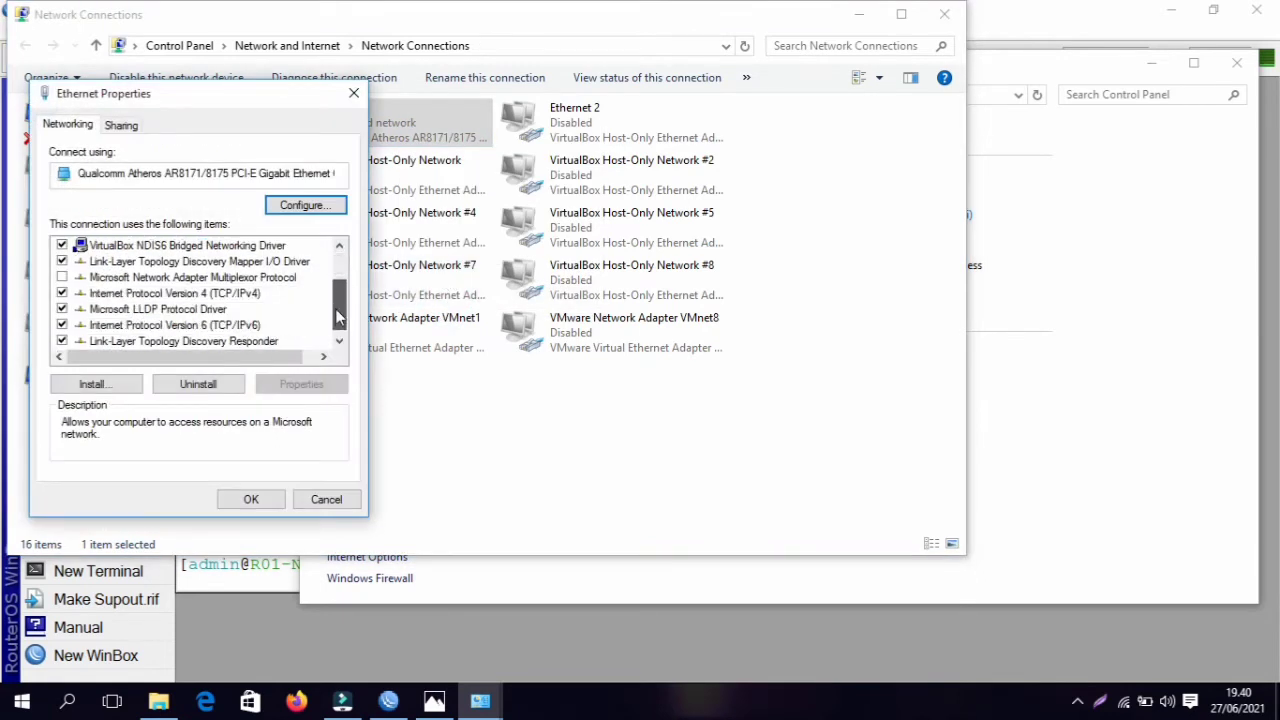
click(255, 293)
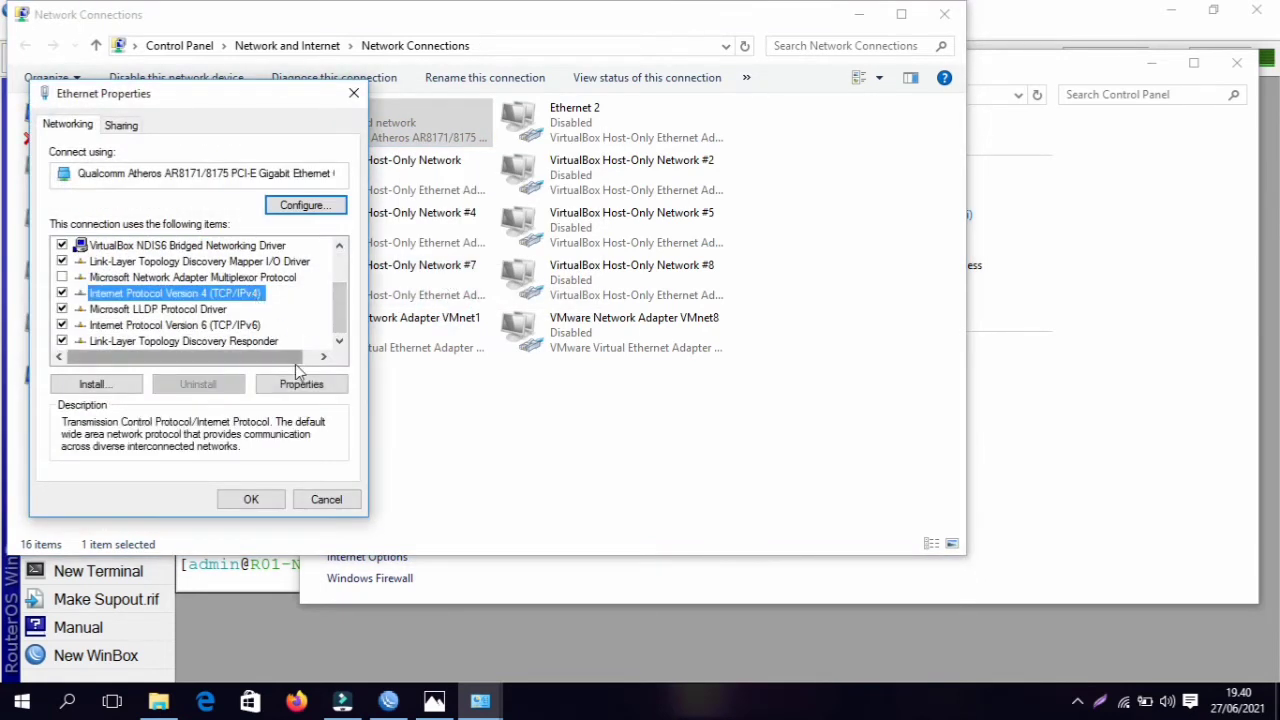
click(301, 384)
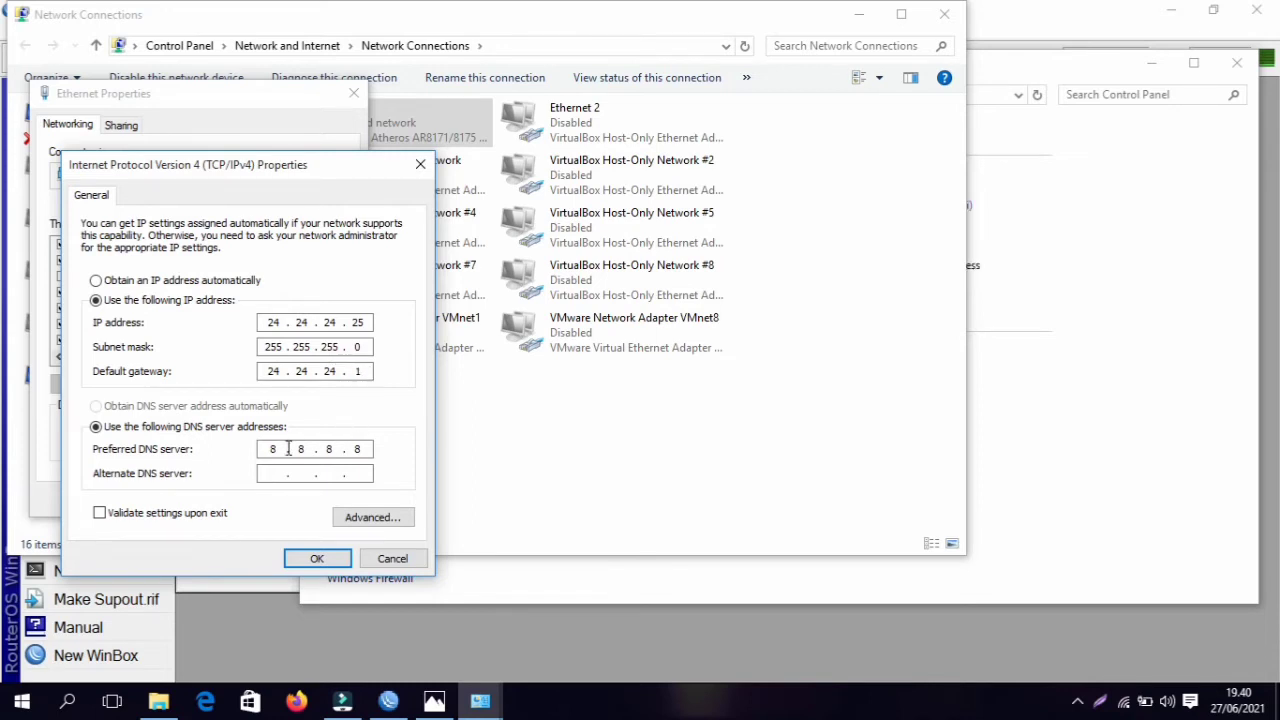
click(327, 557)
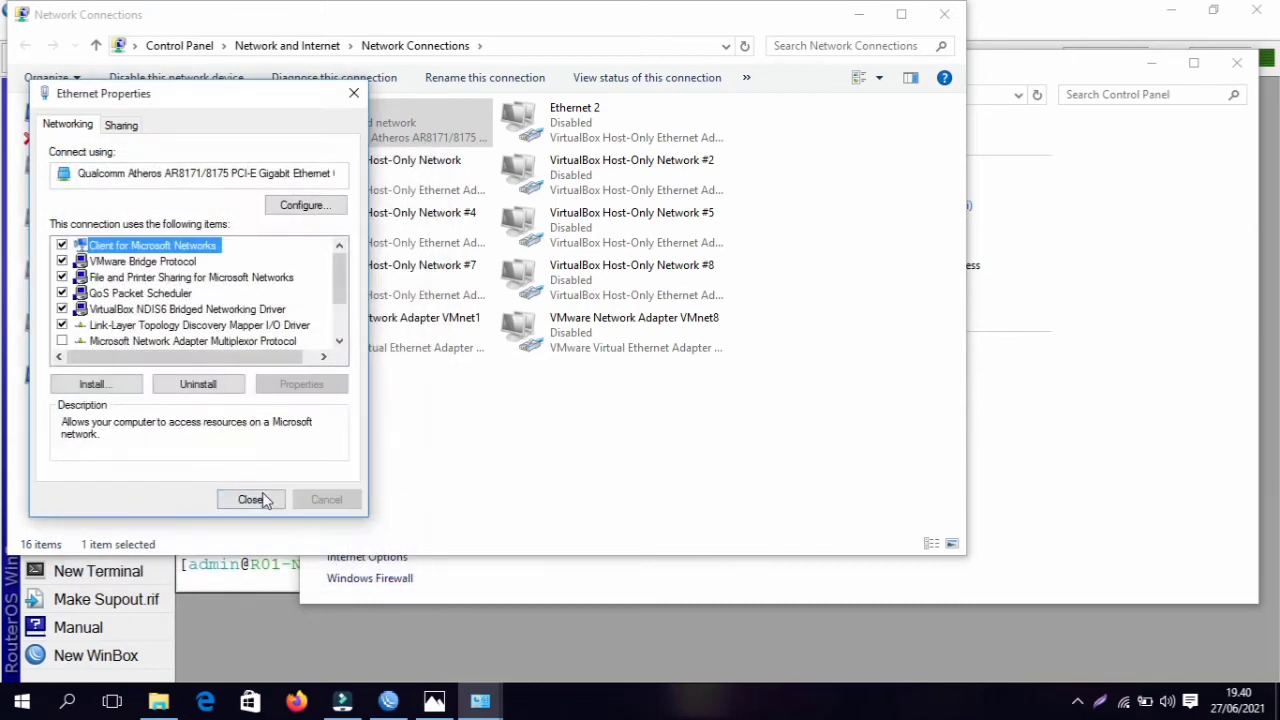
click(250, 499)
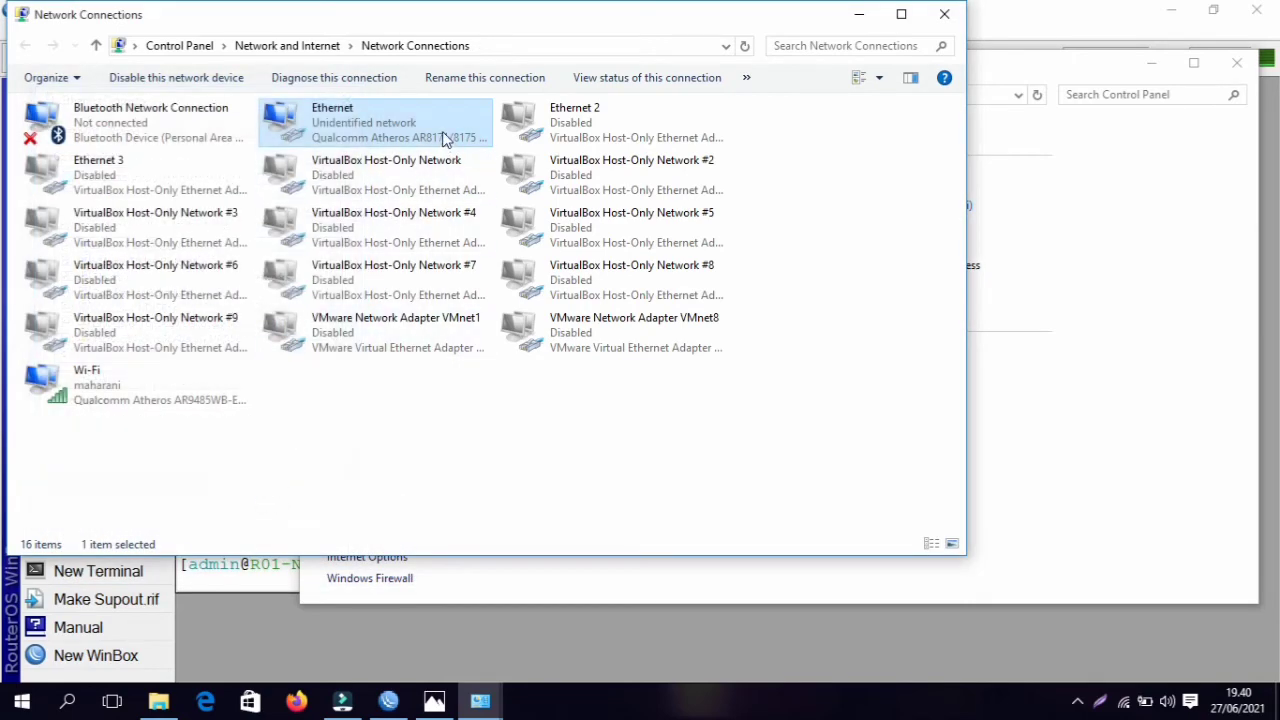
Check the Ethernet connection's address details, then minimize Network Connections and Network and Sharing Center.
right_click(443, 134)
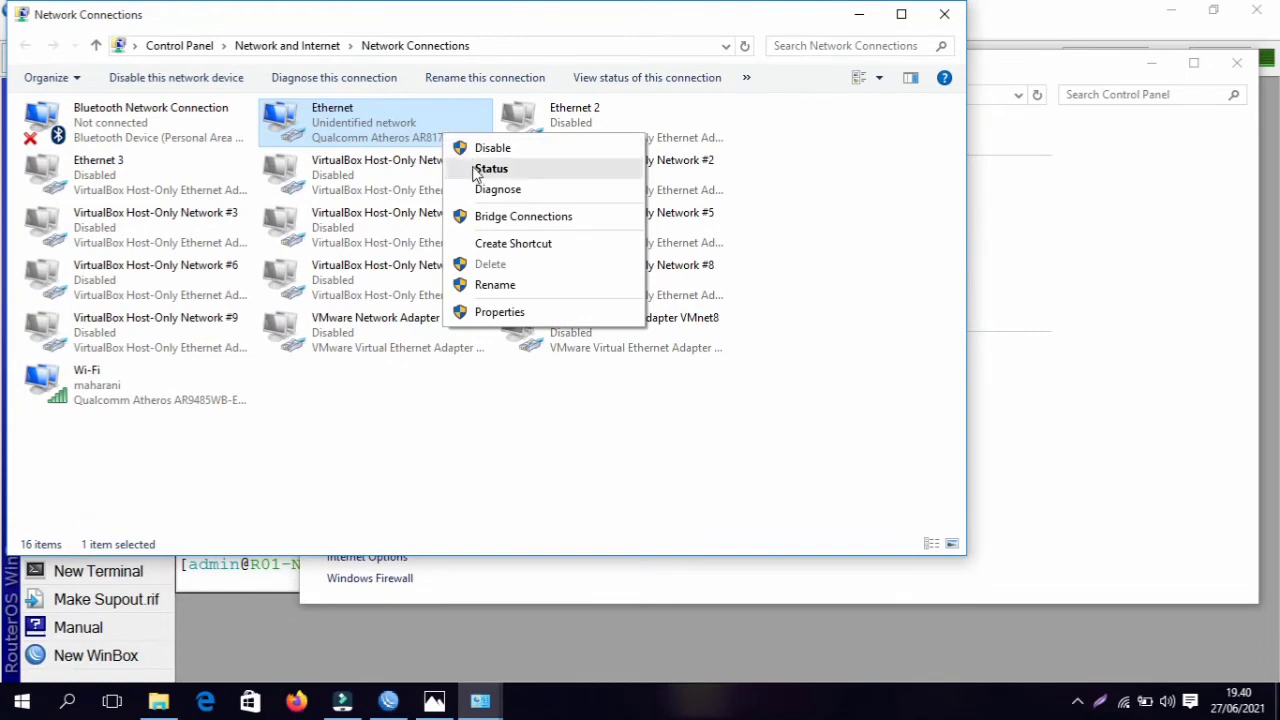
click(476, 168)
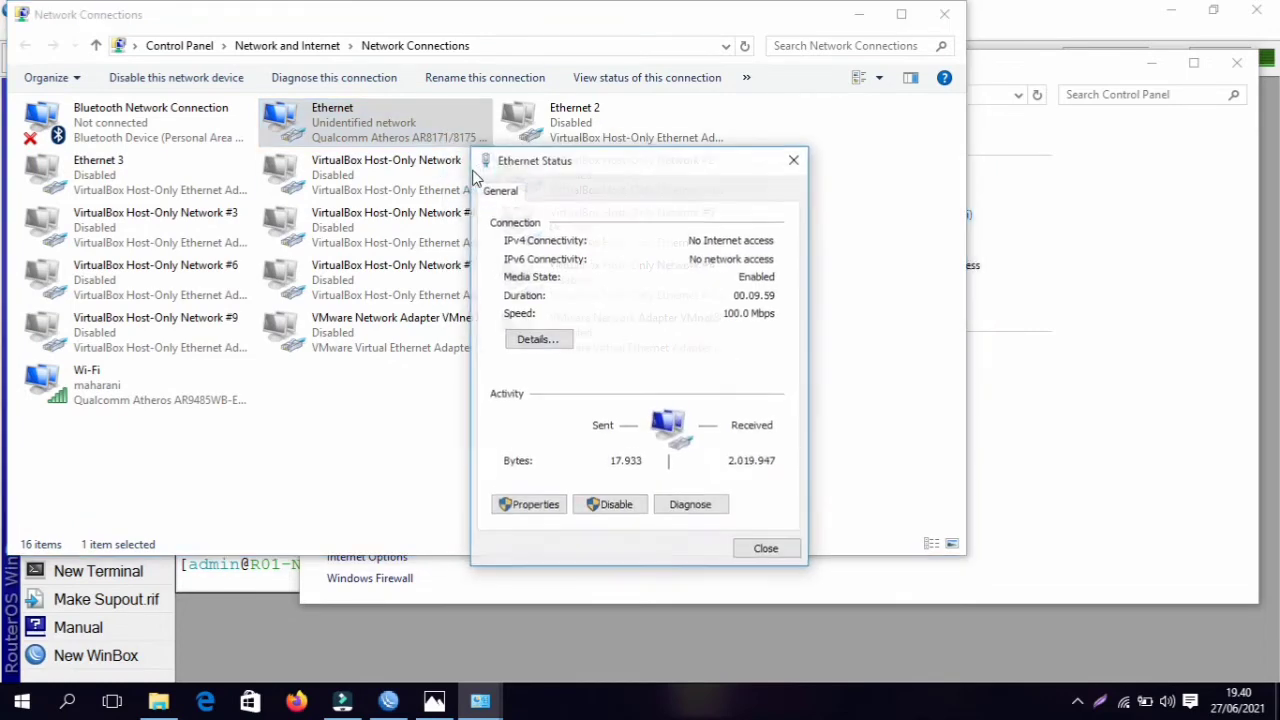
click(519, 342)
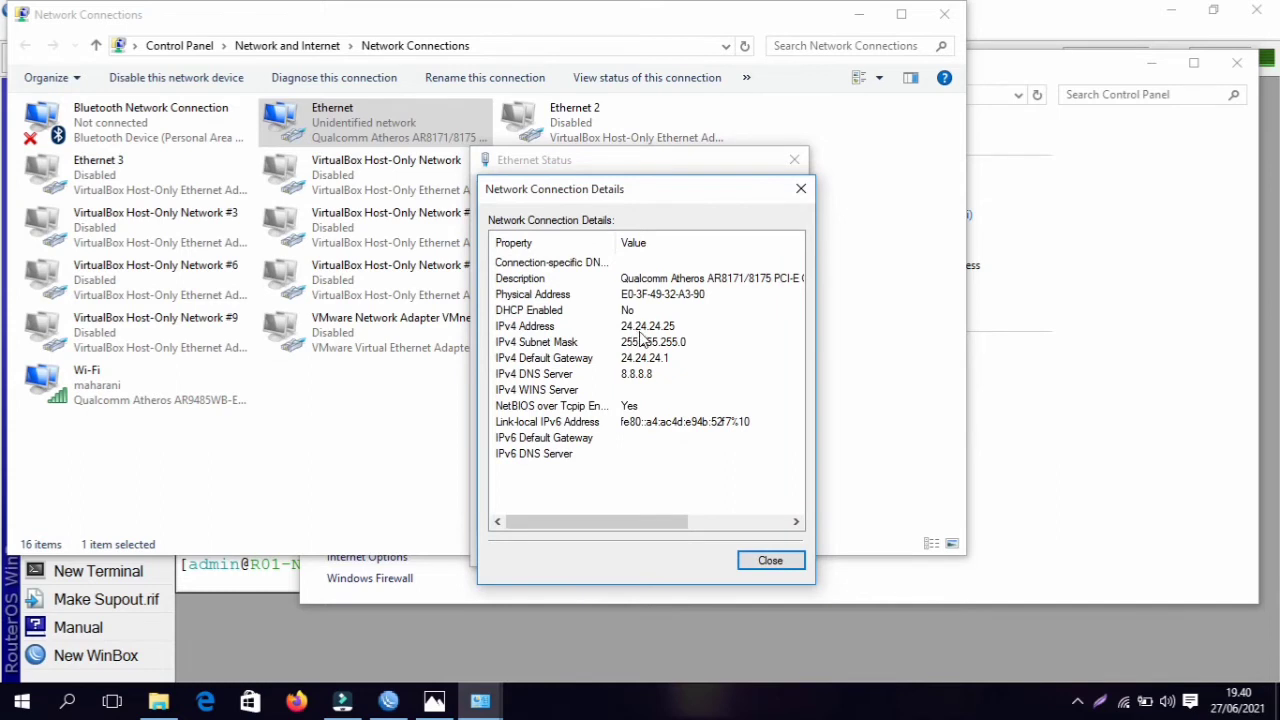
click(767, 560)
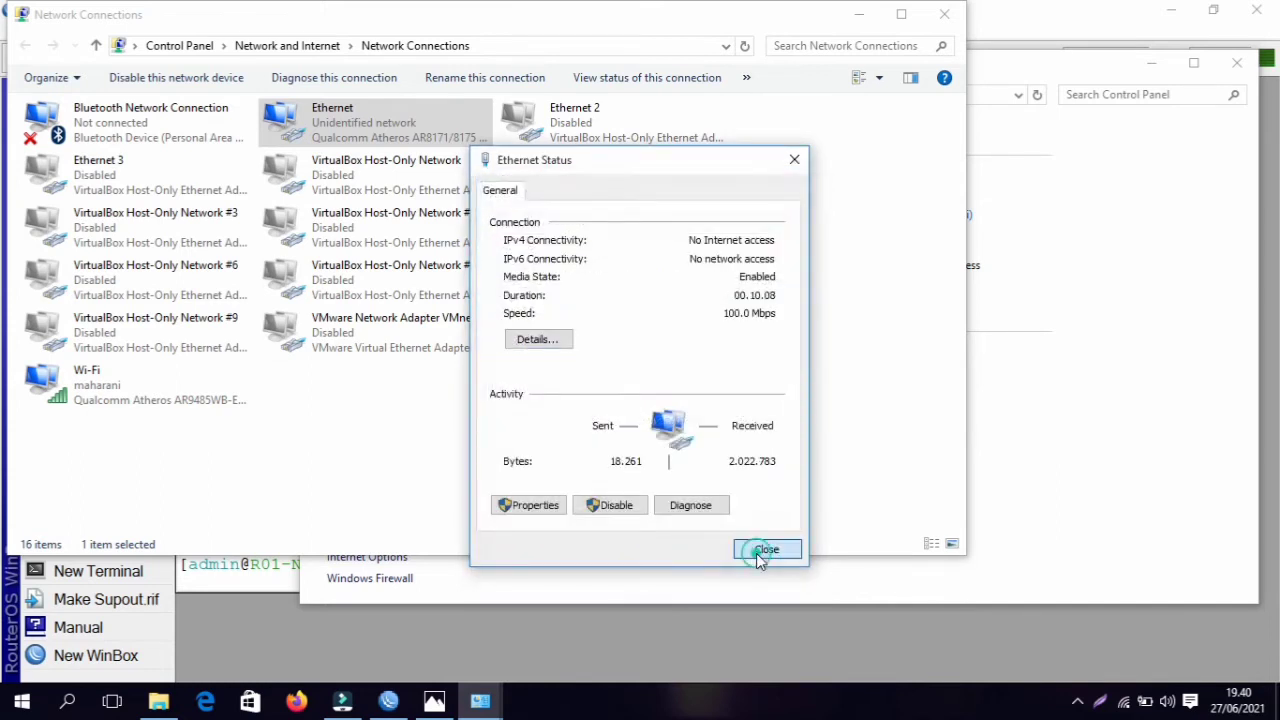
click(762, 555)
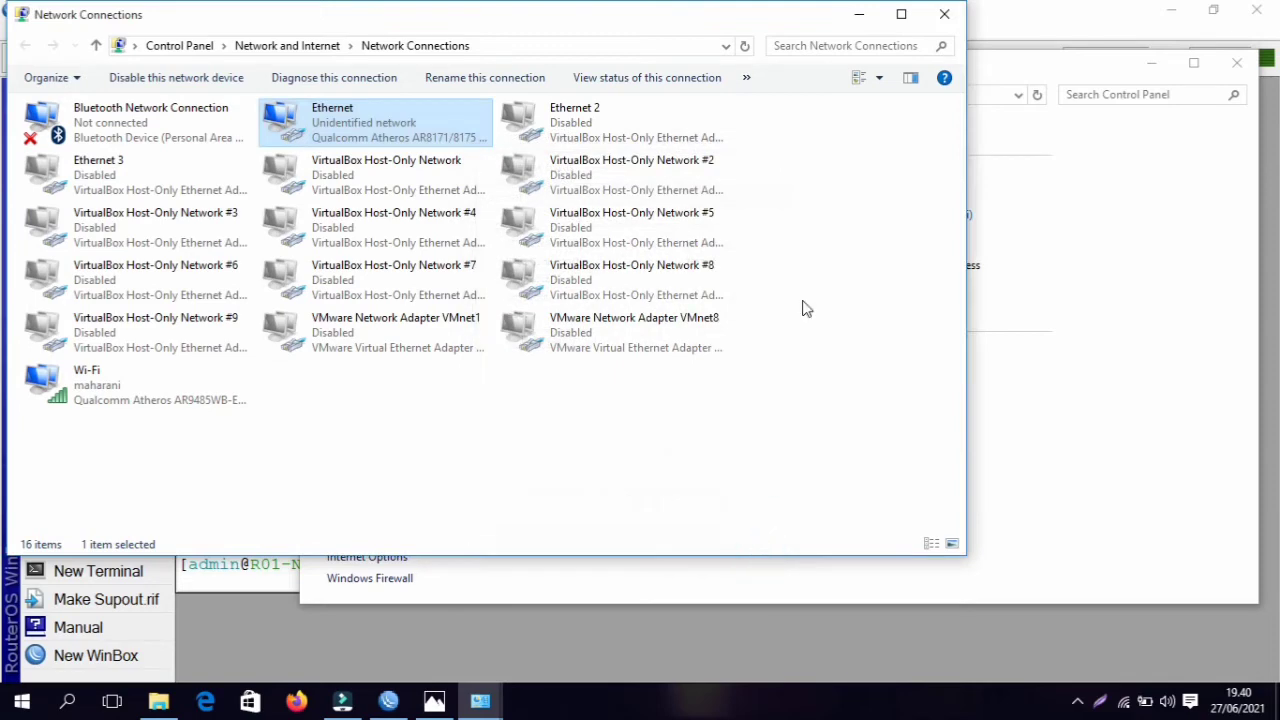
click(856, 17)
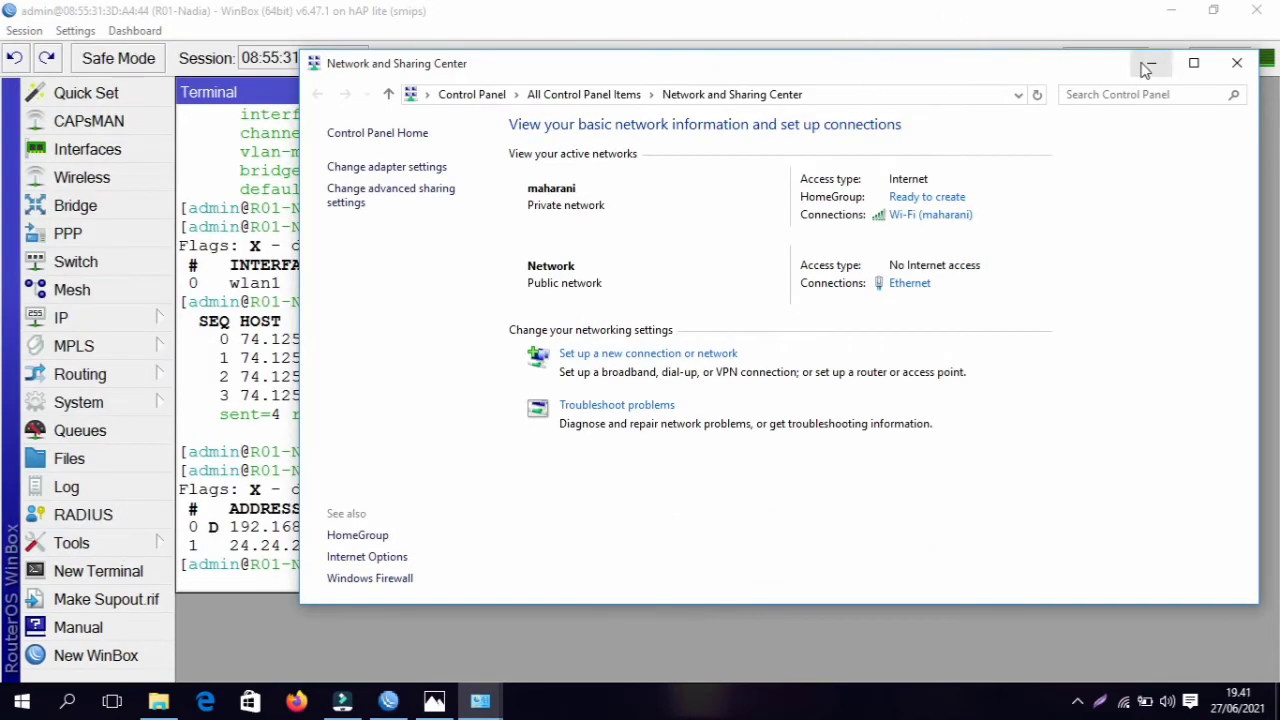
click(1150, 64)
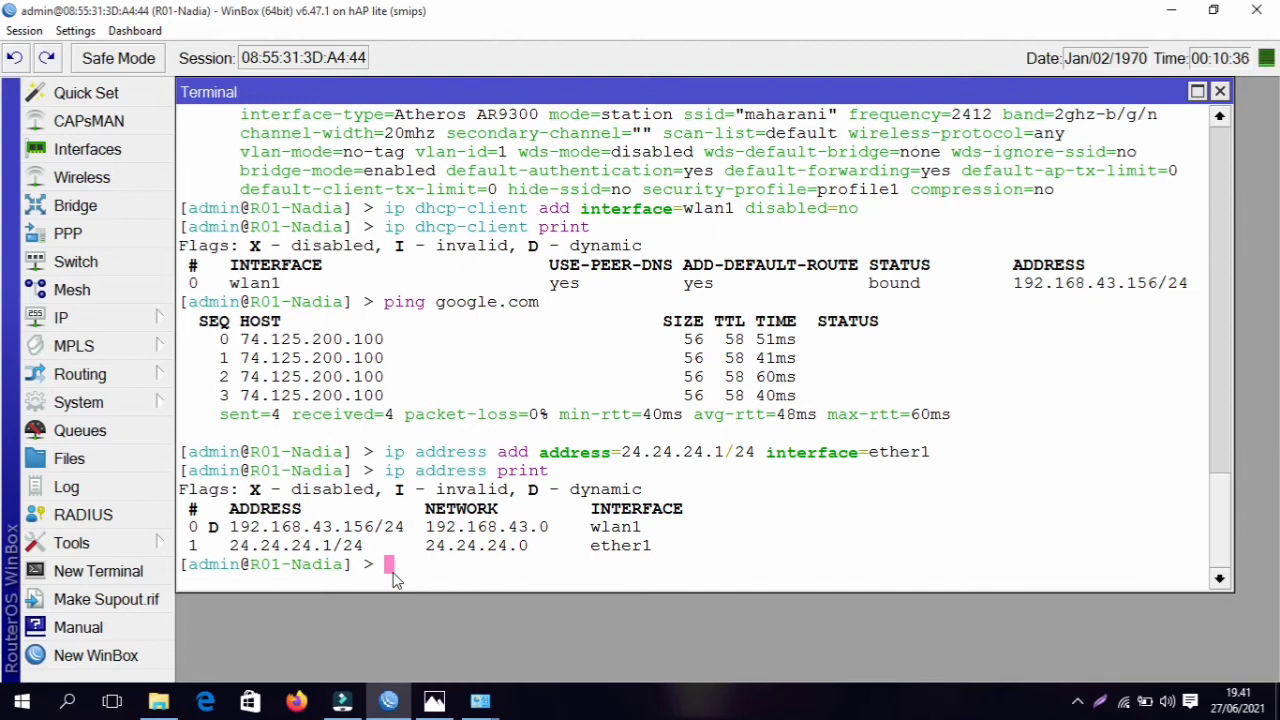
Add a firewall NAT rule: chain=srcnat, out-interface=wlan1, action=masquerade.
text(ip fi)
key(Tab)
text(na)
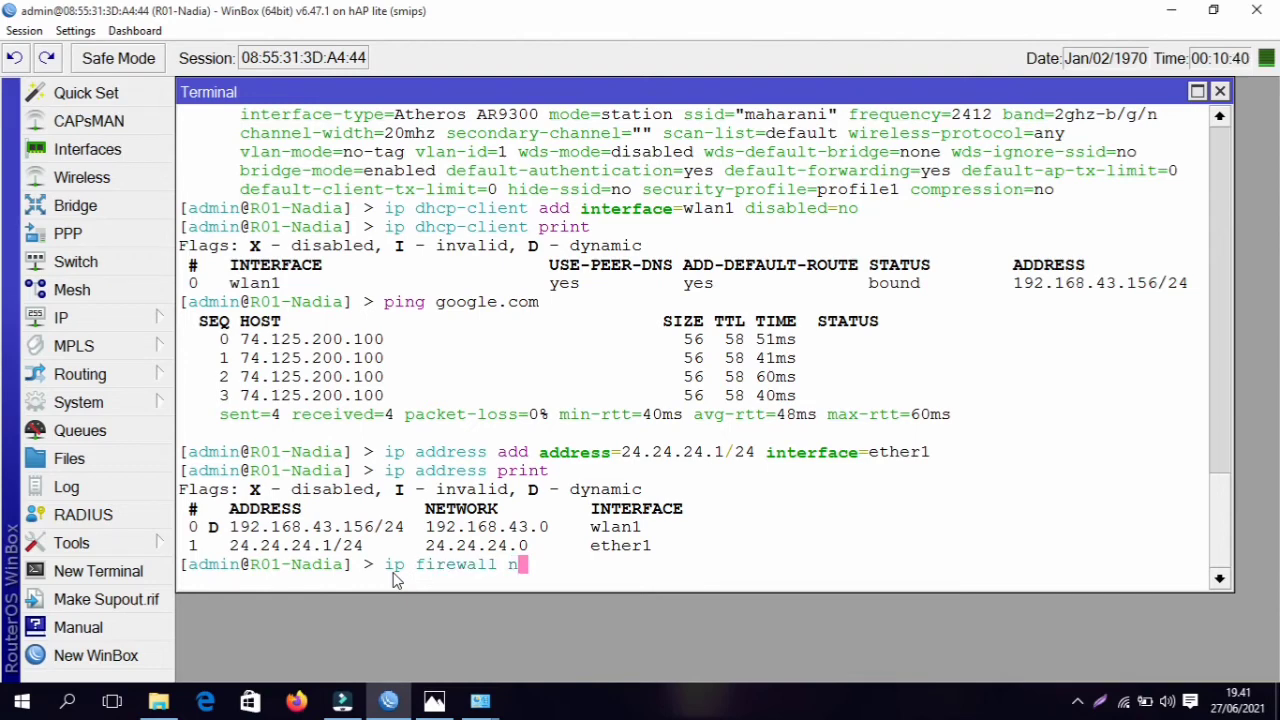
key(Tab)
text(add chain=)
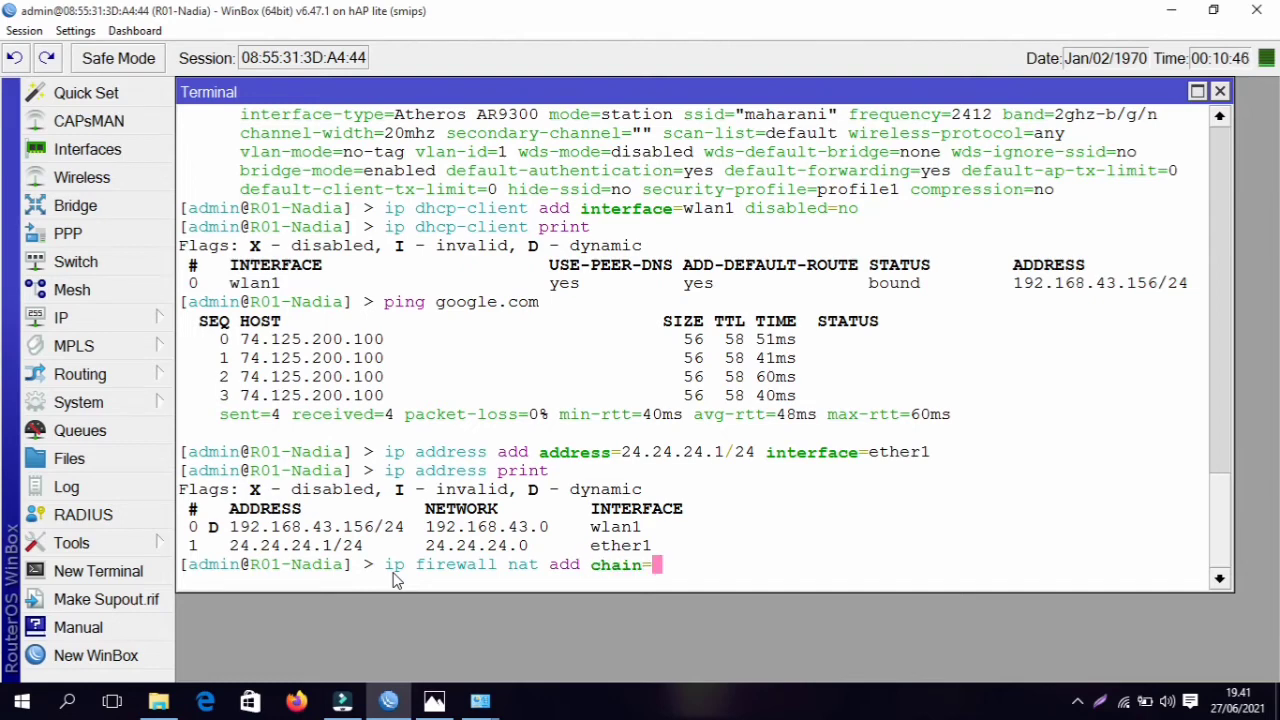
text(srcnat )
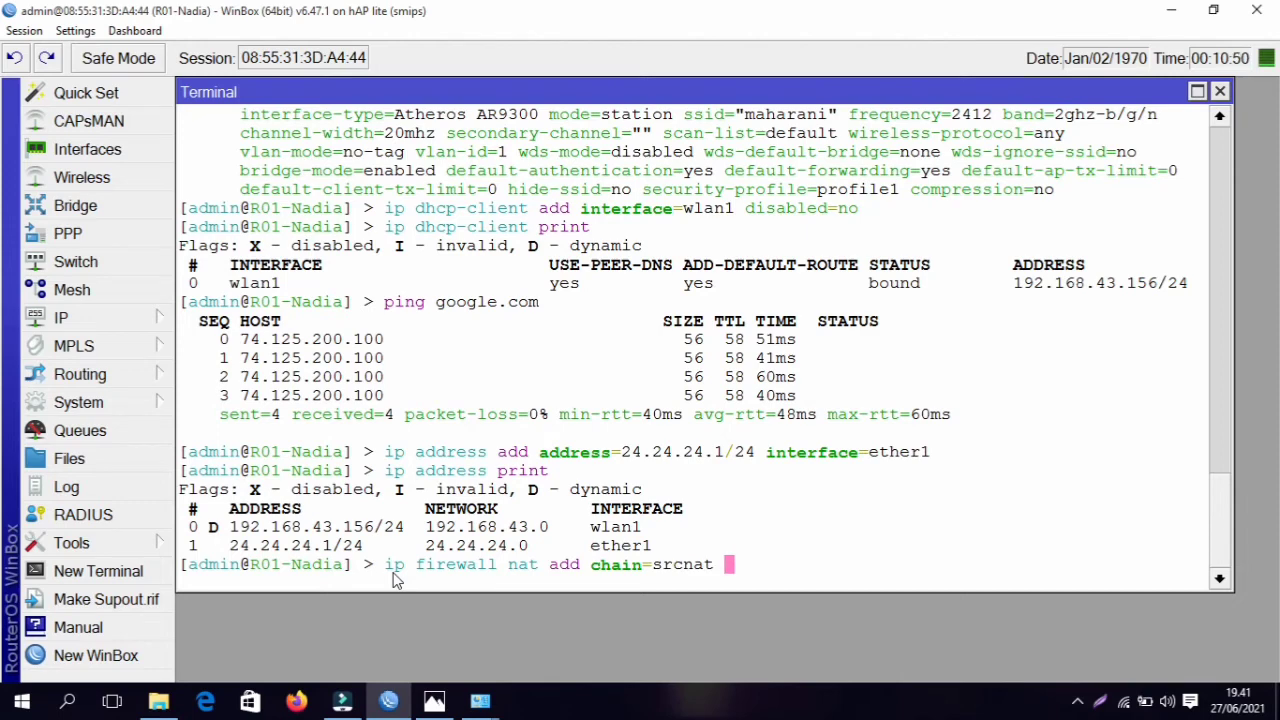
text(out-i)
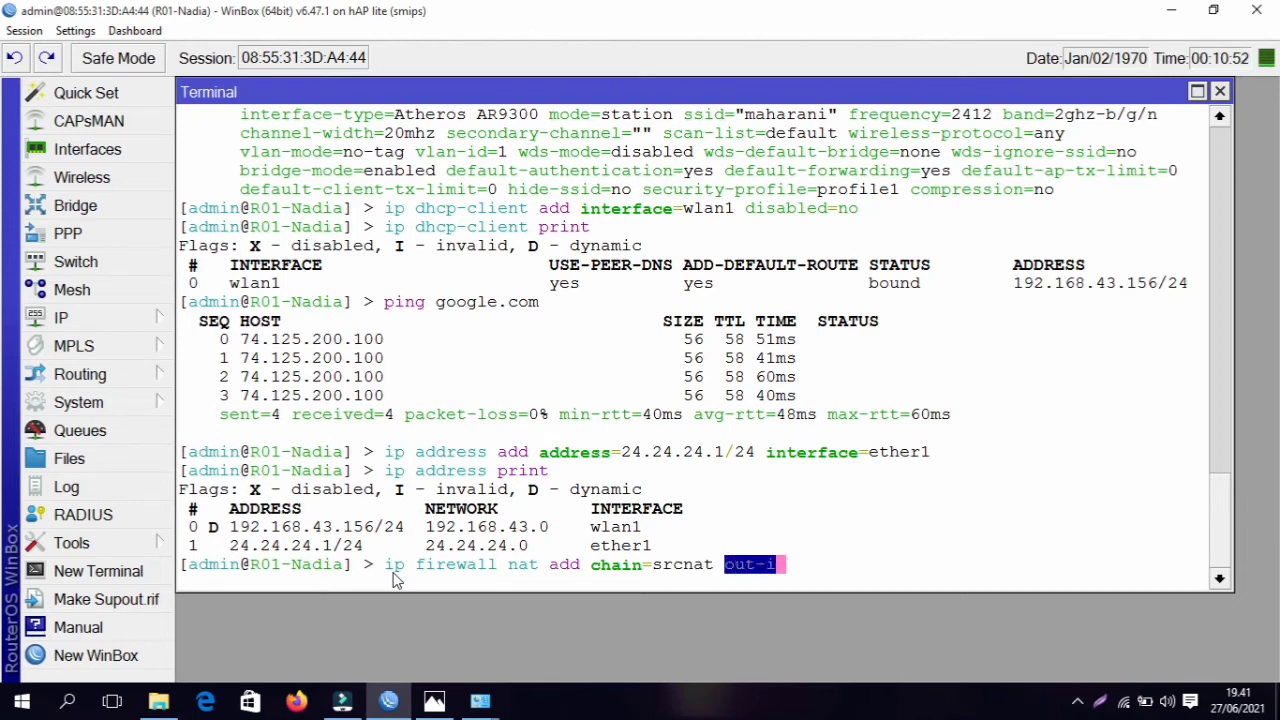
key(Tab)
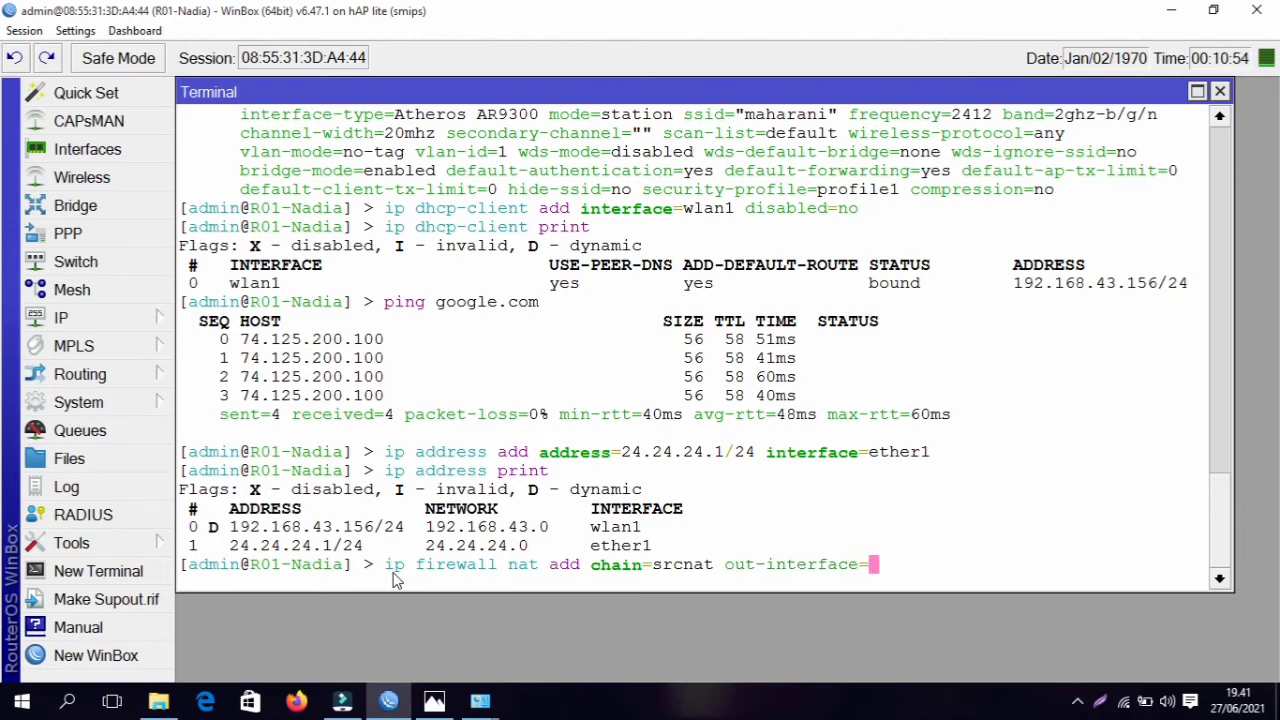
text(wlan1 ac)
key(Tab)
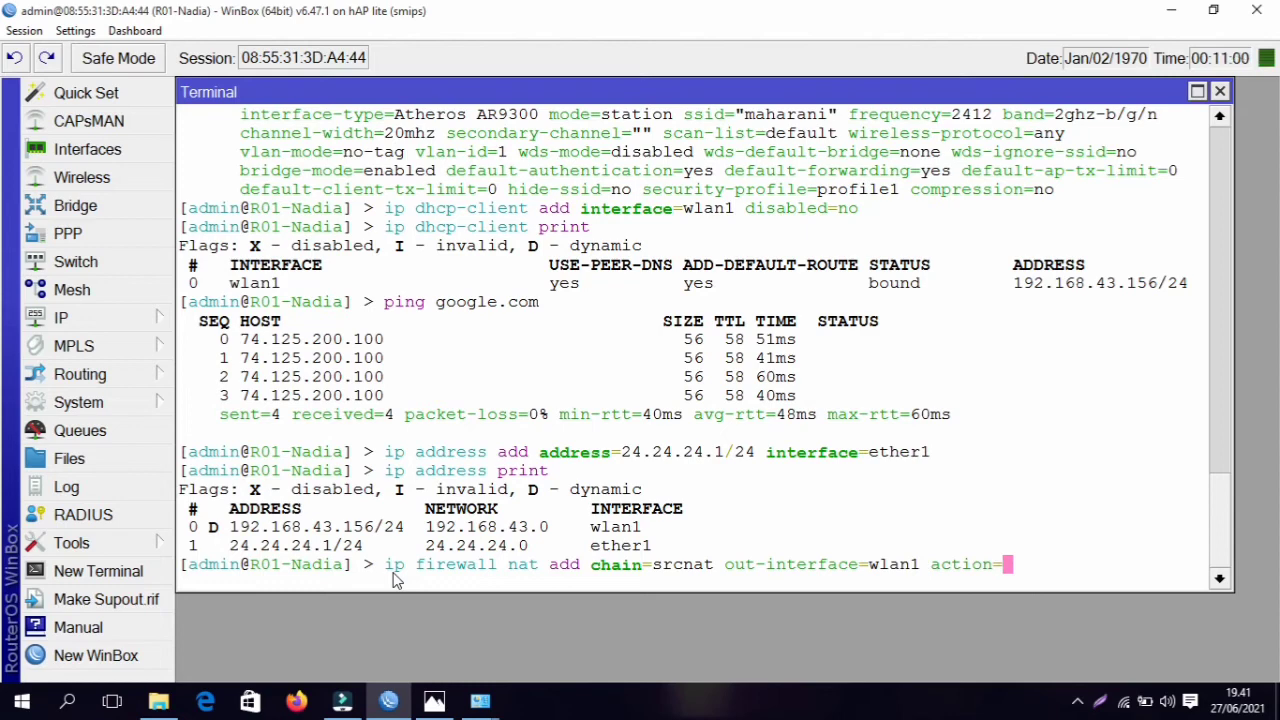
text(mas)
key(Tab)
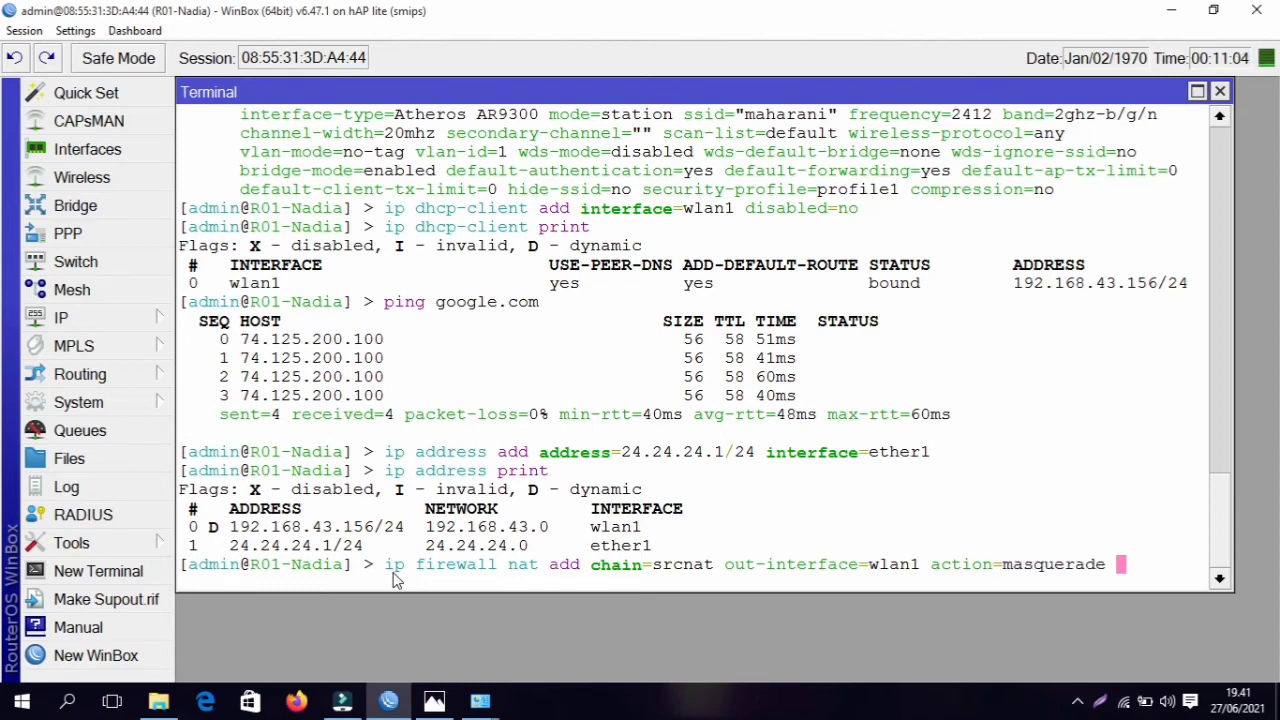
key(Return)
Run 'ip firewall nat print' to confirm the masquerade rule is listed.
text(ip fir)
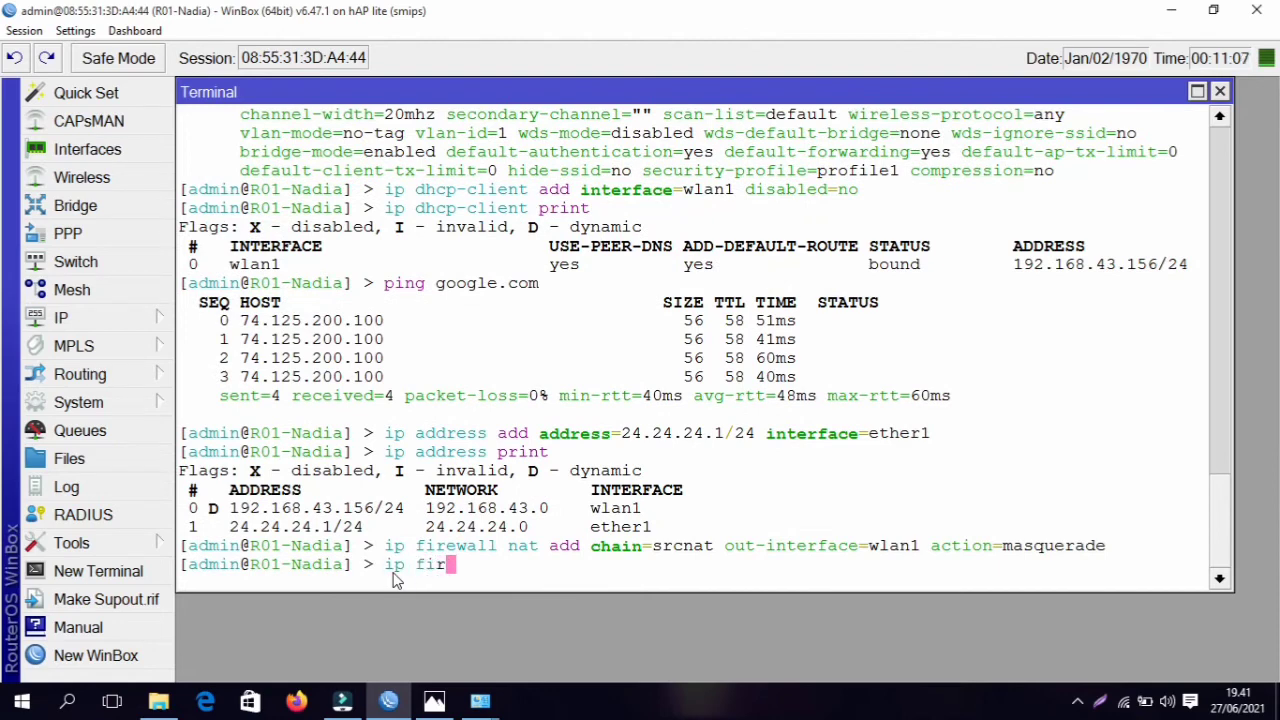
key(Tab)
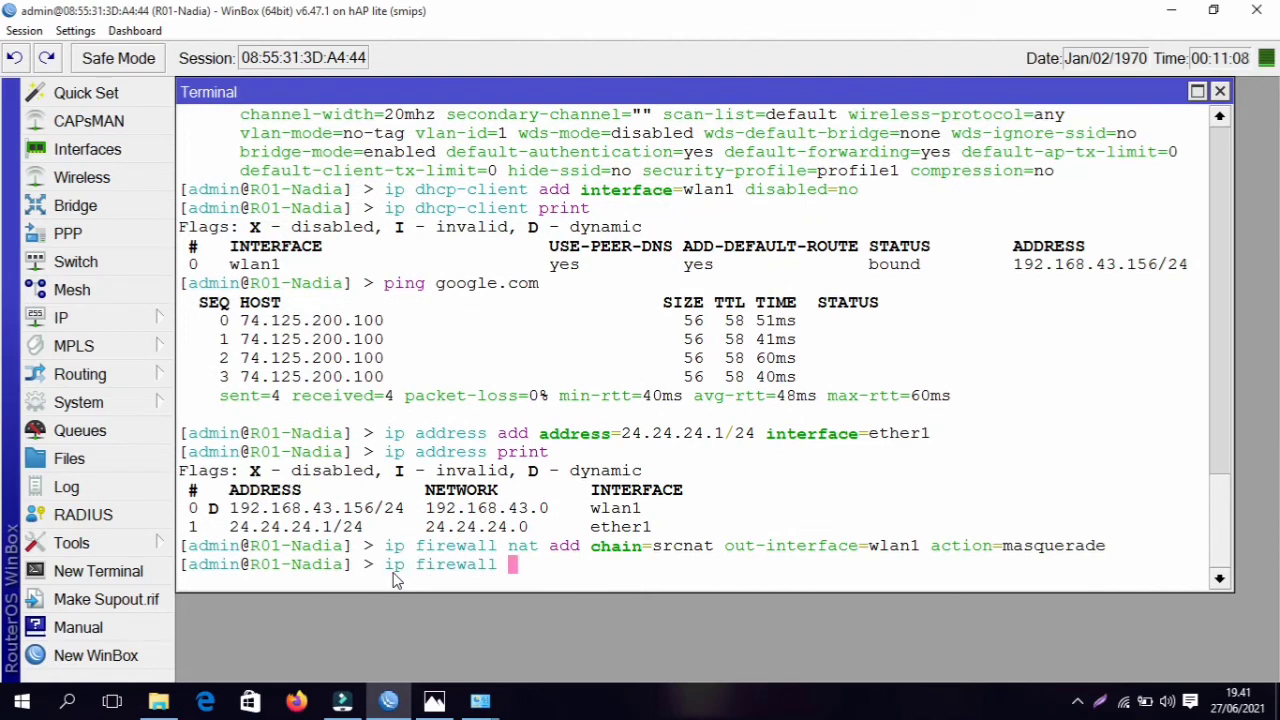
text(na)
key(Tab)
text(print)
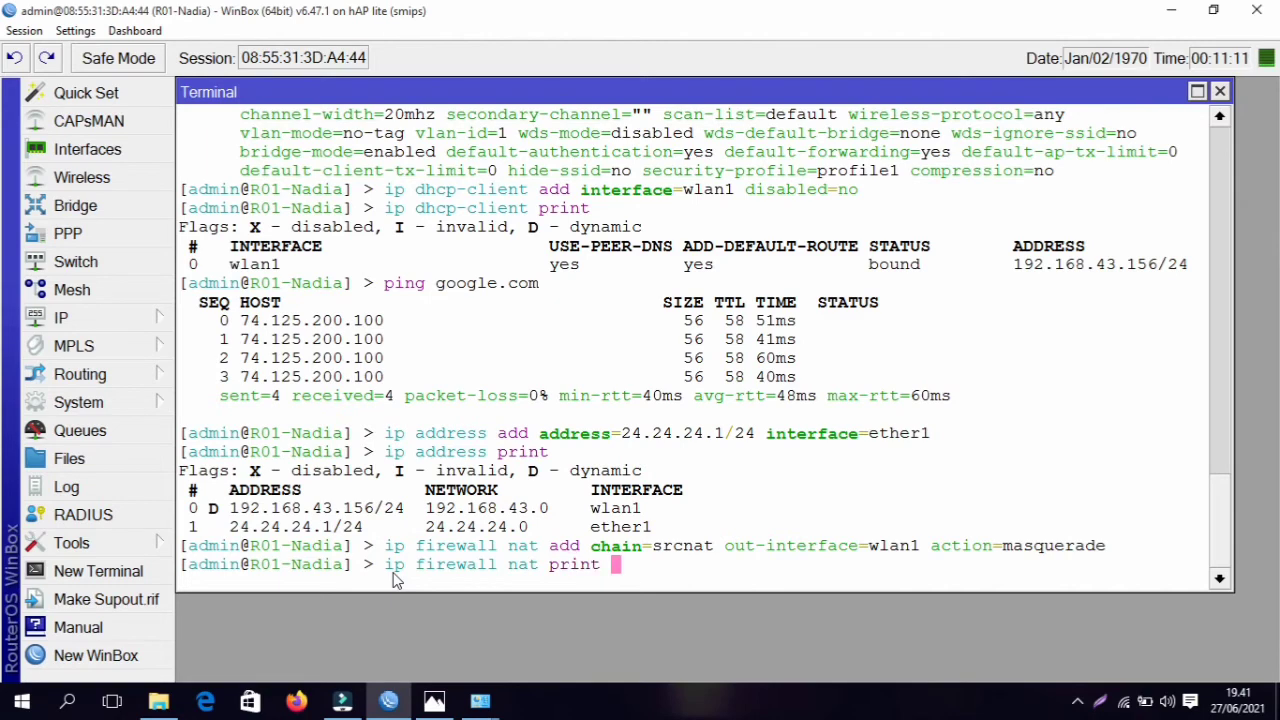
key(Return)
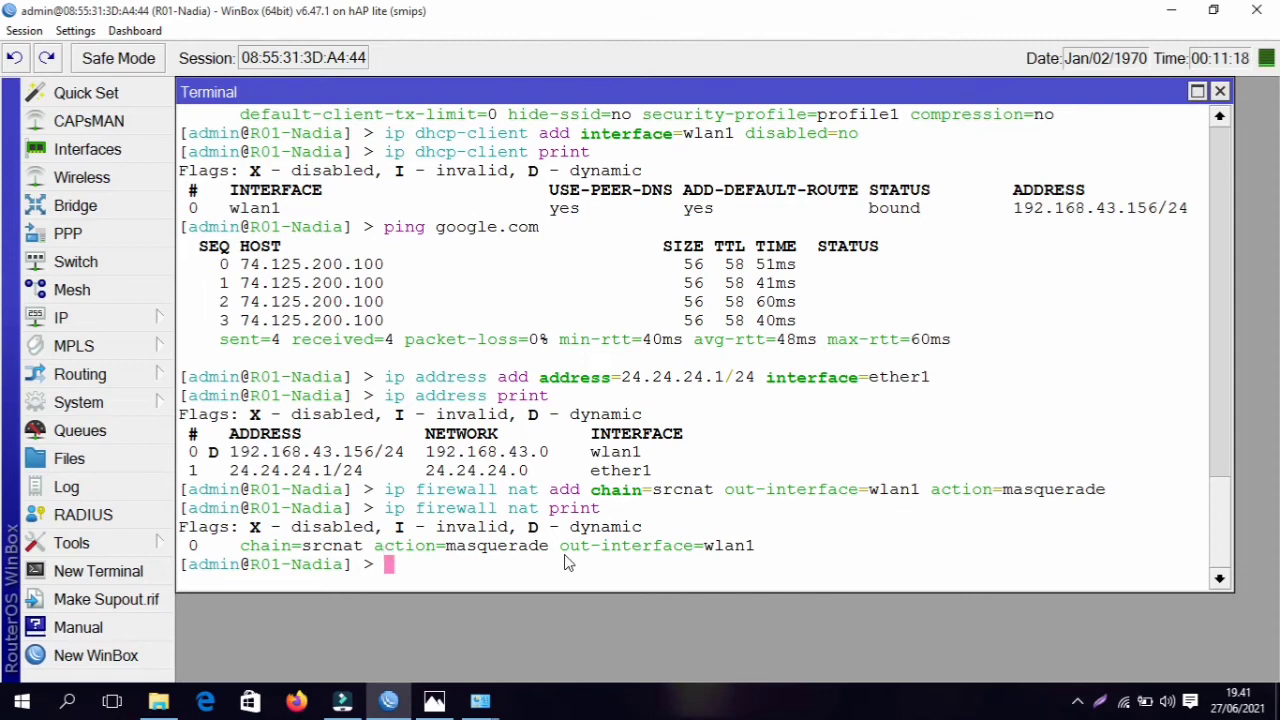
Disable and re-enable the PC's Ethernet adapter, then reconnect WinBox to the router.
right_click(1128, 700)
click(1127, 684)
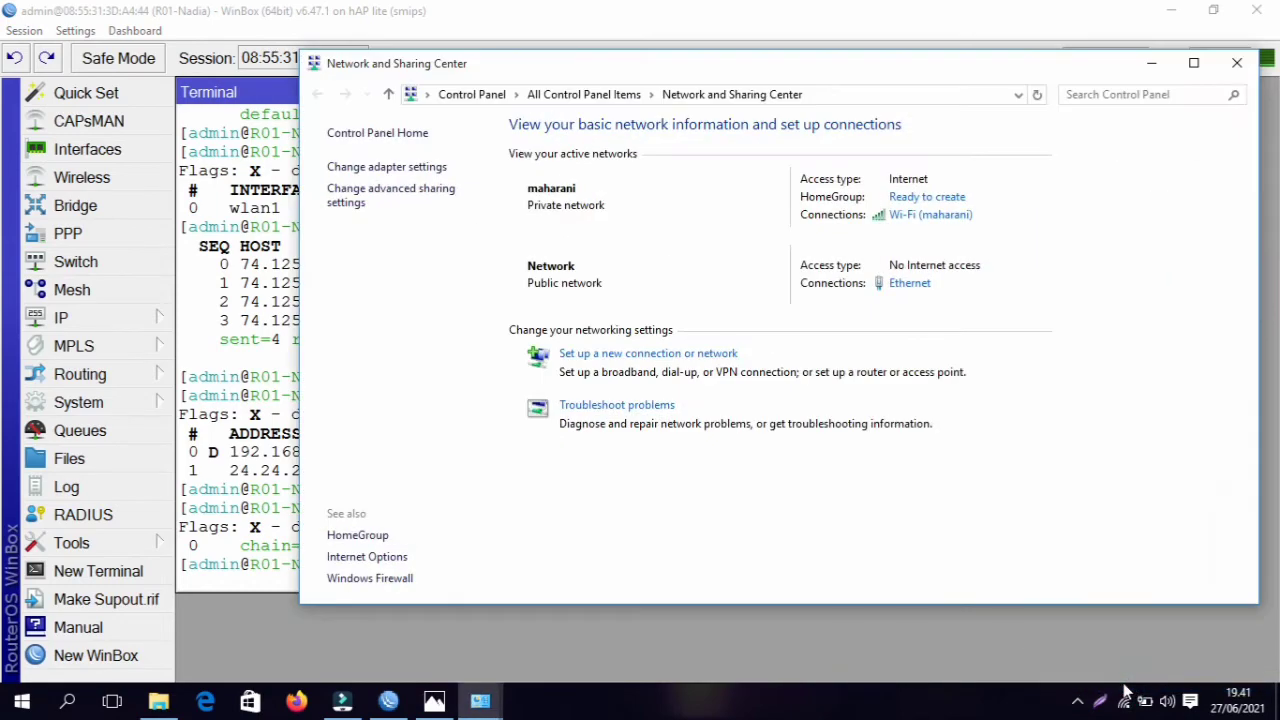
click(434, 170)
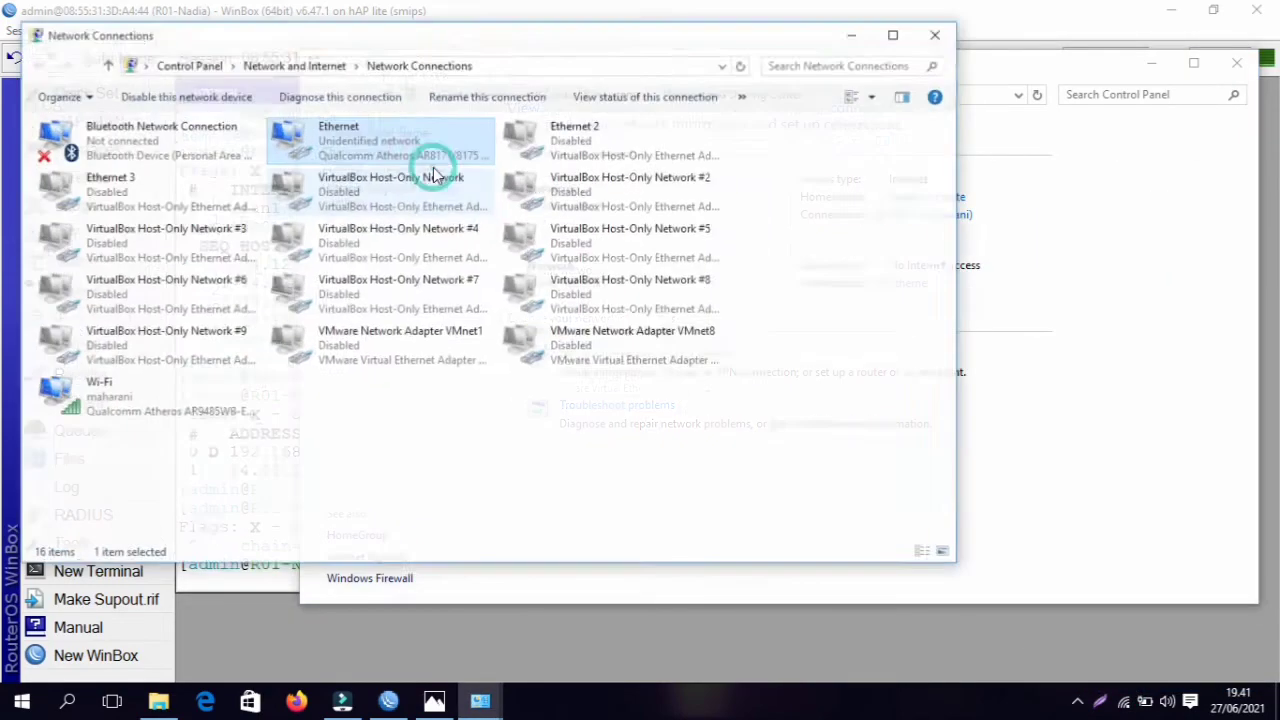
click(202, 78)
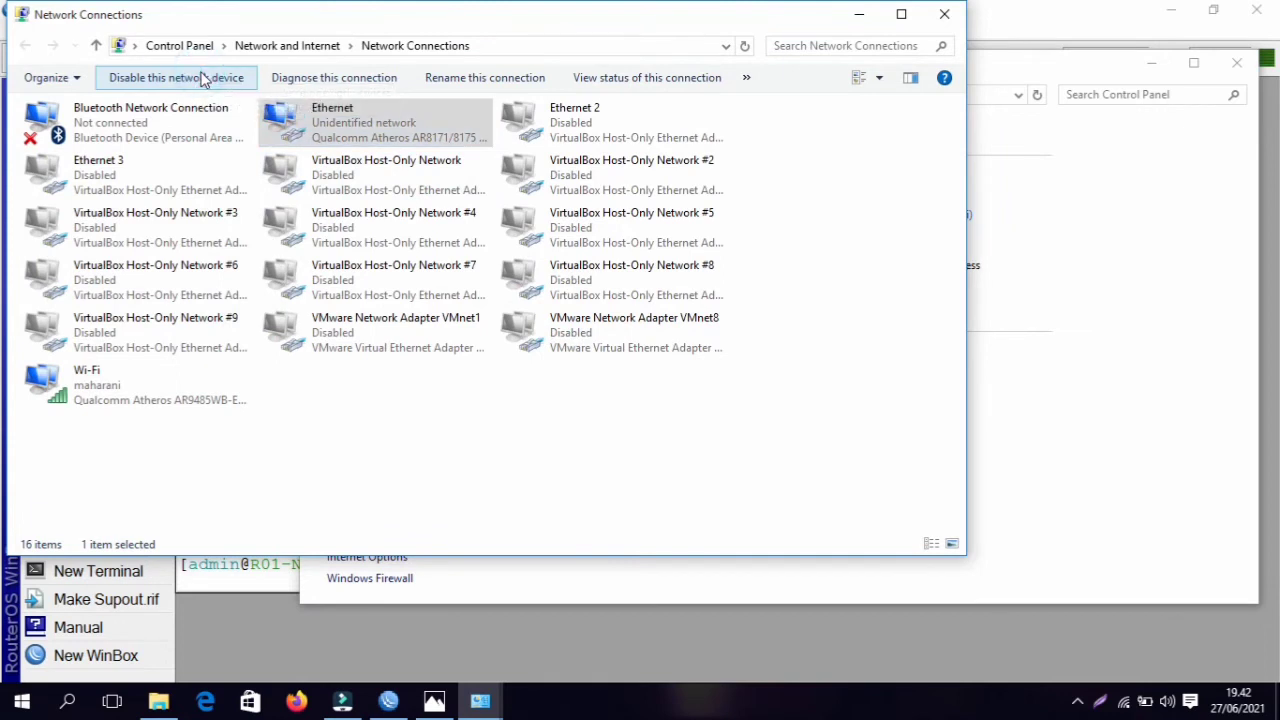
click(202, 78)
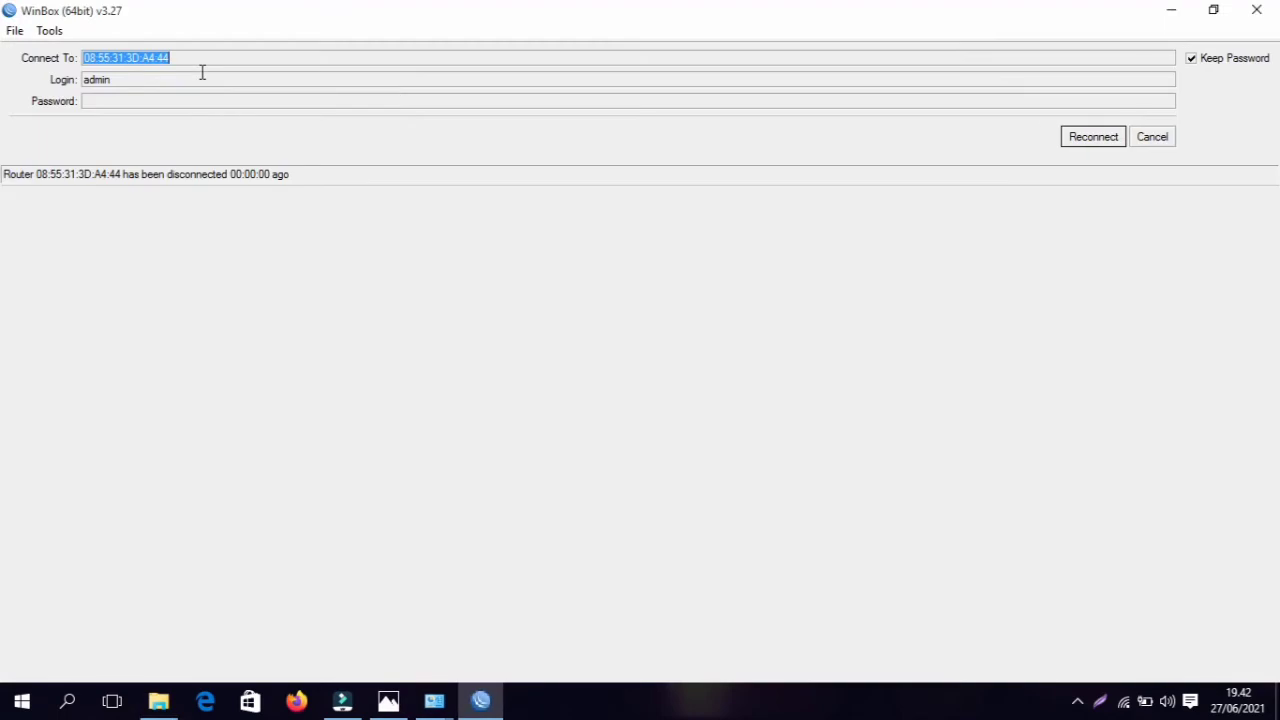
click(1108, 136)
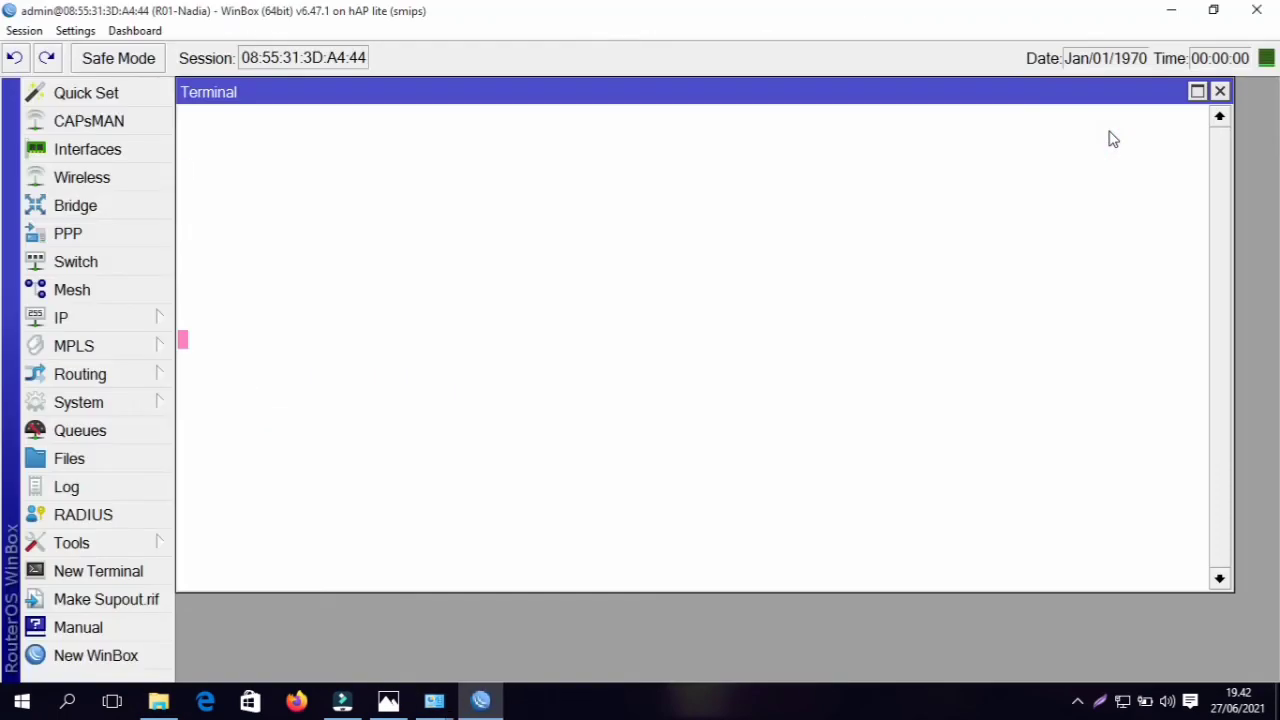
mouse_move(436, 700)
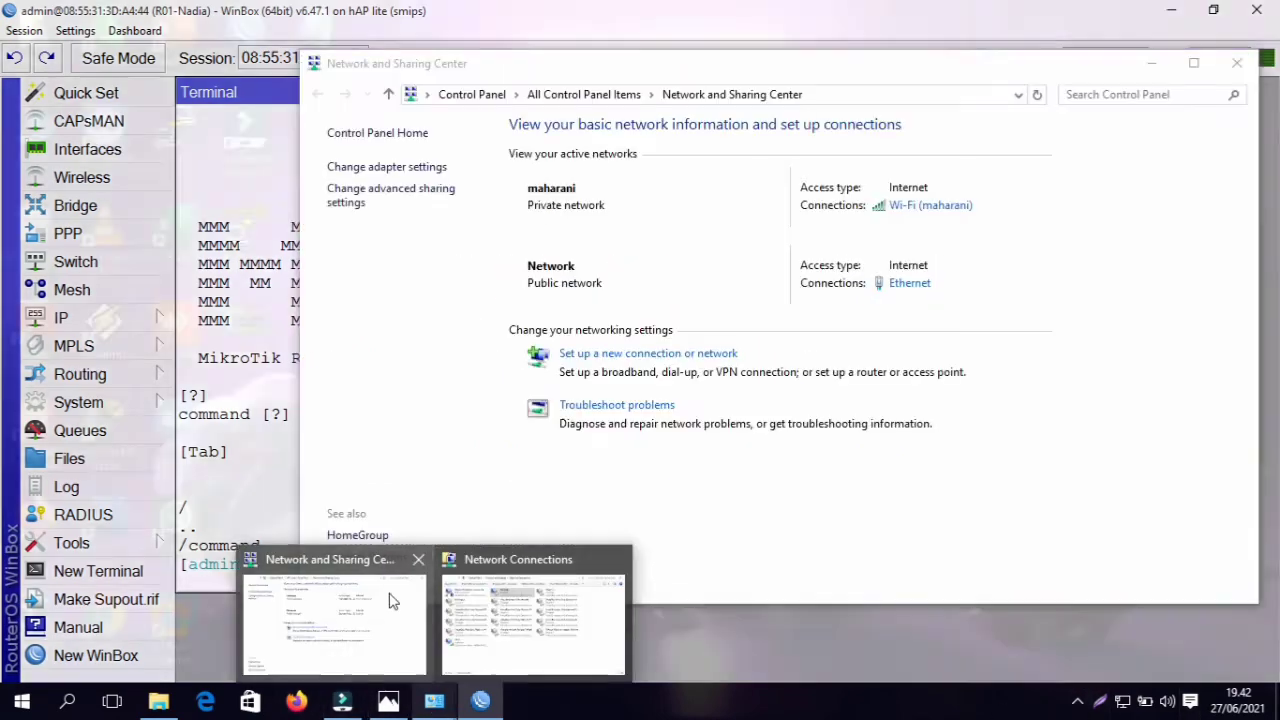
click(391, 598)
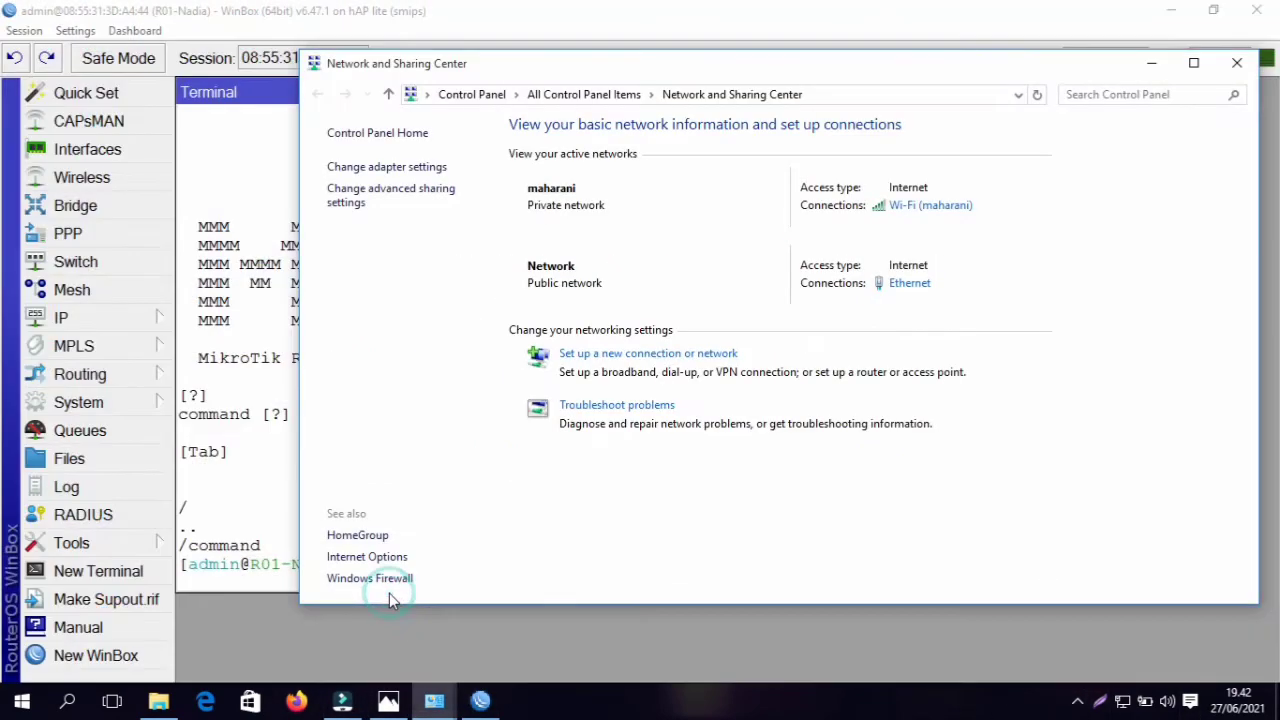
click(371, 166)
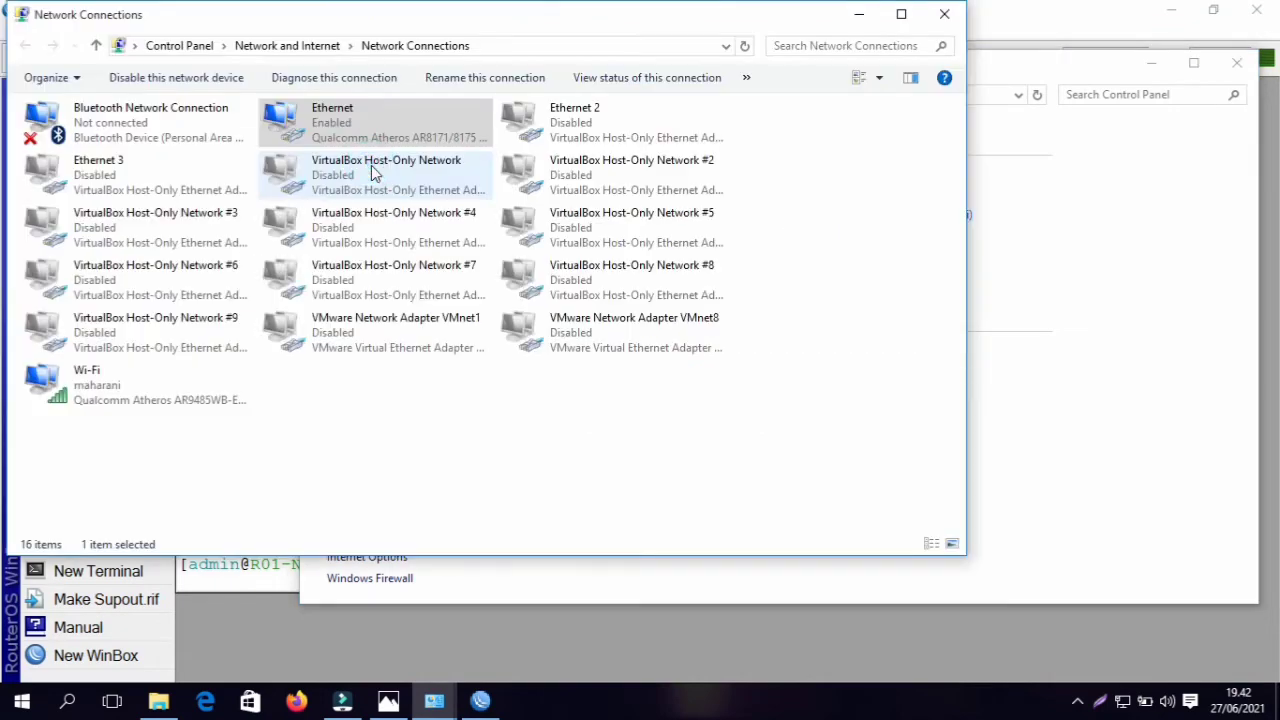
right_click(414, 101)
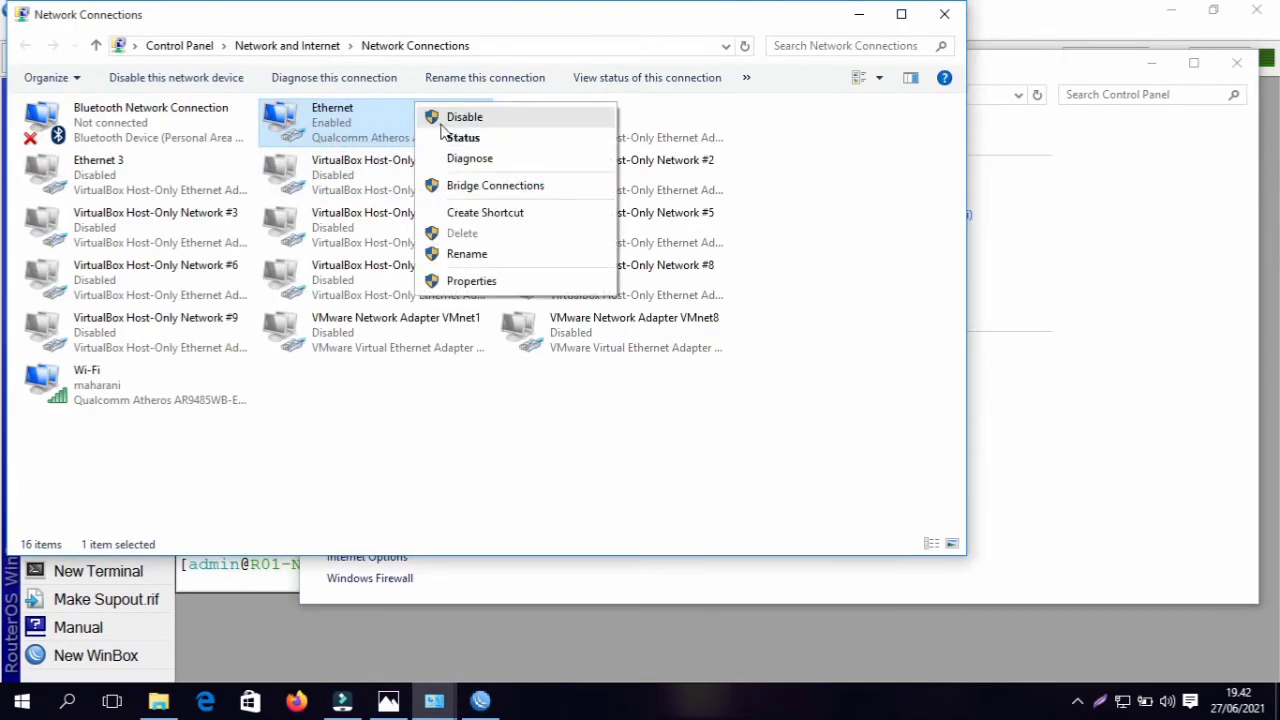
click(448, 140)
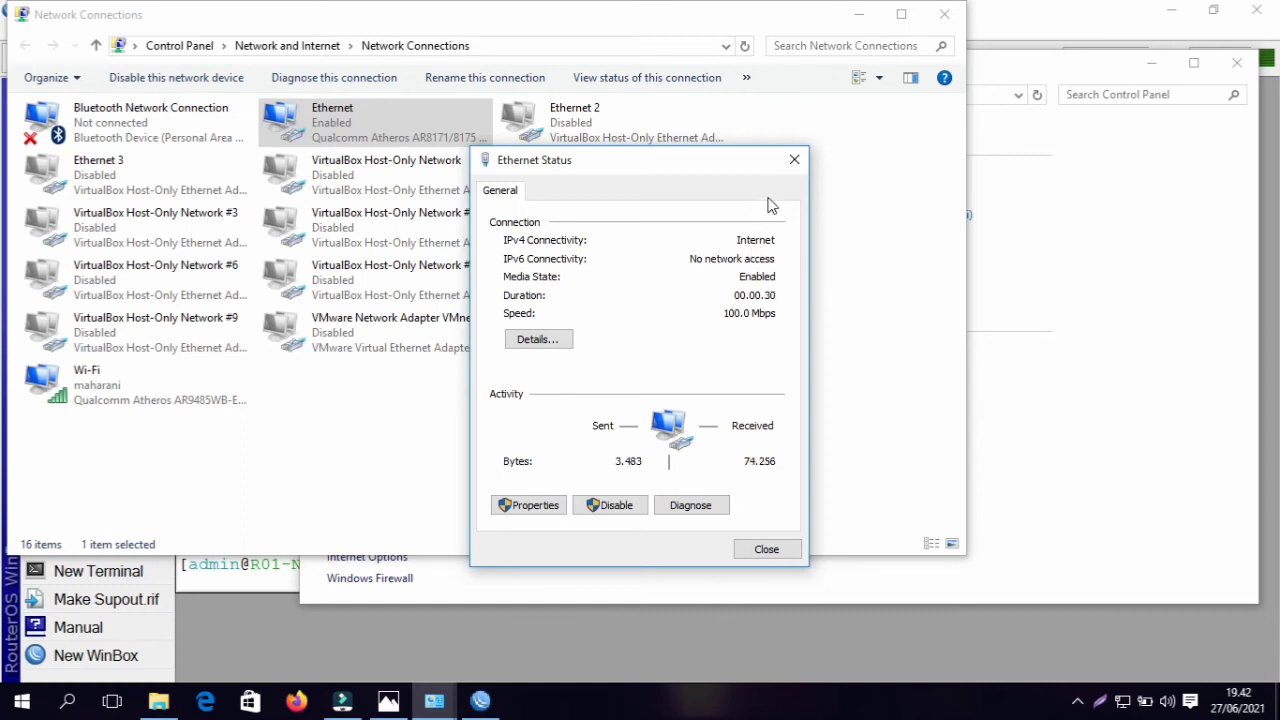
click(794, 162)
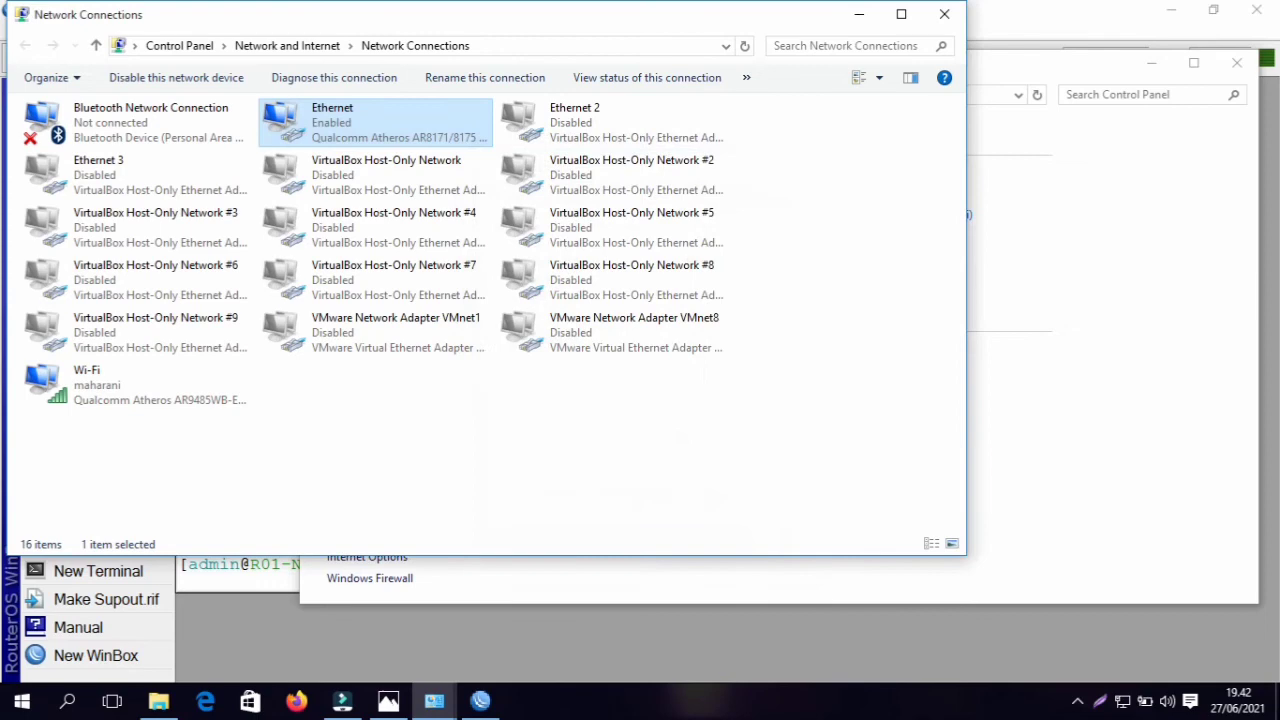
click(864, 13)
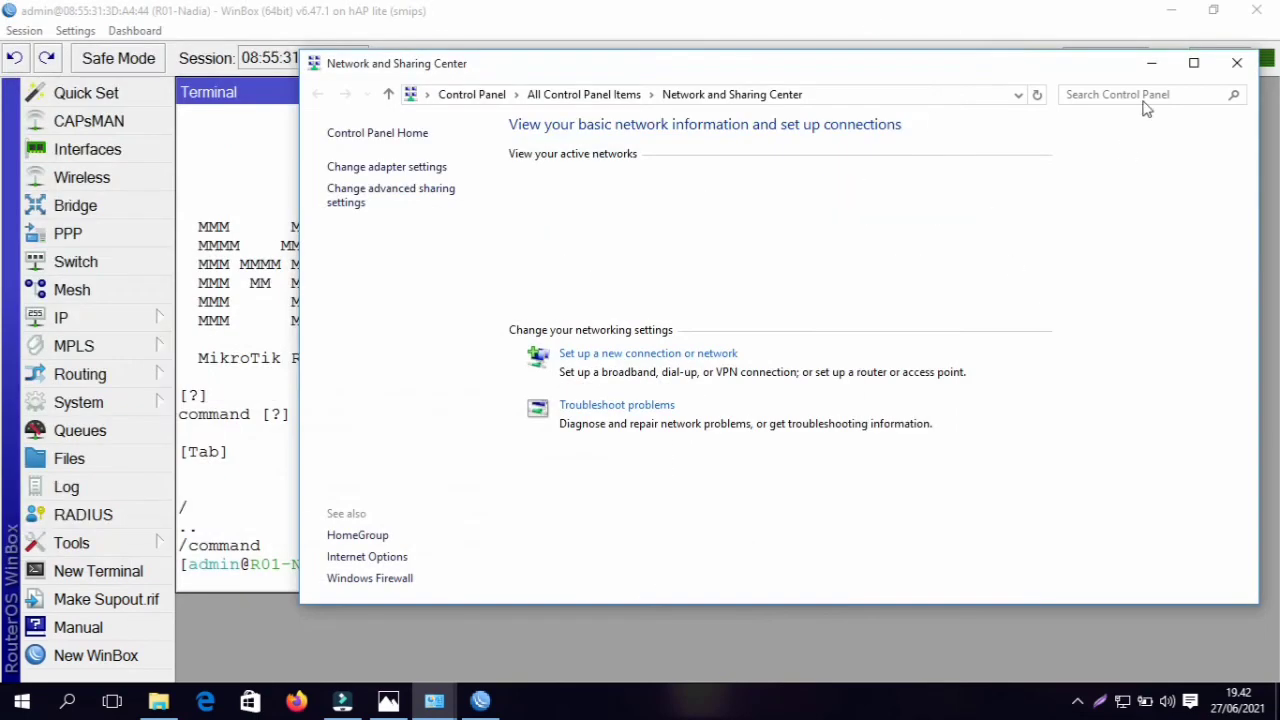
click(1151, 63)
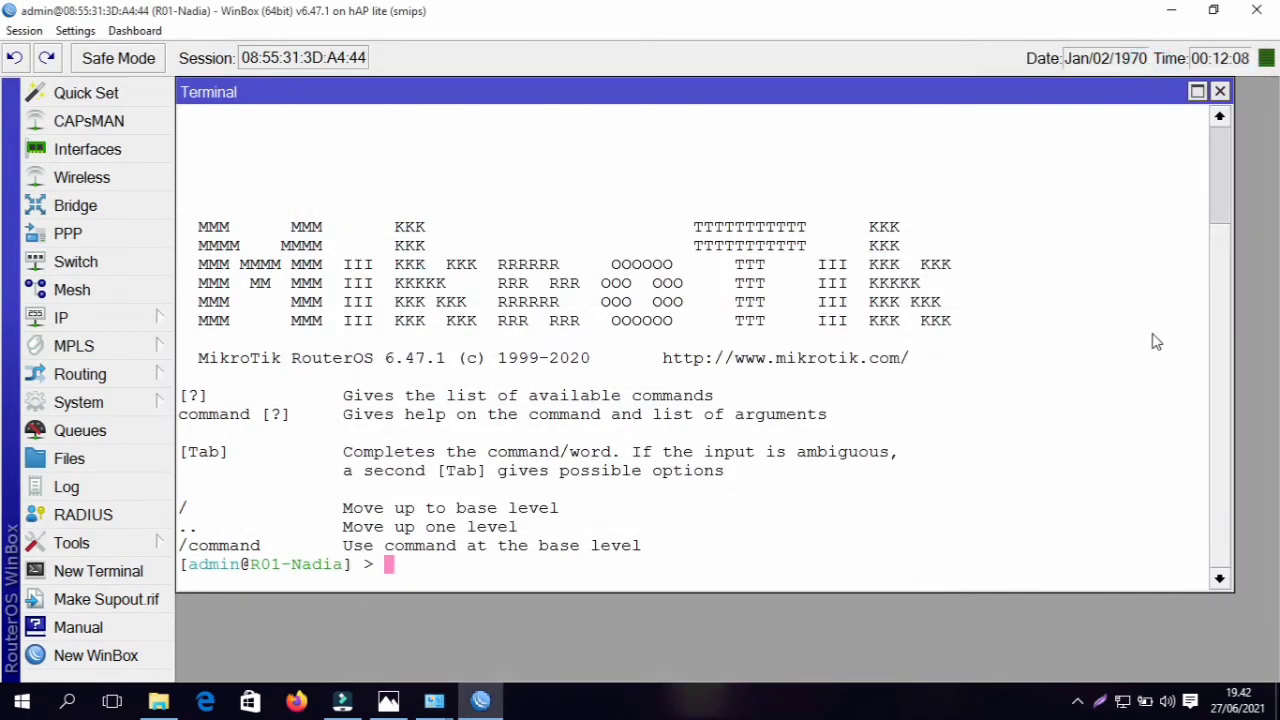
click(1124, 703)
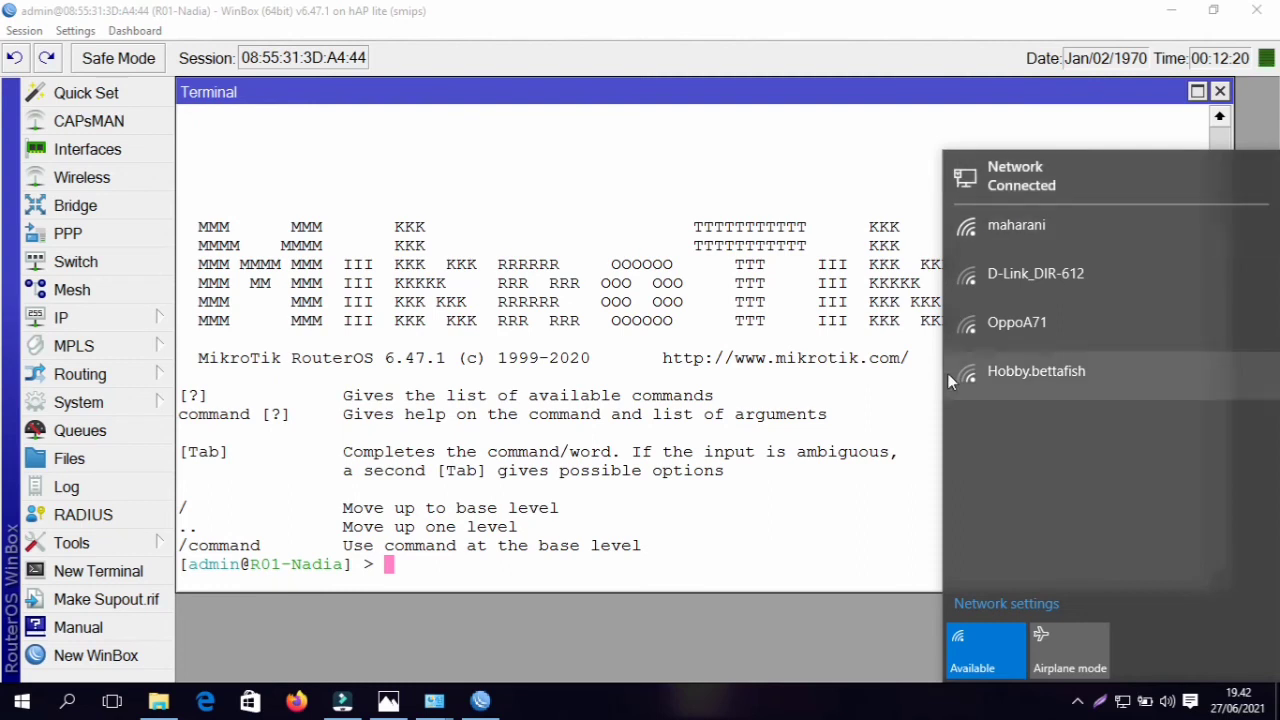
click(912, 512)
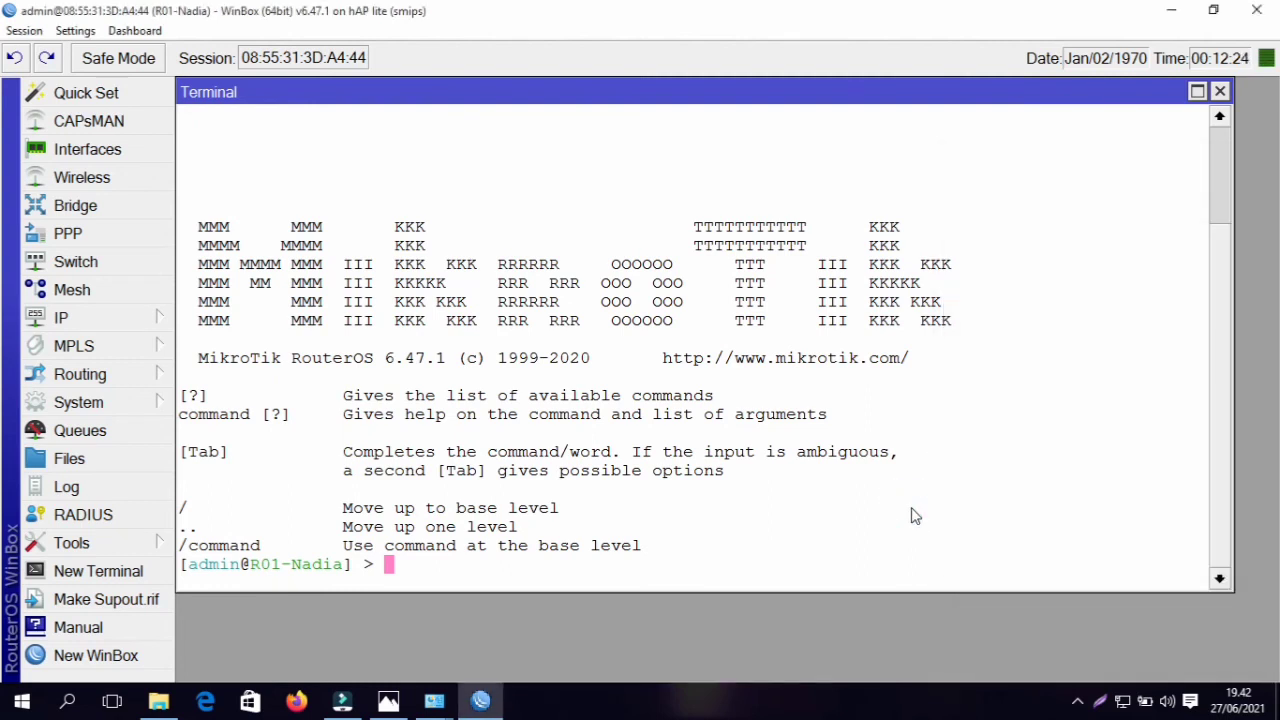
Ping google.com from Command Prompt (4/4 replies, 0% loss), then minimize cmd and WinBox.
key(super+r)
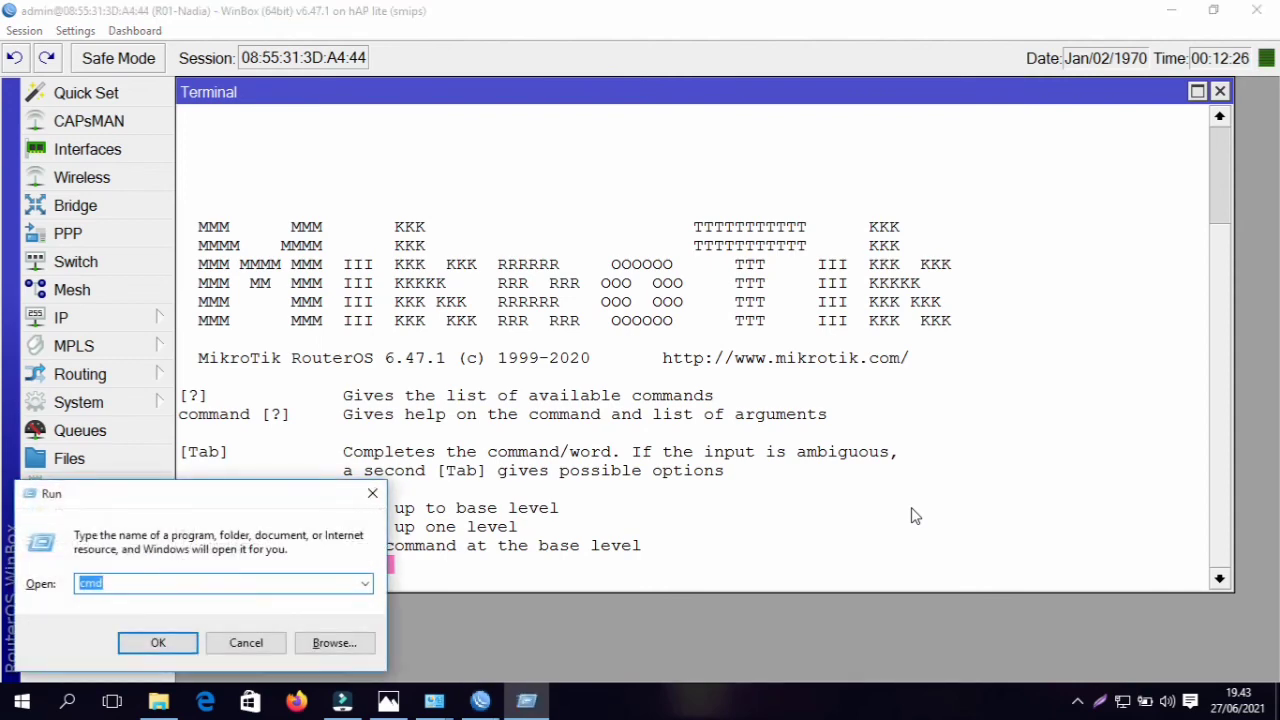
key(Return)
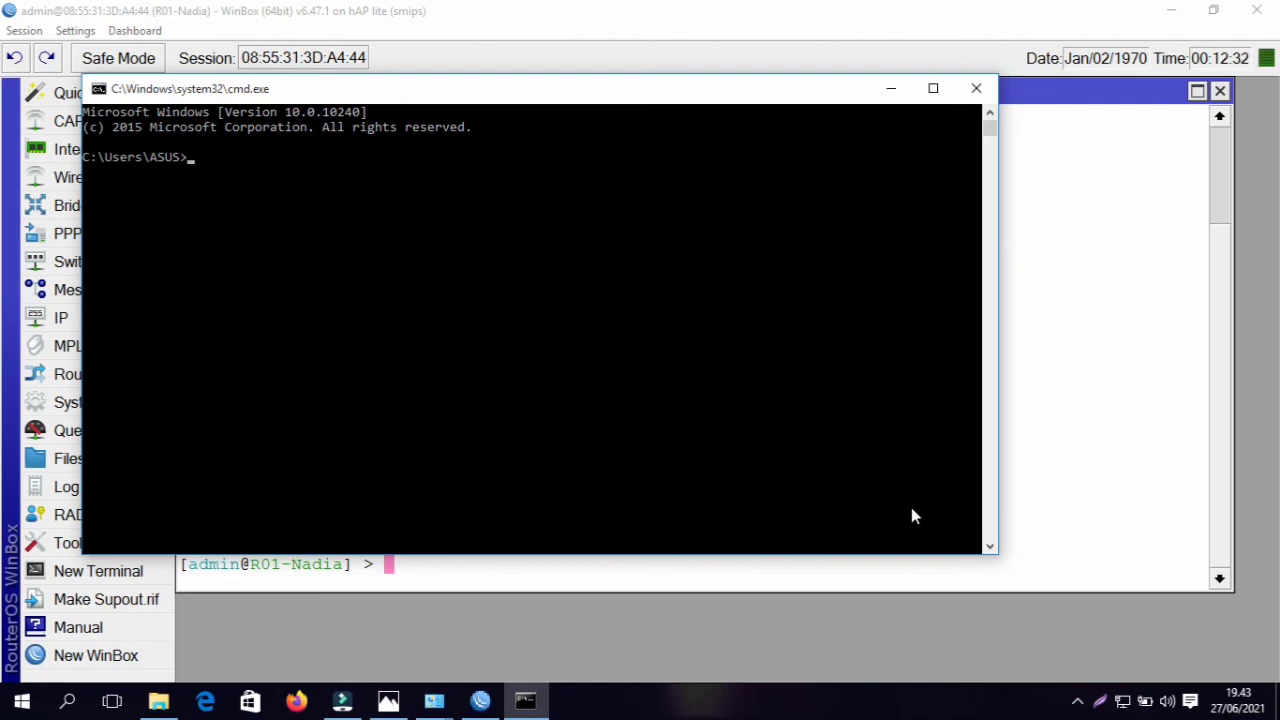
text(ping google.com)
key(Return)
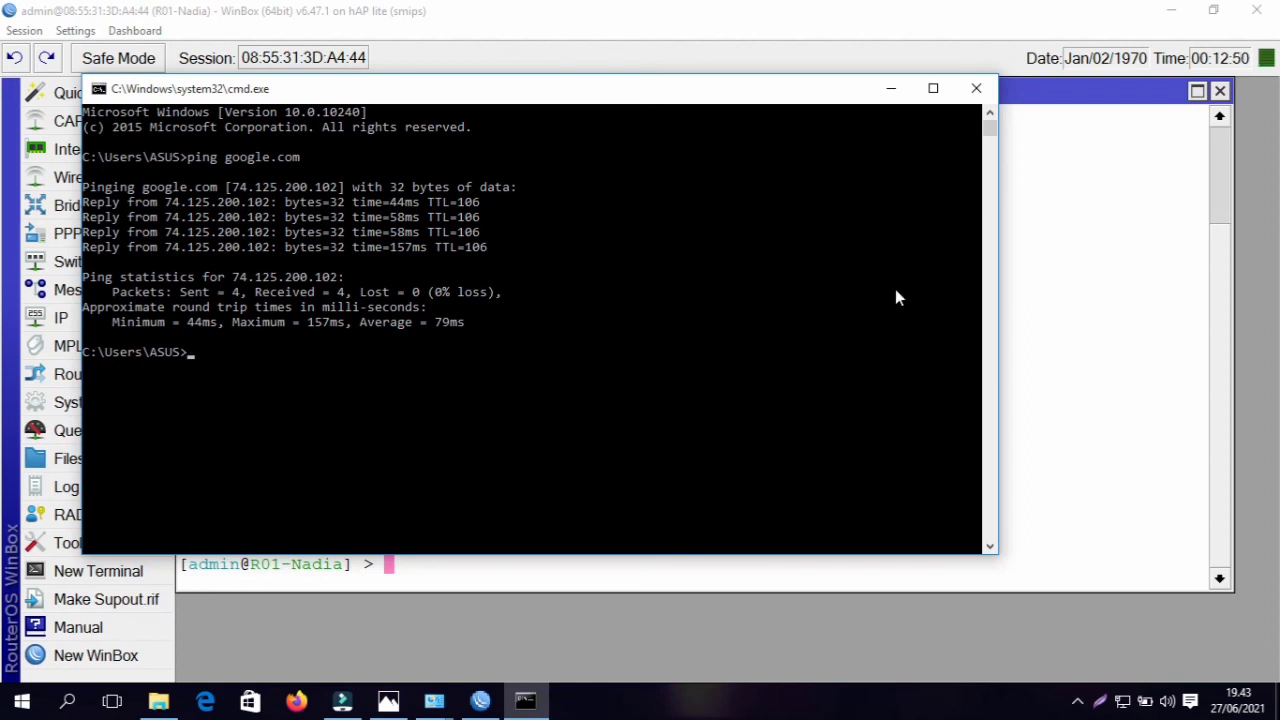
click(891, 88)
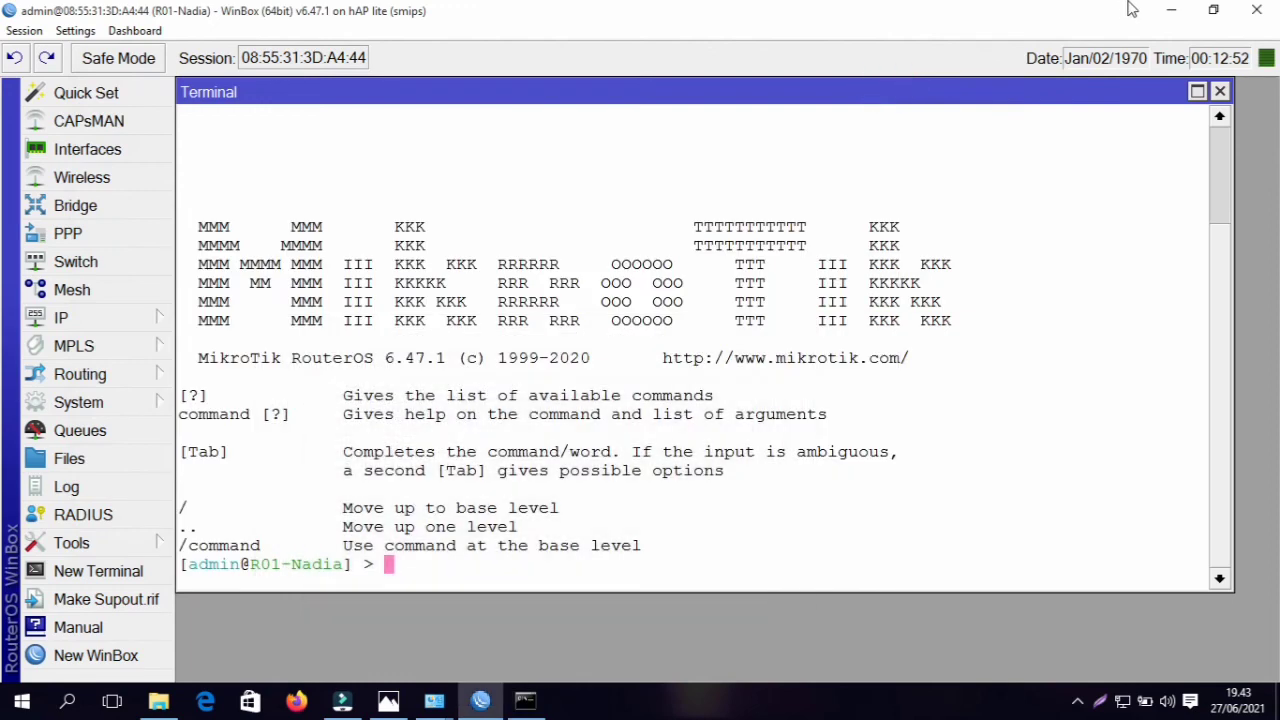
click(1171, 12)
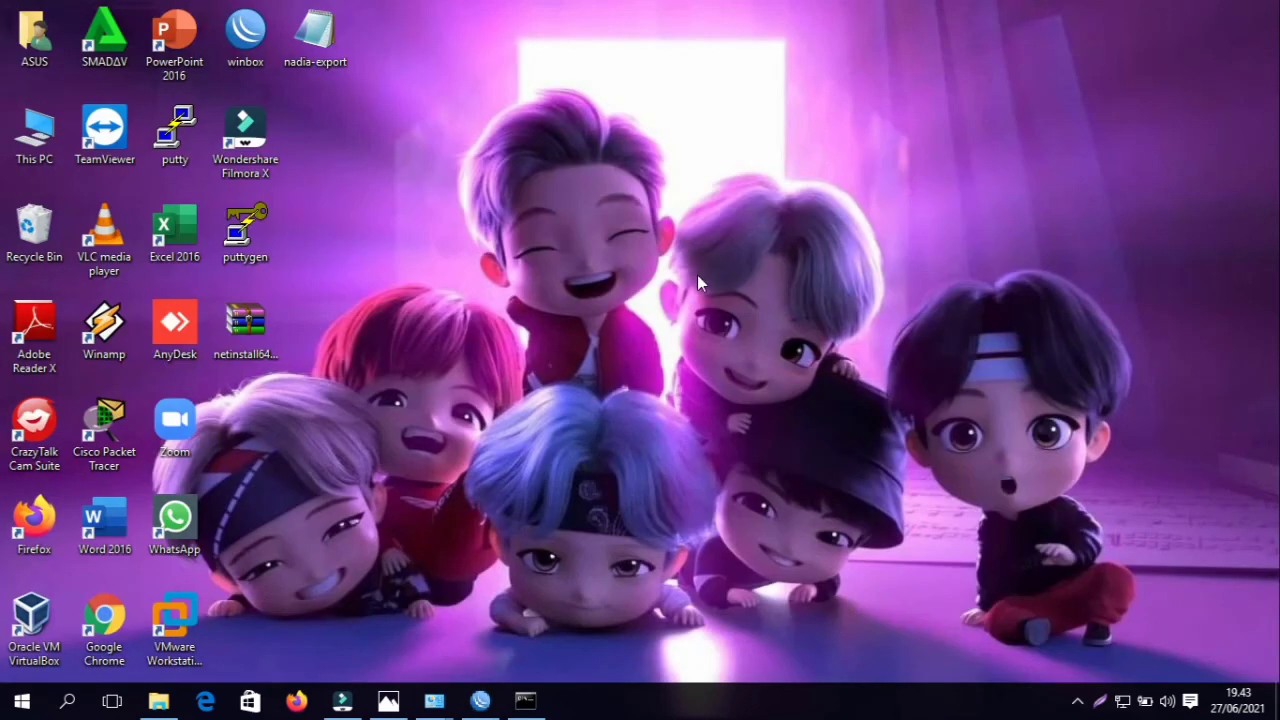